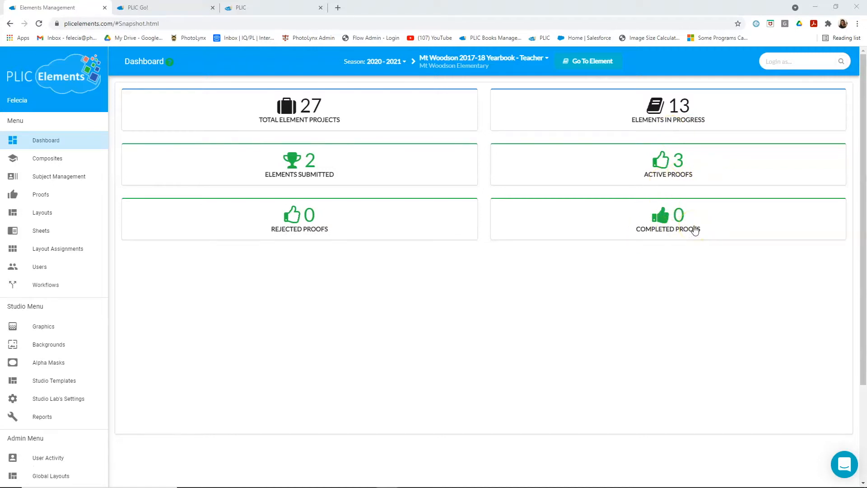
- View the composites of seasons 2018-19 and 2017-2018, including the second page of 2017-2018, and switch back to season 2020-2021
click(47, 160)
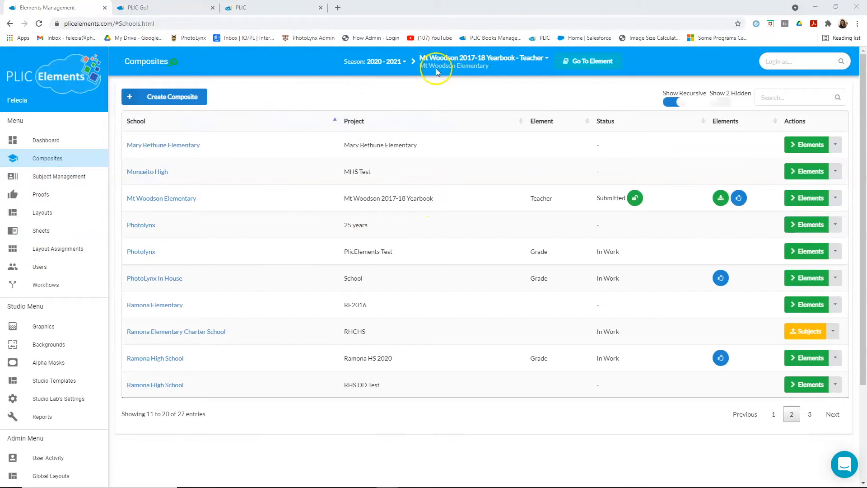
click(383, 62)
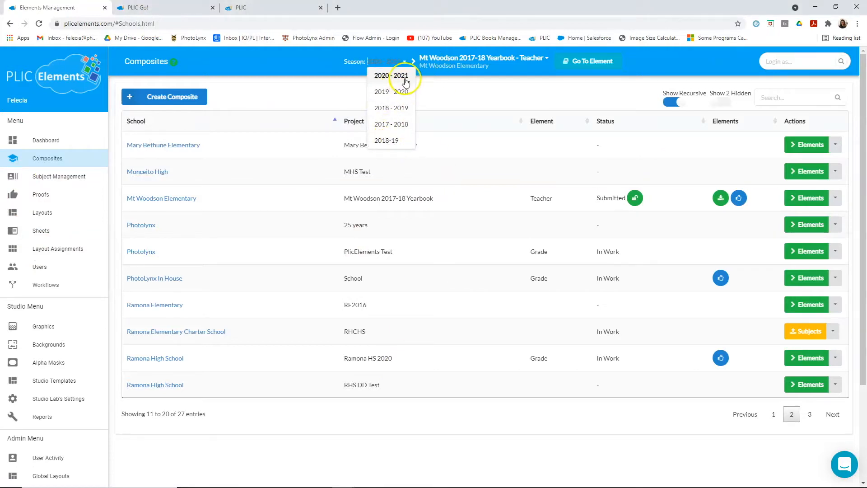
click(387, 140)
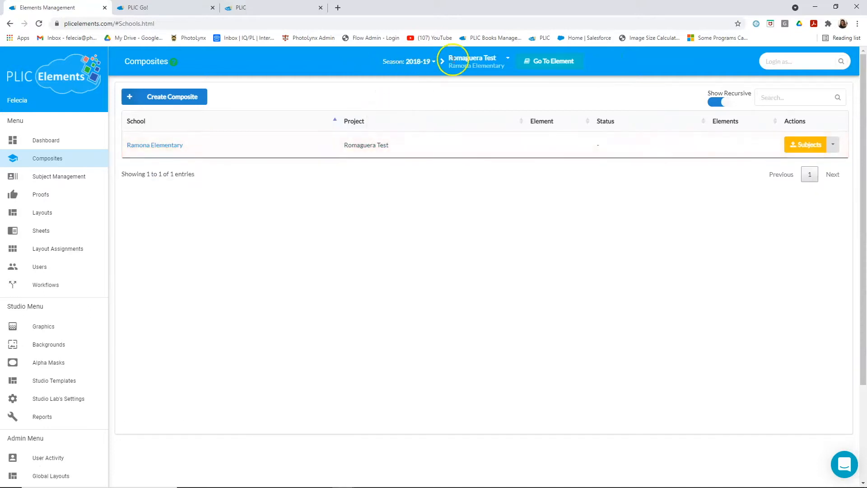
click(421, 62)
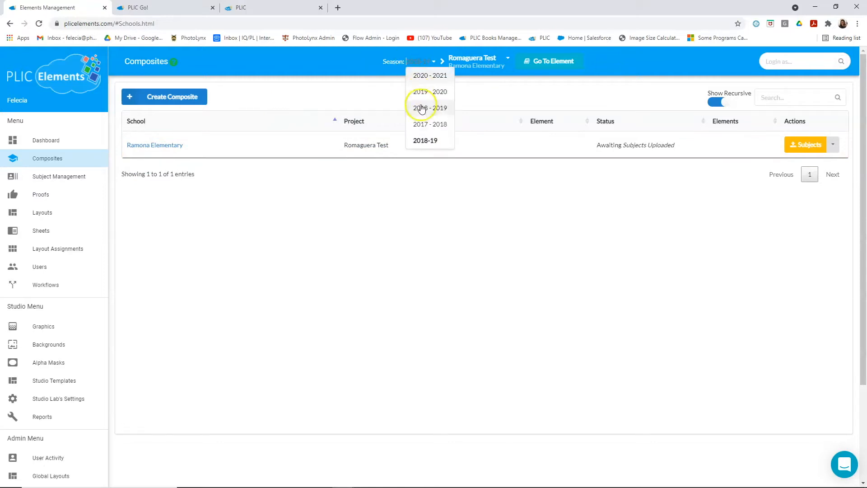
click(427, 122)
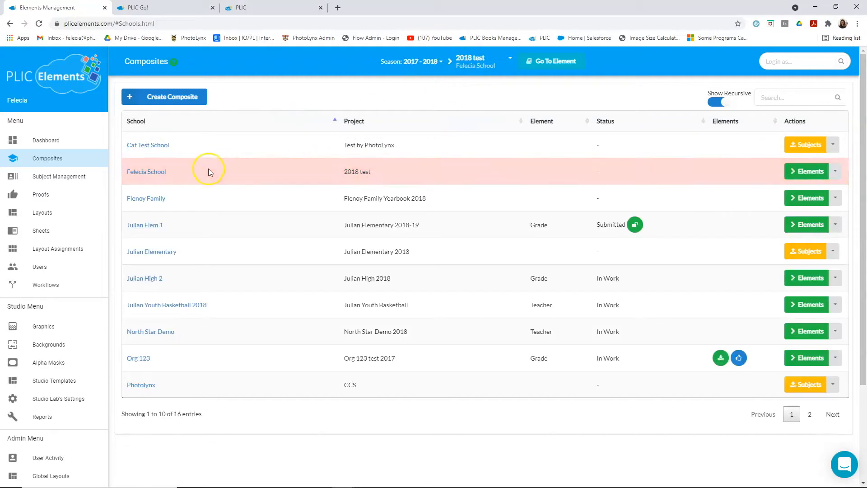
click(810, 414)
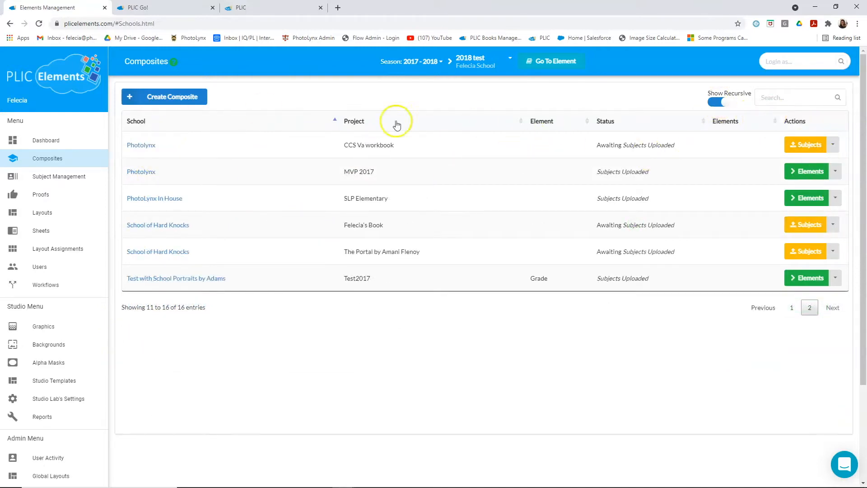
click(413, 65)
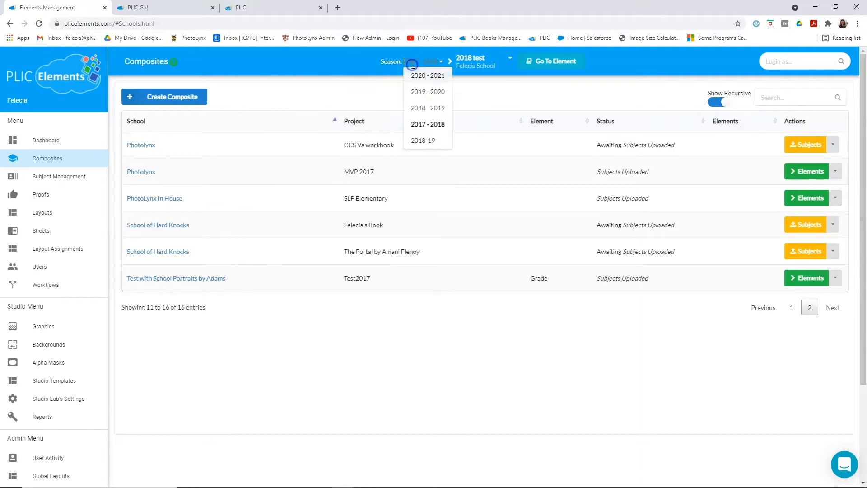
click(431, 78)
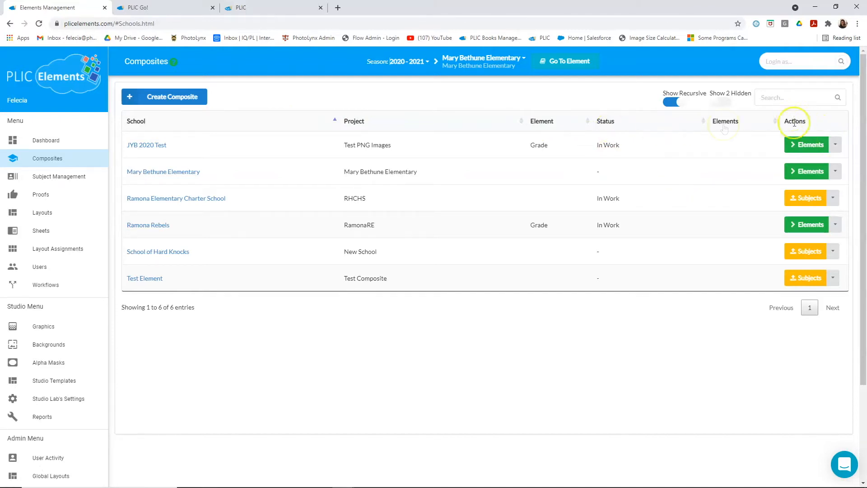
- Look at the additional actions available for the JYB 2020 Test composite and close the list again
click(836, 144)
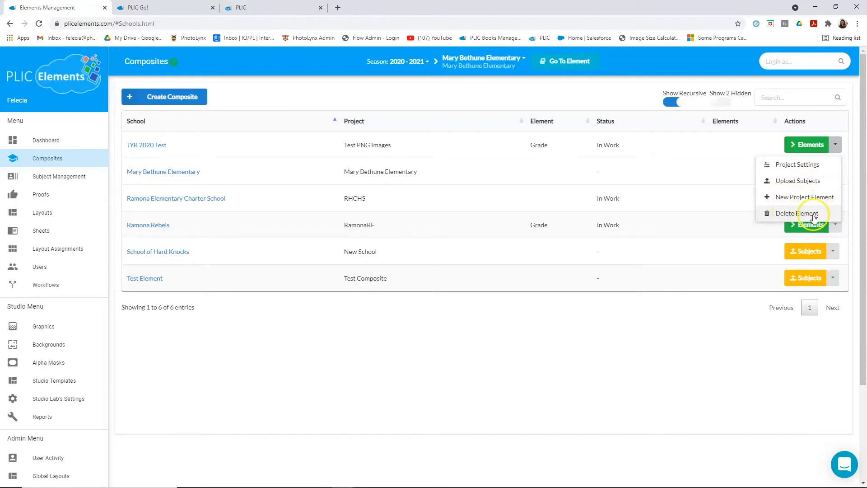
click(763, 324)
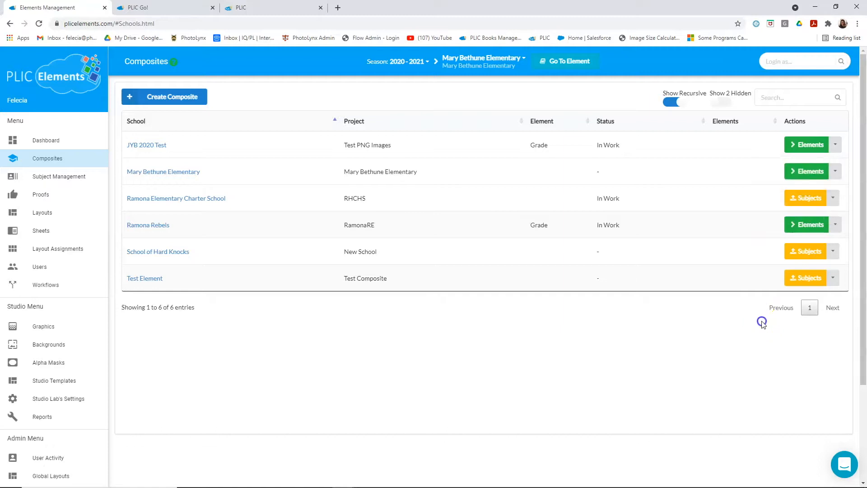
click(809, 203)
- Start creating a new composite and choose the existing school Julian Elem for it
click(174, 95)
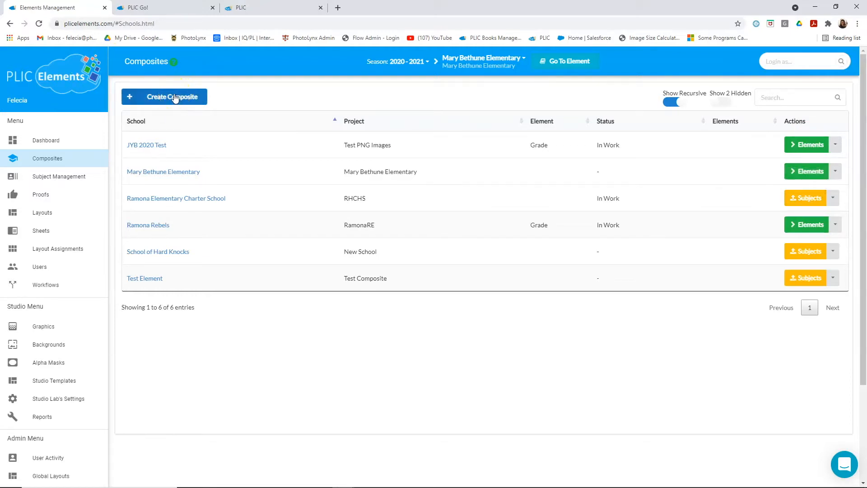
click(167, 142)
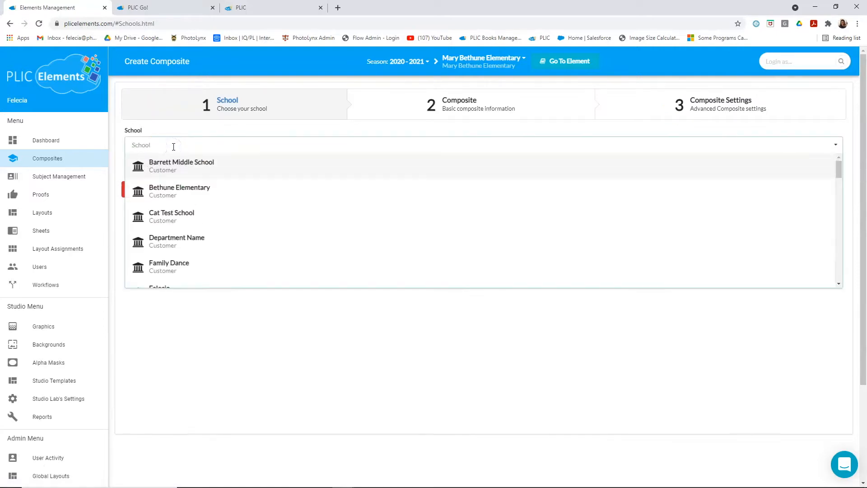
scroll(177, 175, down, 5)
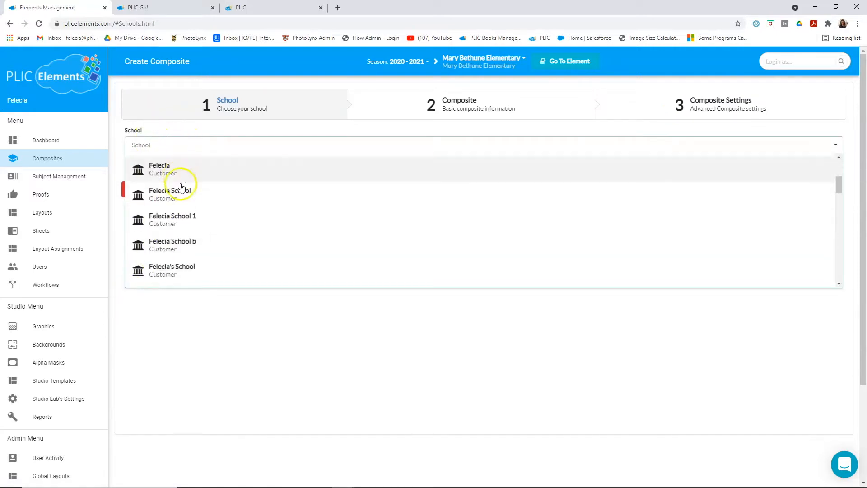
scroll(189, 237, down, 5)
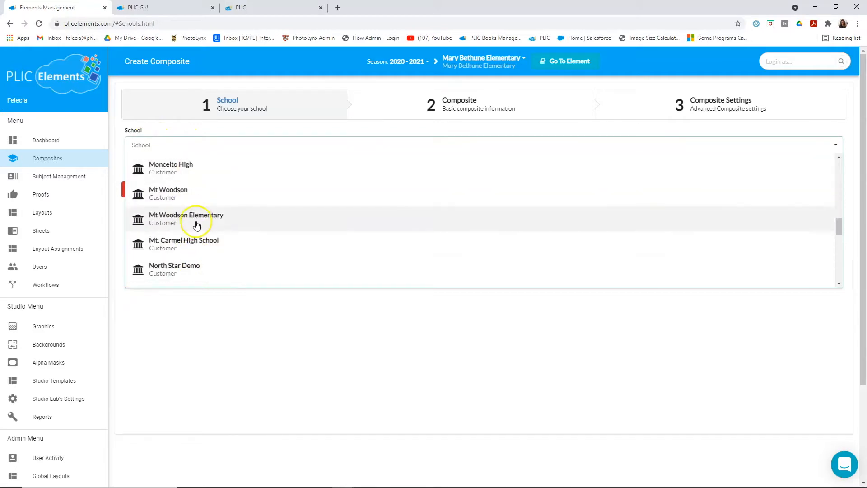
click(251, 337)
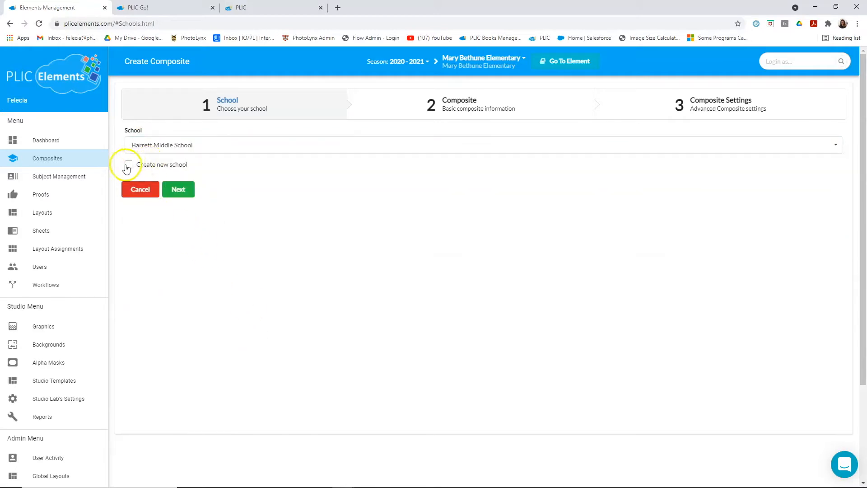
click(163, 145)
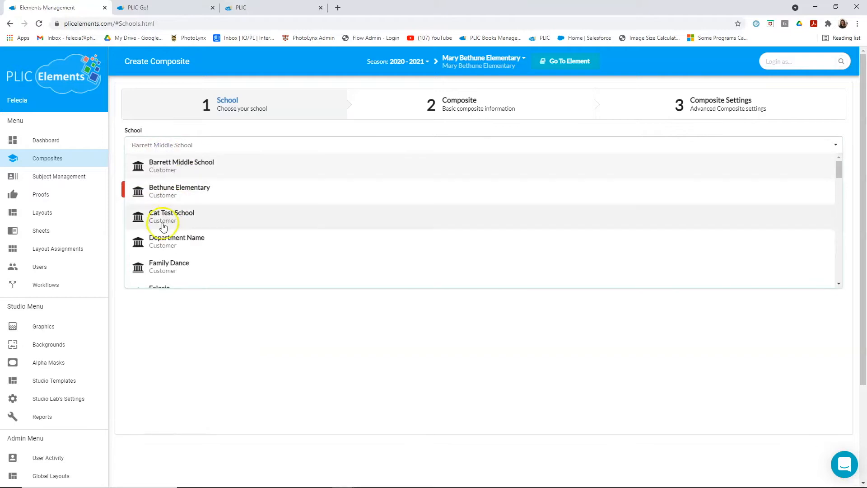
scroll(196, 190, down, 5)
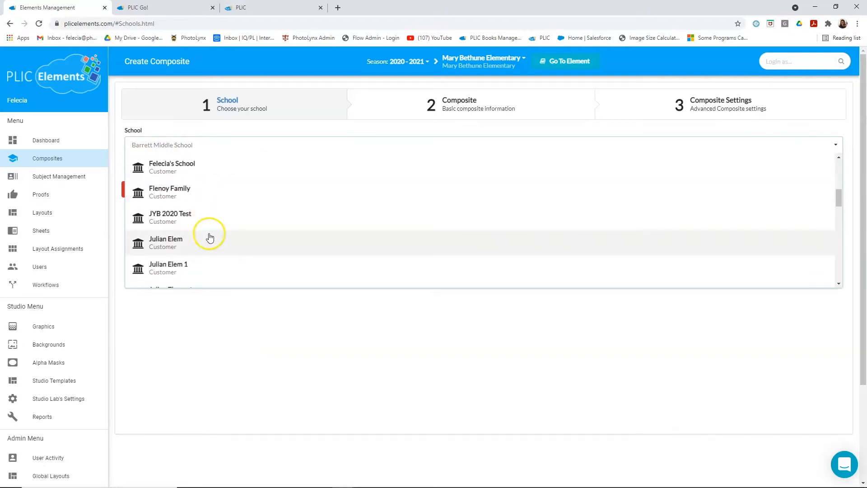
click(180, 195)
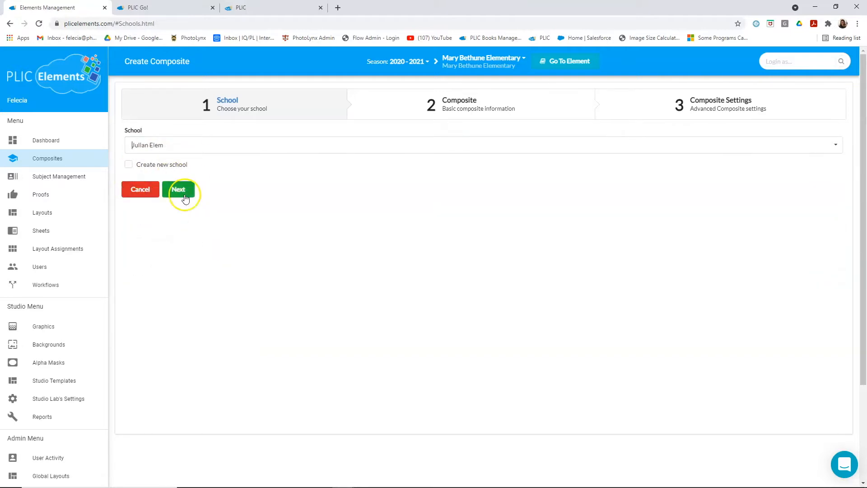
click(187, 197)
- Name the composite JES 21-22 and add PLIC Go! to its PLIC apps
click(168, 146)
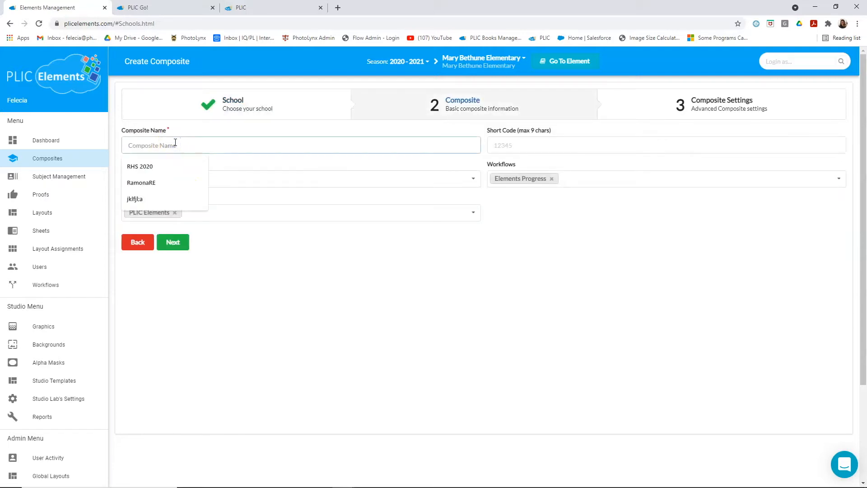
text(JES 21-22)
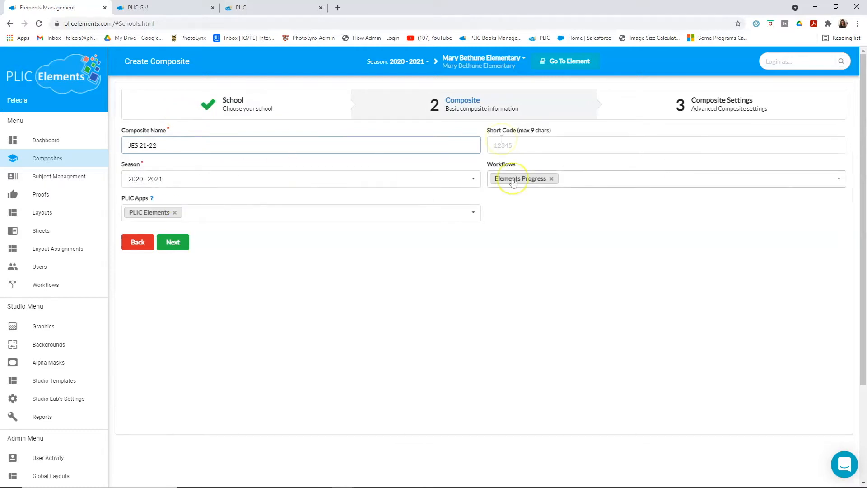
click(543, 144)
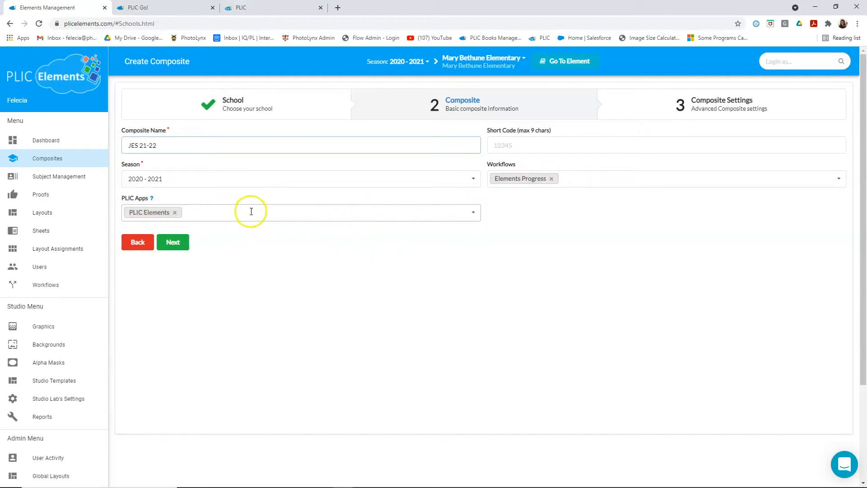
click(344, 215)
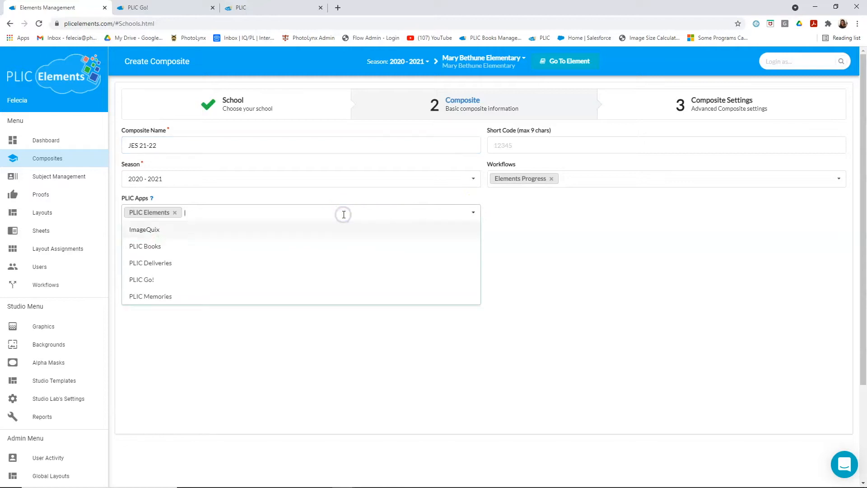
click(153, 280)
click(269, 326)
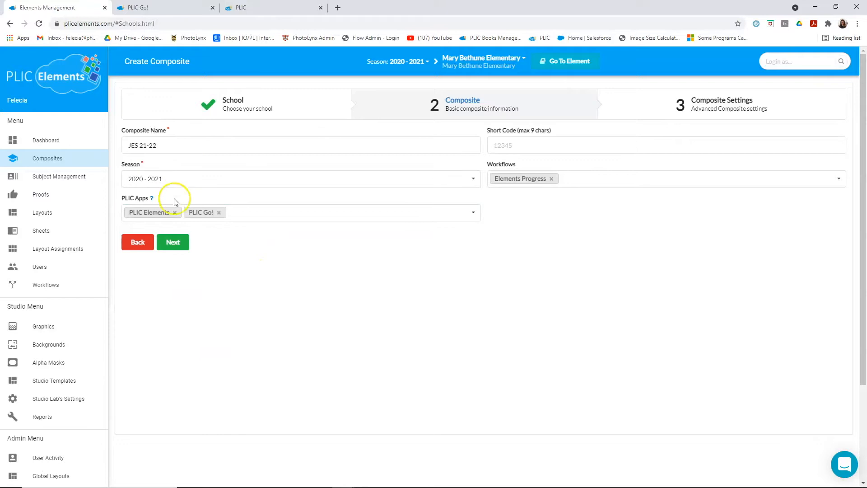
- Create the composite with the default advanced composite settings
click(178, 244)
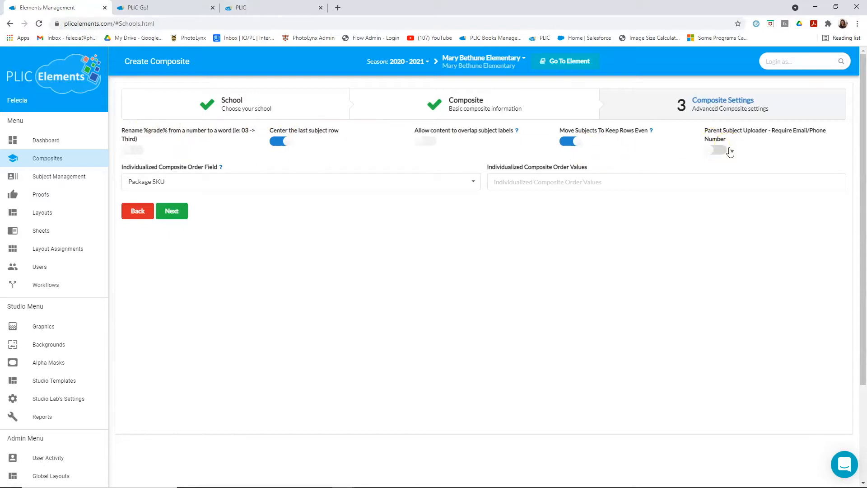
click(168, 215)
click(171, 213)
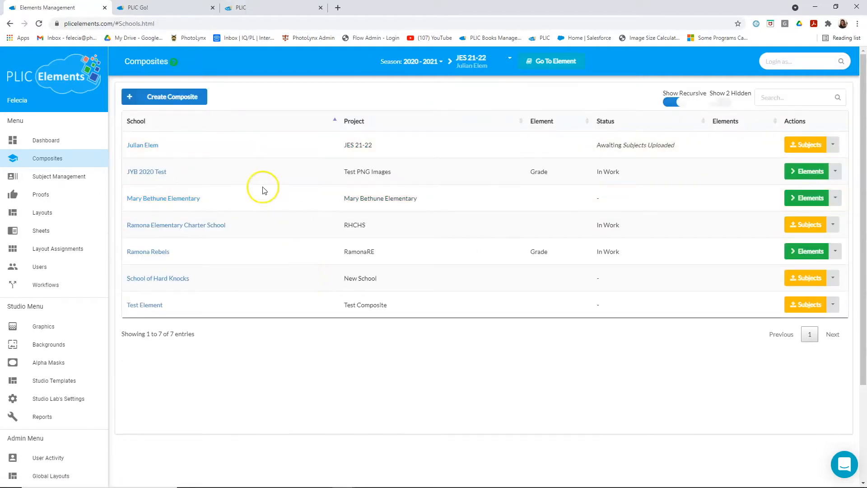
- Upload the JUESD_2016-17 folder from PLIC Go Elements on the Desktop as subject data and images for JES 21-22
click(806, 146)
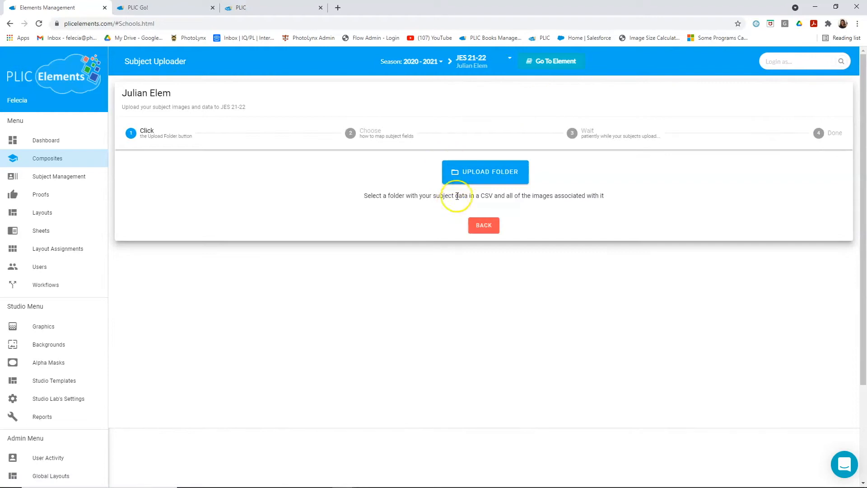
click(483, 179)
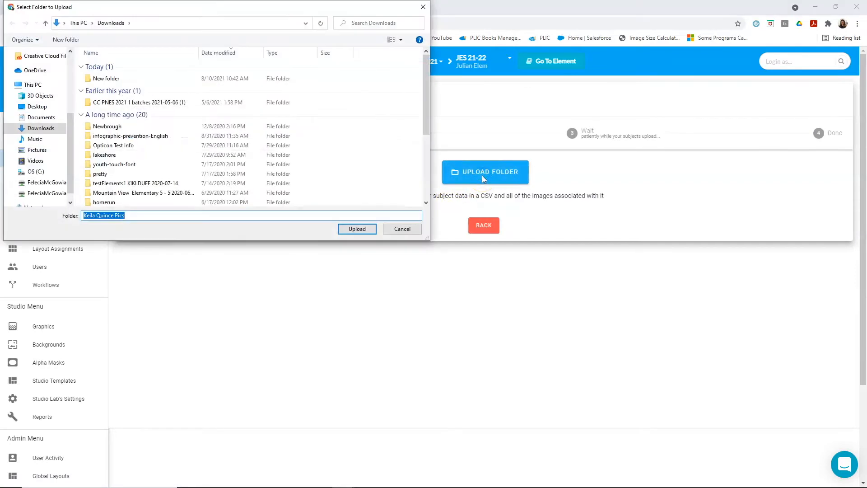
click(37, 107)
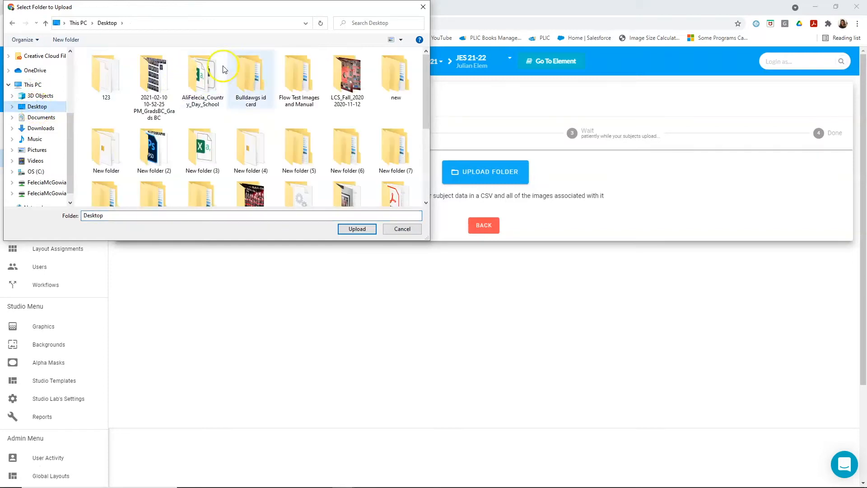
mouse_move(425, 91)
mouse_down()
mouse_move(432, 176)
mouse_move(417, 135)
mouse_move(422, 88)
mouse_up()
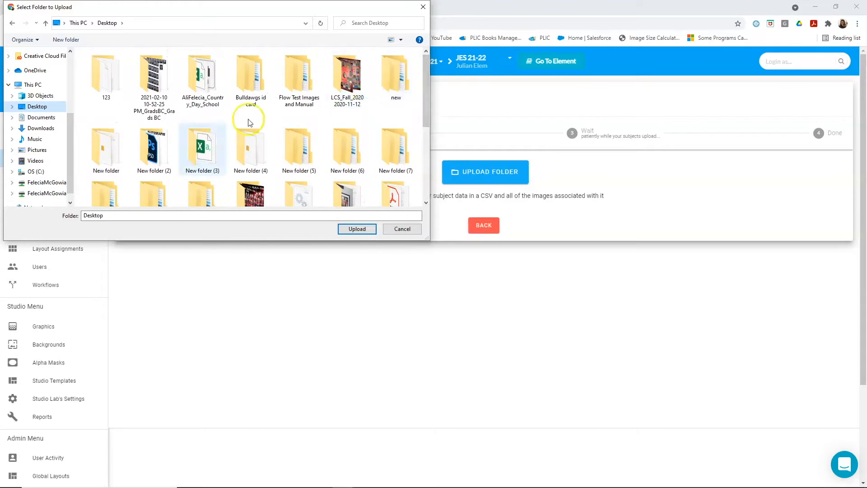
scroll(271, 126, down, 2)
click(259, 161)
click(113, 66)
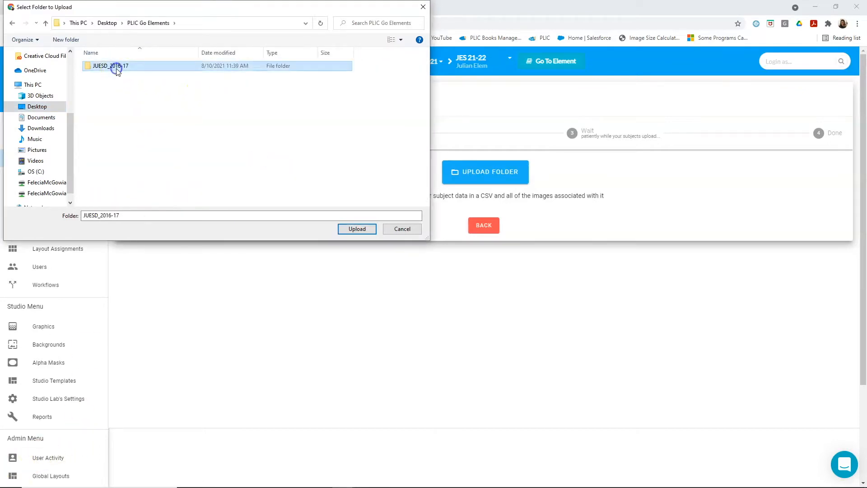
click(357, 230)
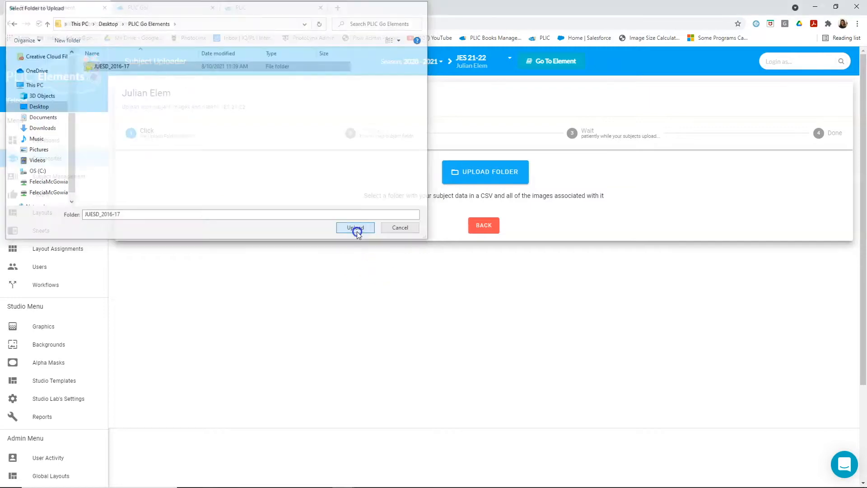
click(483, 88)
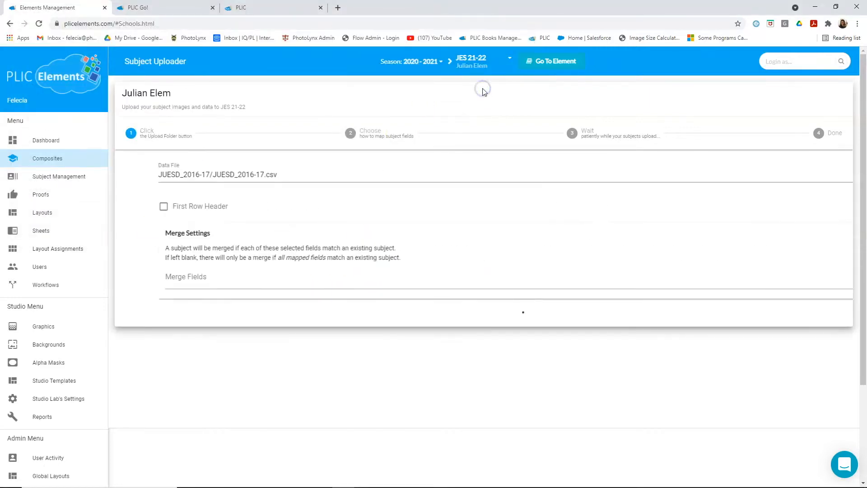
- Treat the first row of the data file as the header and review the subject field mapping and matched images
click(154, 206)
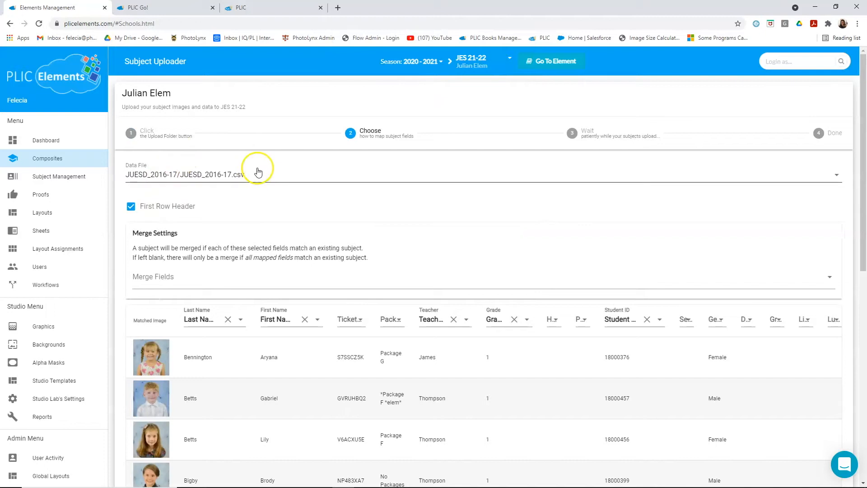
scroll(295, 226, down, 1)
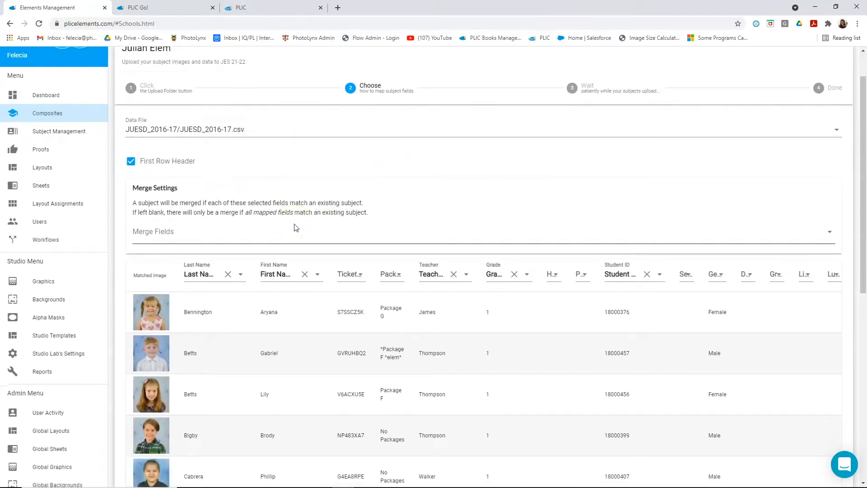
scroll(294, 226, up, 1)
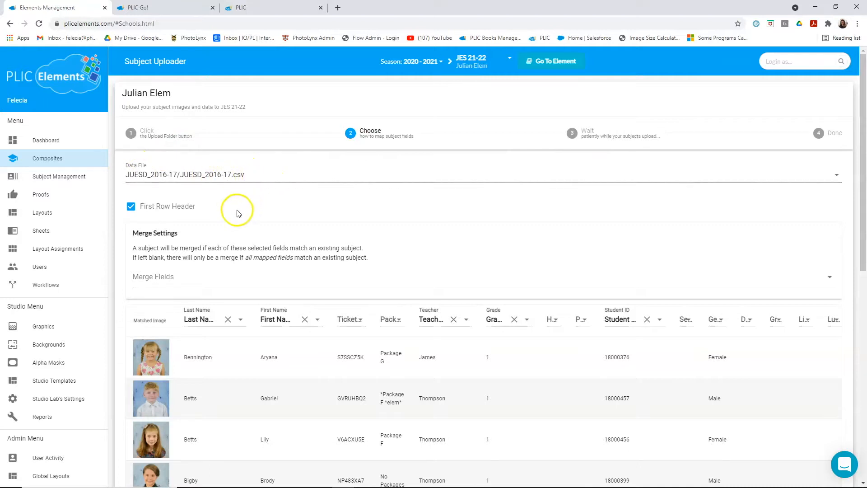
- Upload the mapped subject data and matched images, and open the elements of Julian Elem's JES 21-22 composite
scroll(244, 210, down, 2)
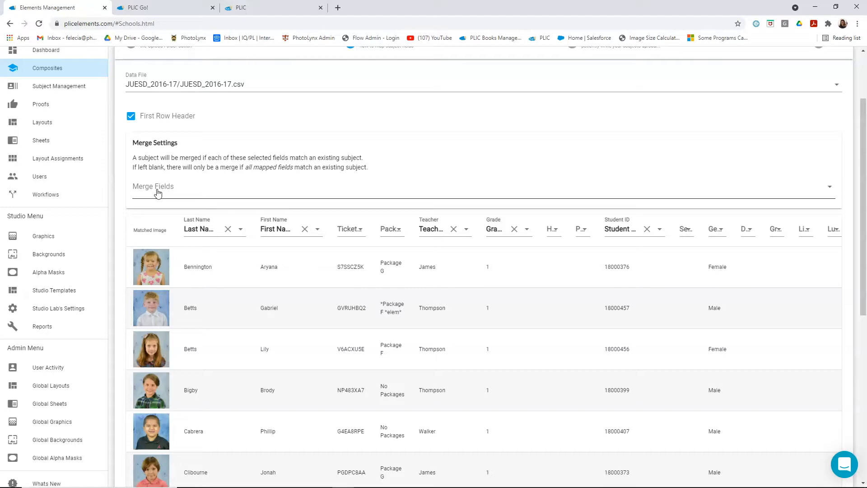
click(499, 239)
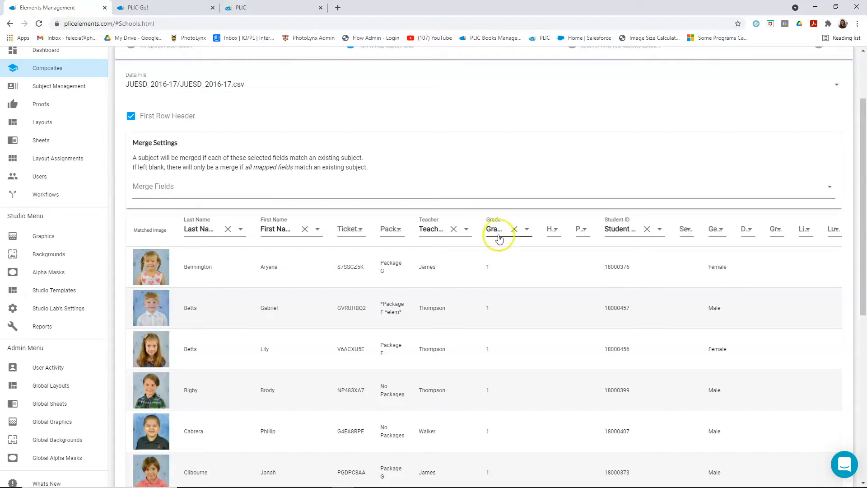
scroll(550, 271, down, 7)
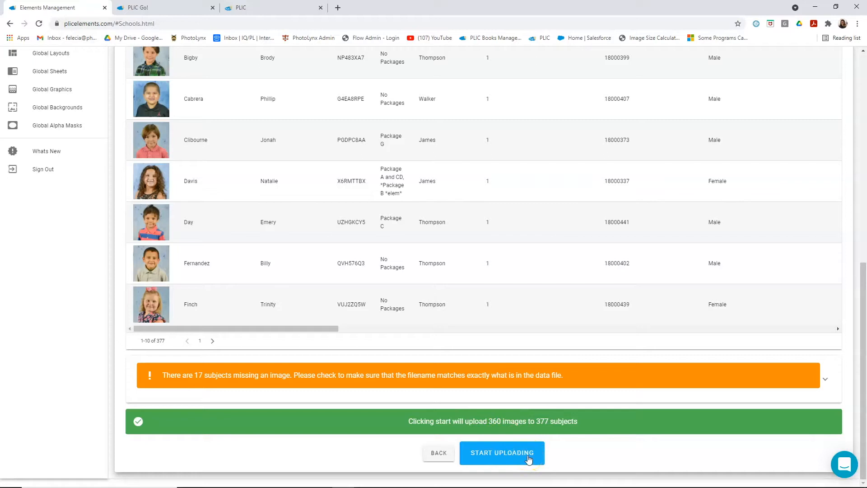
click(530, 460)
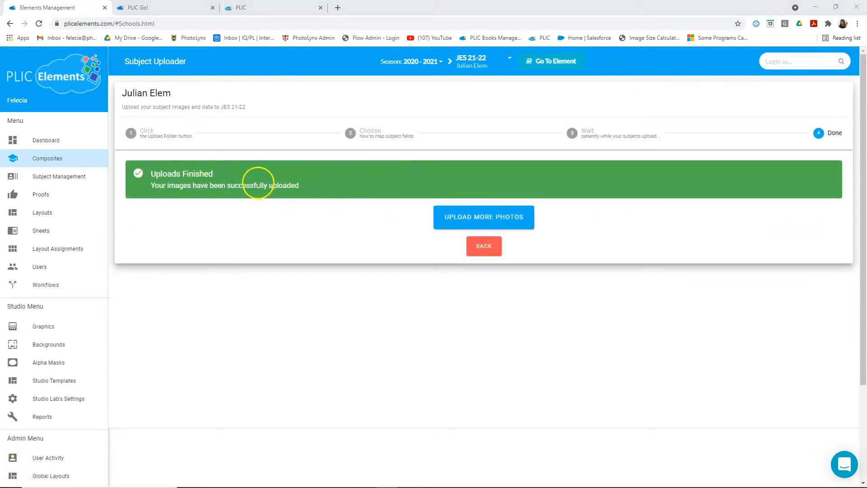
click(483, 245)
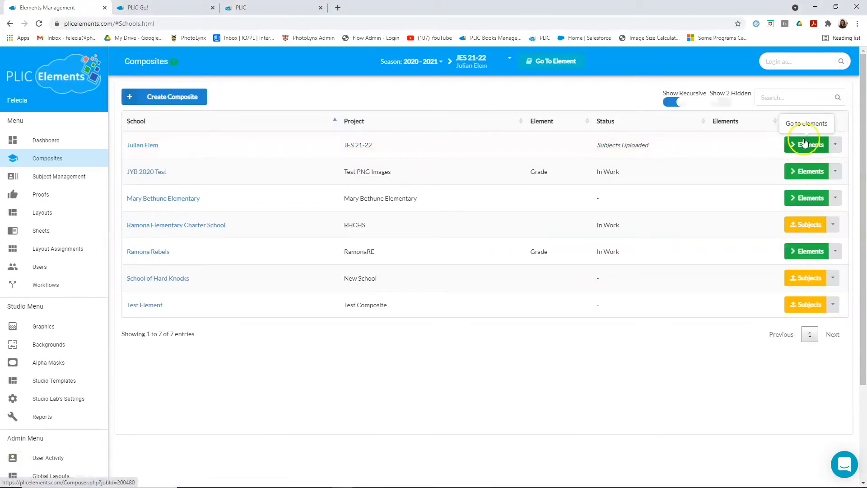
click(815, 145)
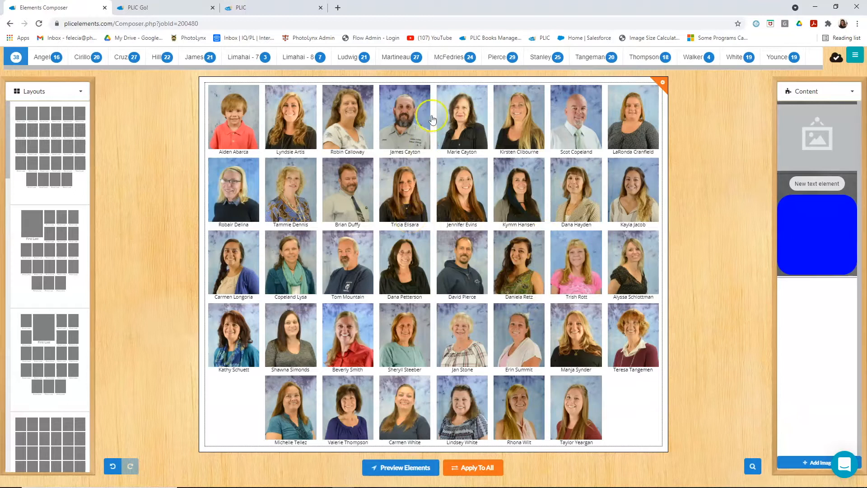
- Switch to the 27-subject class page and apply the Individualized Composite layout to it
click(45, 57)
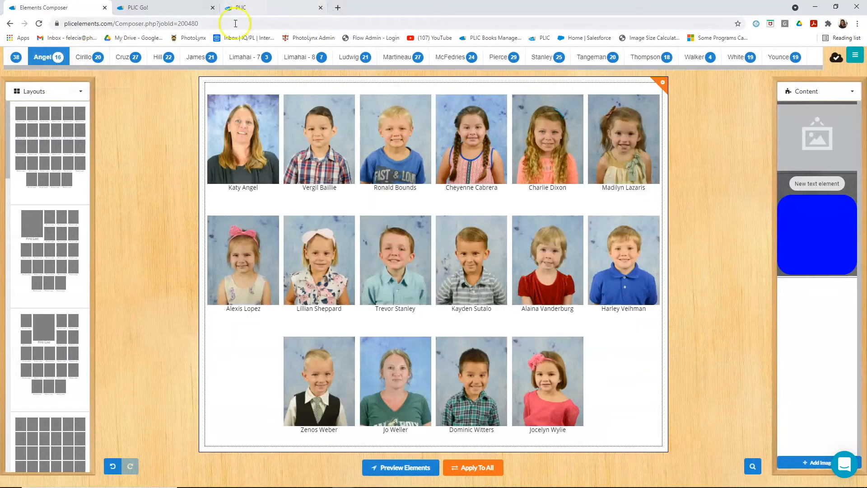
click(84, 57)
click(134, 56)
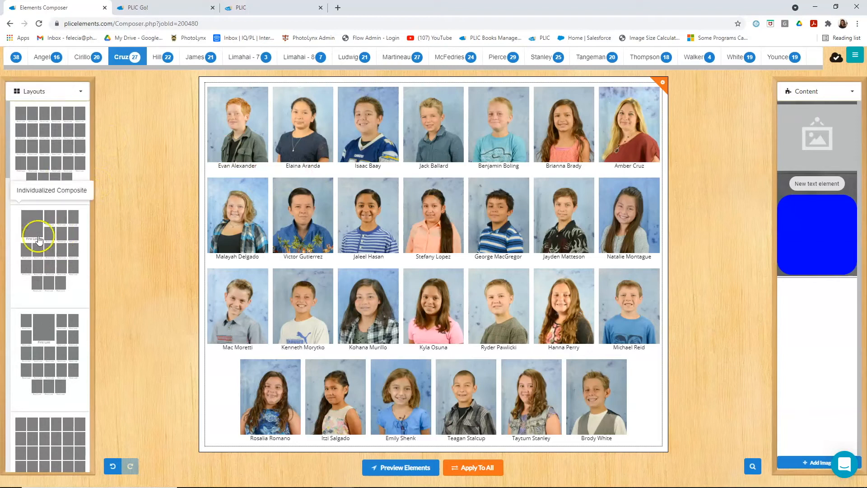
drag(41, 241, 367, 248)
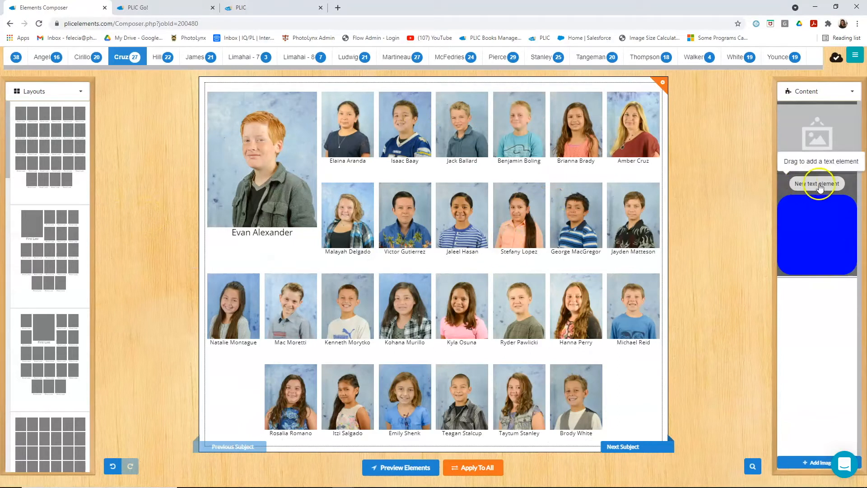
- Add a text element reading "Julian Elementary School" to the class page and set its font size to 34 pt
drag(829, 188, 450, 269)
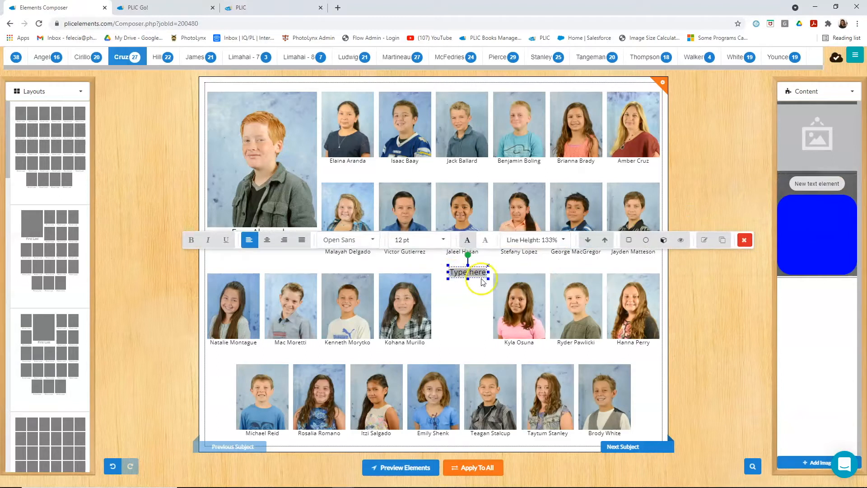
text(Julian Elem)
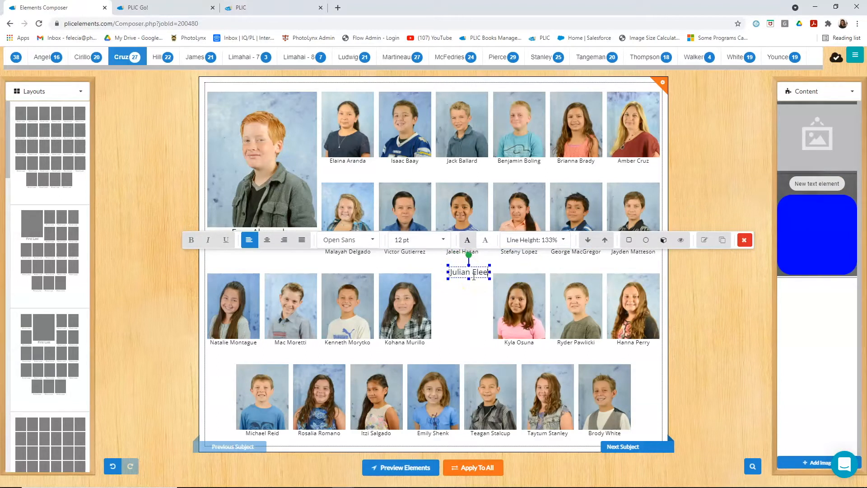
text(entary School)
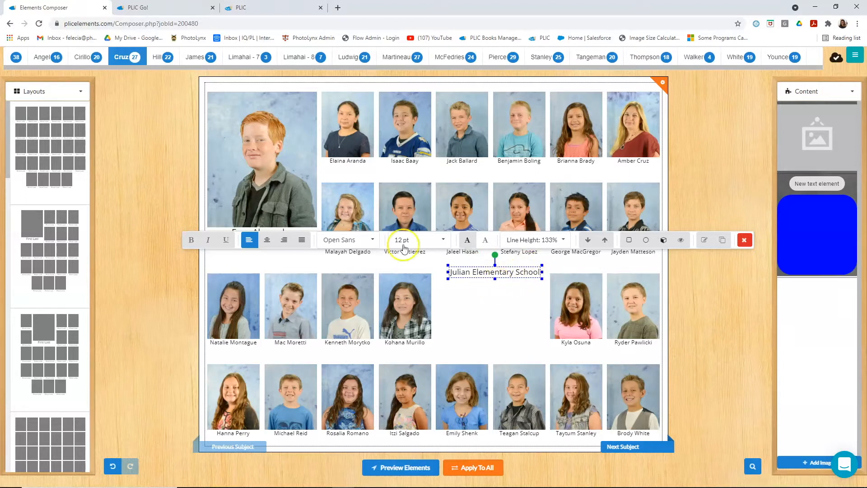
click(367, 239)
click(422, 240)
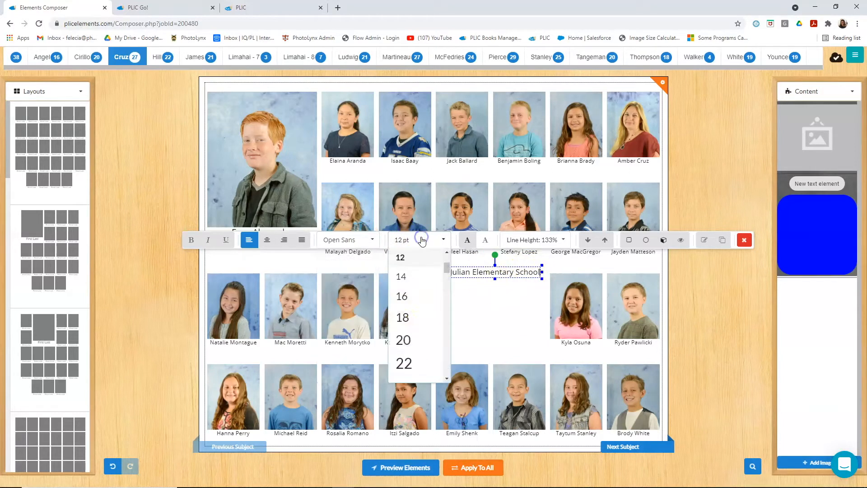
drag(448, 271, 447, 289)
click(423, 297)
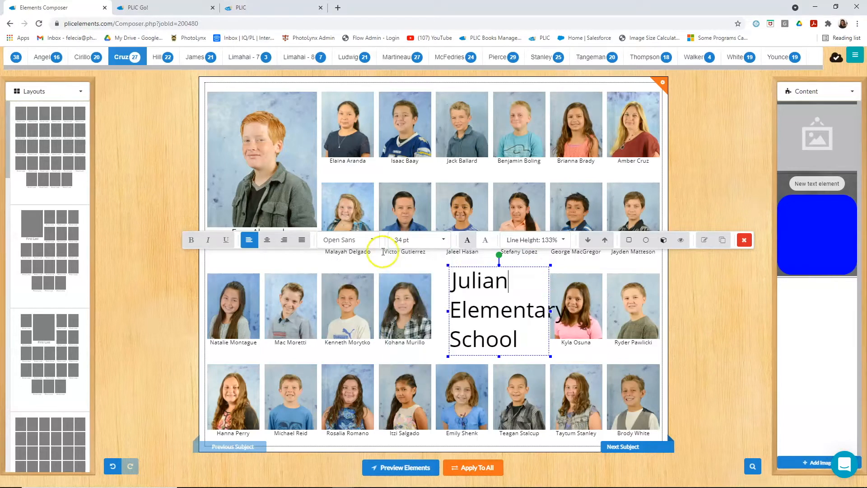
- Widen the school title's text box so the title fits on two lines, and format it centred in Playfair Display
drag(549, 310, 649, 286)
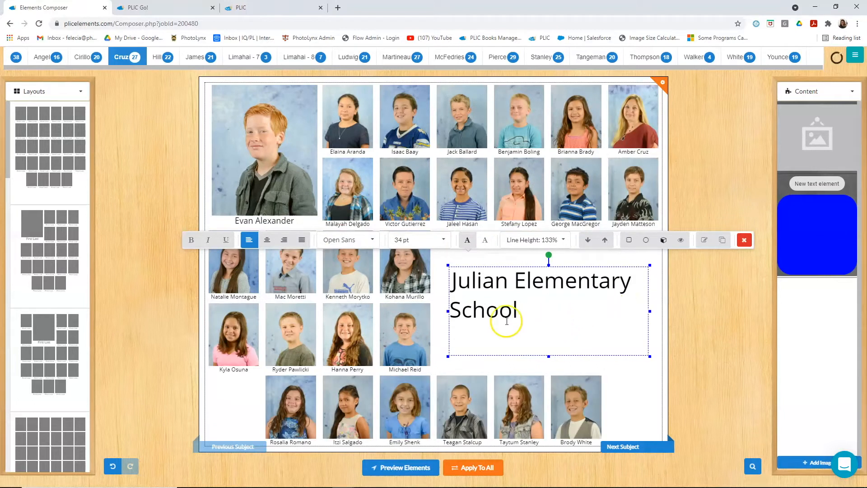
click(267, 240)
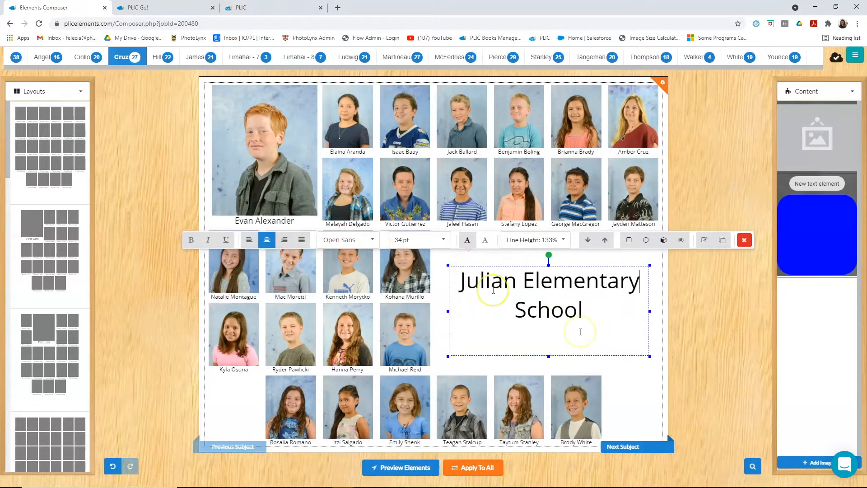
key(ctrl+a)
click(429, 240)
click(429, 286)
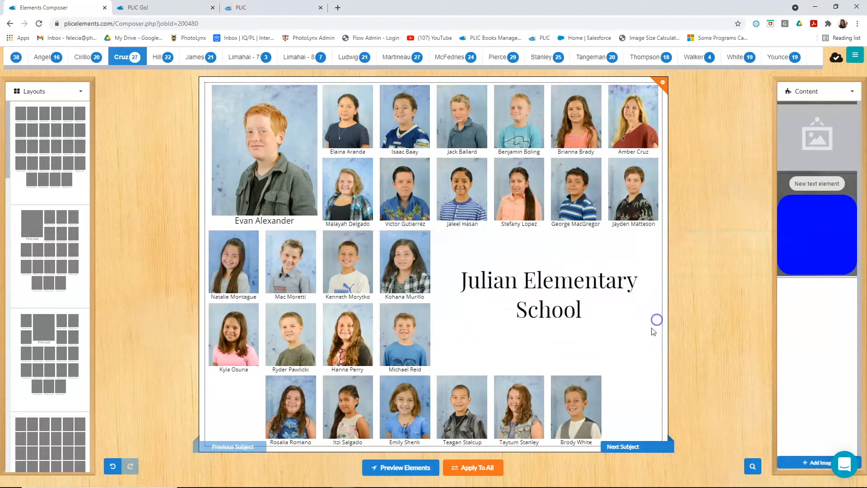
- Shorten the school title's text box and move it to the middle of the page, just below the first row of portraits
drag(524, 283, 523, 283)
click(502, 302)
drag(459, 315, 465, 279)
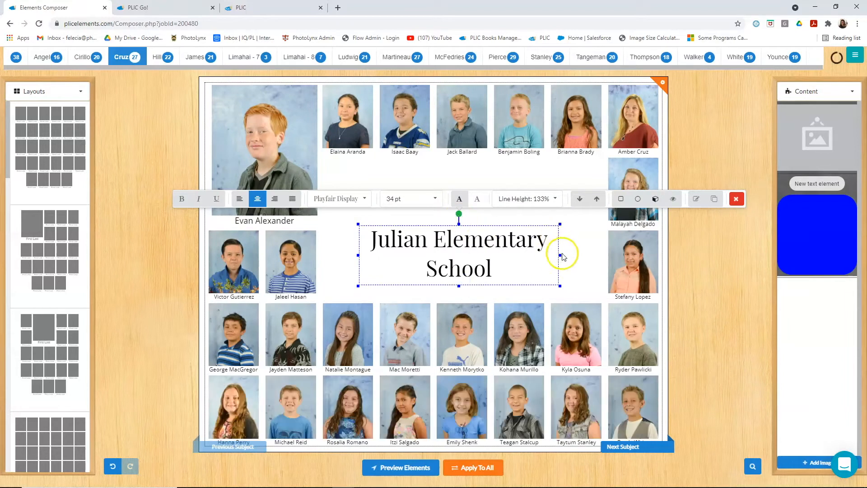
click(743, 284)
drag(484, 248, 485, 195)
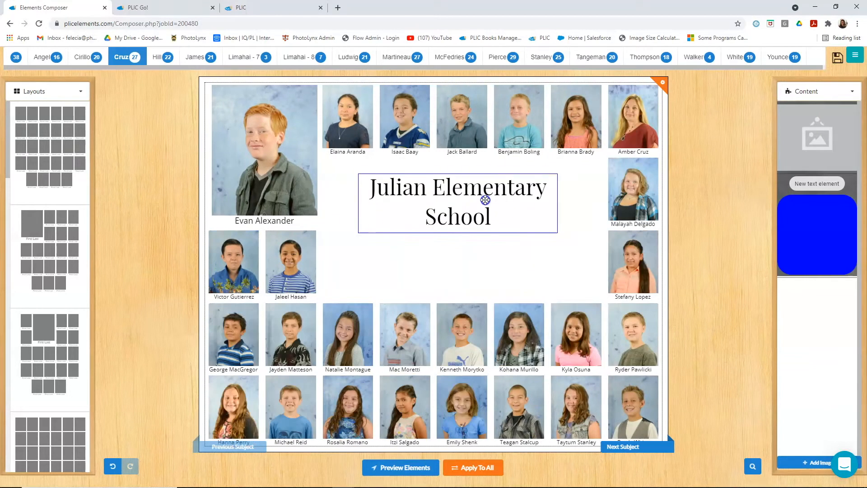
- Place the Eagles graphic from the Logos album below the school title and shift the title to sit above it
click(813, 91)
mouse_move(782, 143)
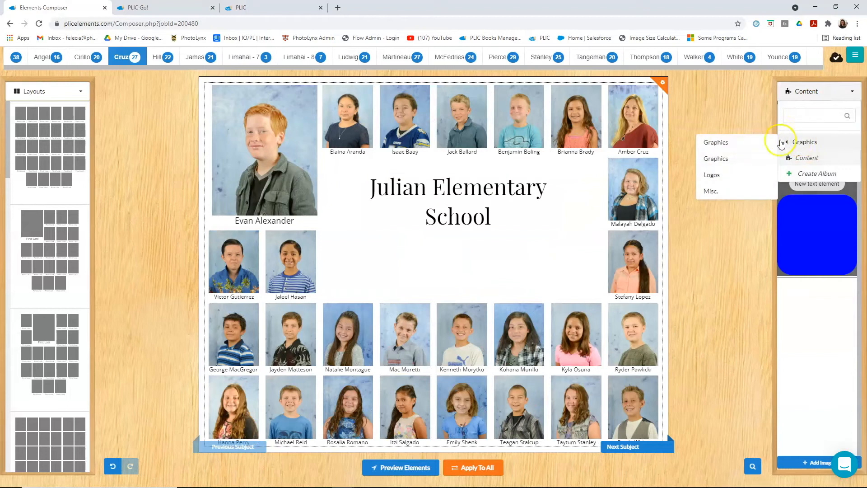
click(712, 174)
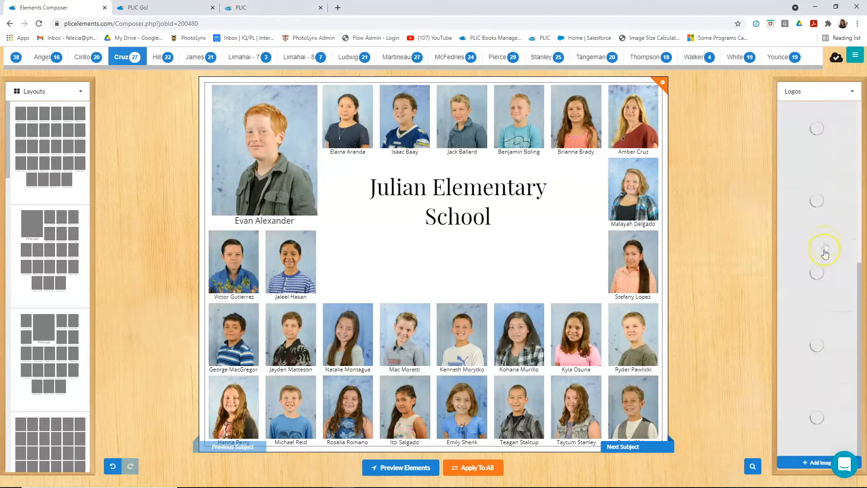
scroll(825, 255, down, 2)
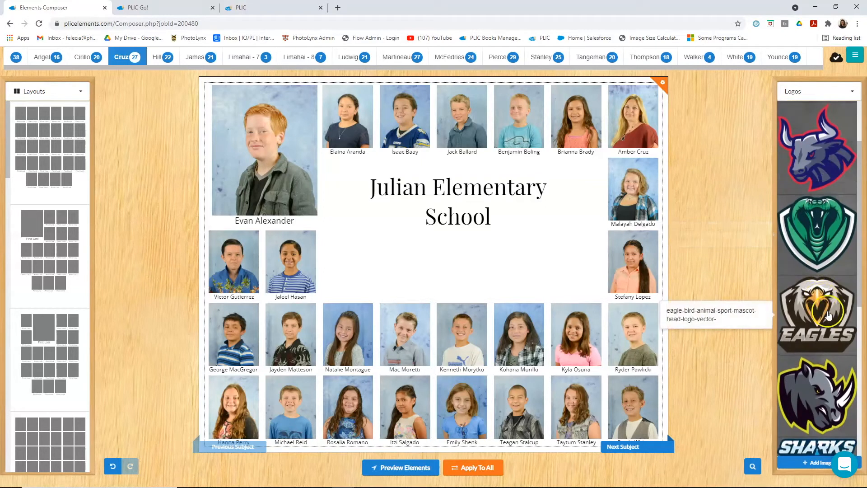
drag(825, 307, 456, 259)
click(453, 285)
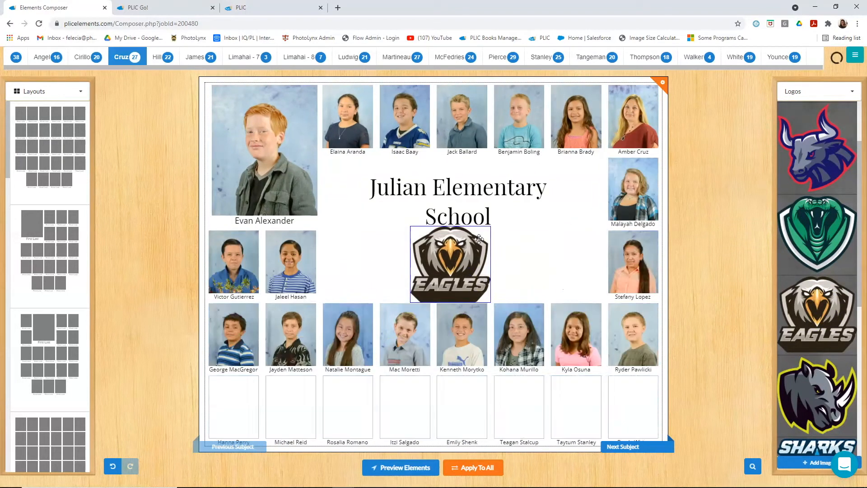
click(468, 186)
drag(467, 187, 463, 187)
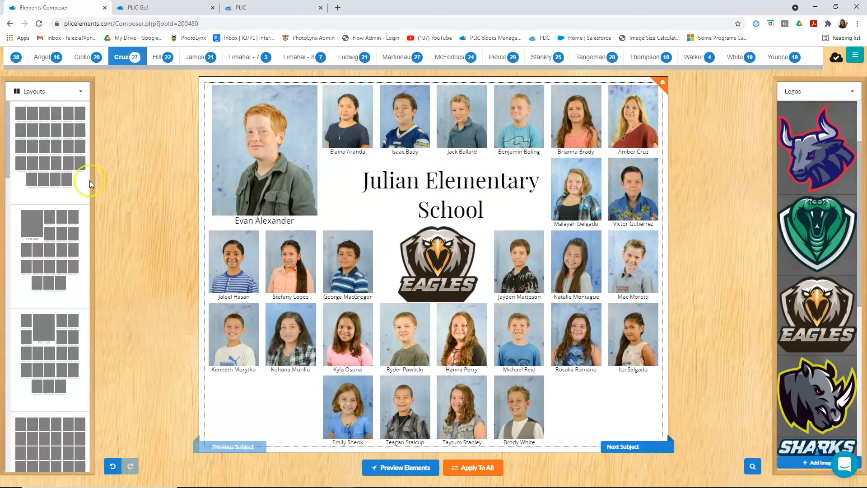
- Apply the Subject Names on Two Lines layout behavior to the page and nudge the Eagles logo under the title
click(43, 91)
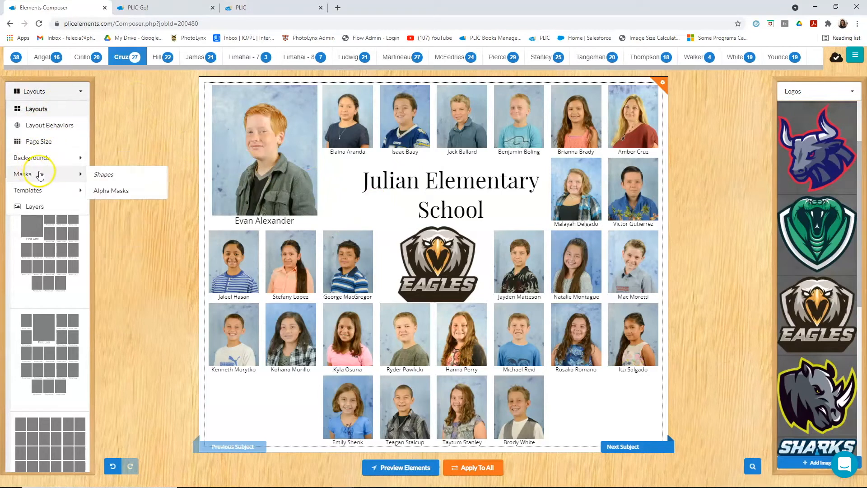
mouse_move(68, 196)
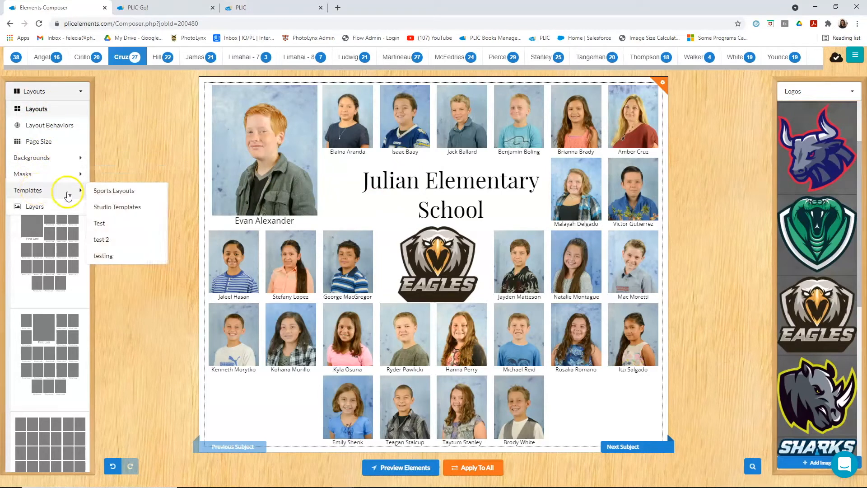
click(67, 126)
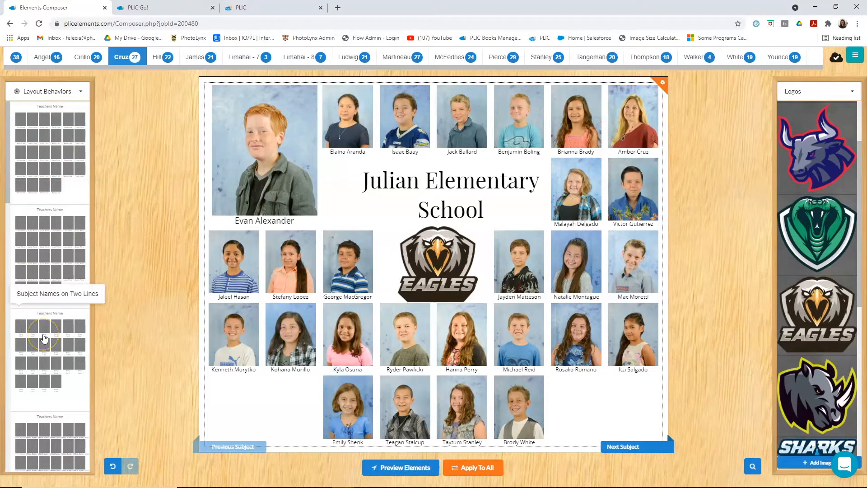
drag(49, 347, 418, 232)
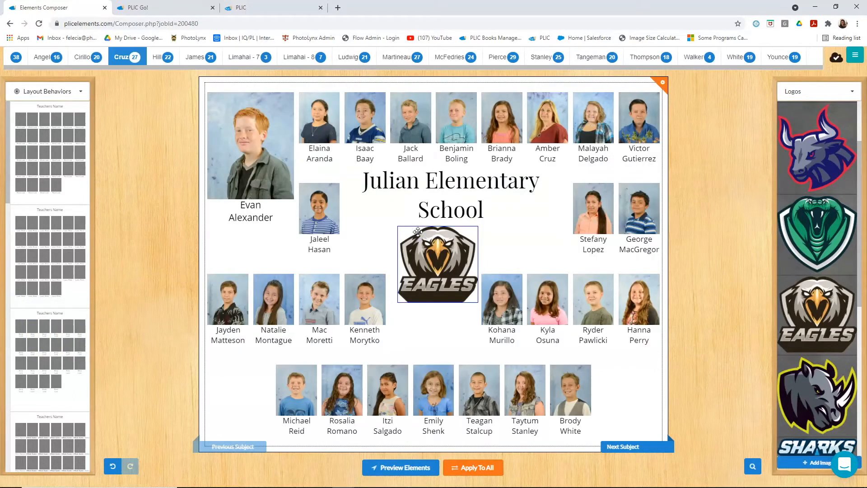
drag(432, 263, 437, 264)
- Change the composite's page size to 7" x 5"
click(49, 91)
click(39, 124)
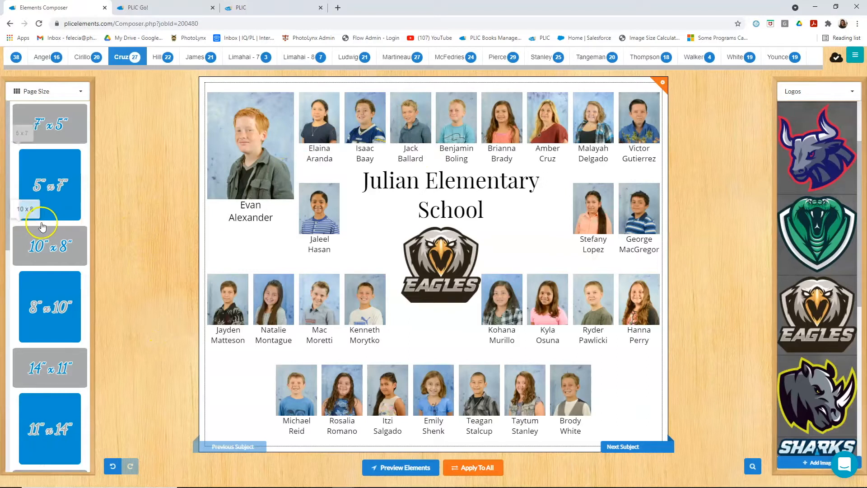
scroll(32, 244, down, 5)
scroll(31, 253, up, 5)
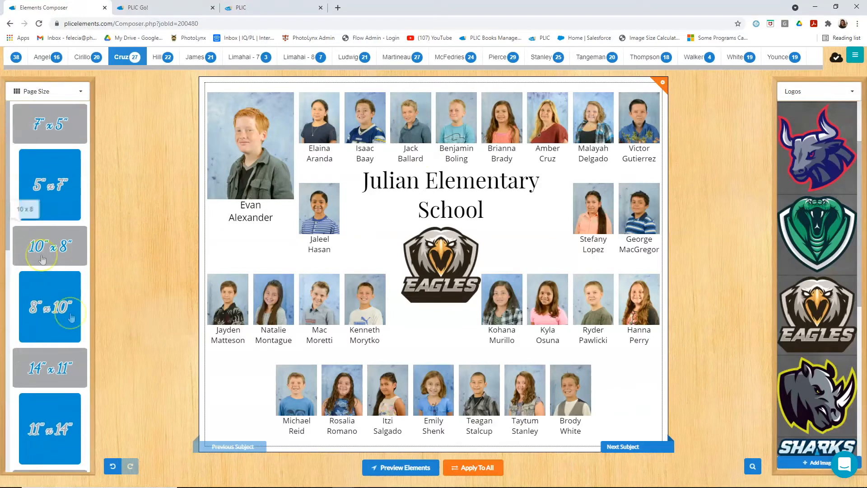
scroll(50, 158, up, 2)
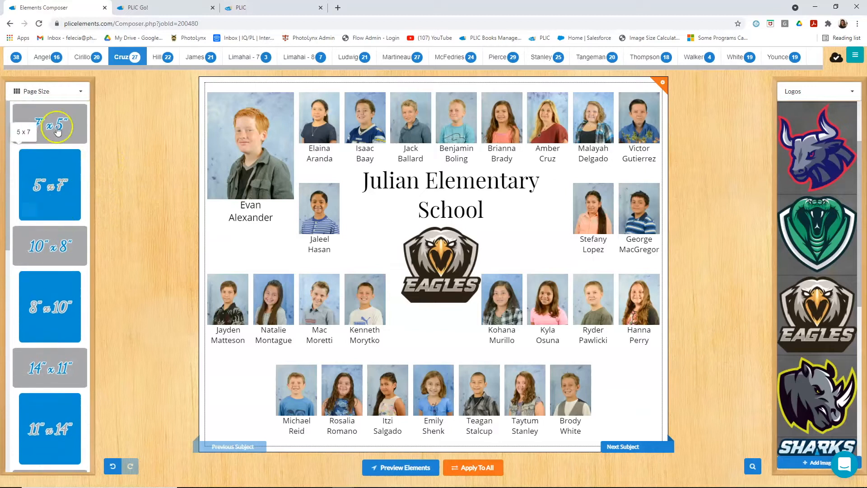
drag(49, 127, 401, 245)
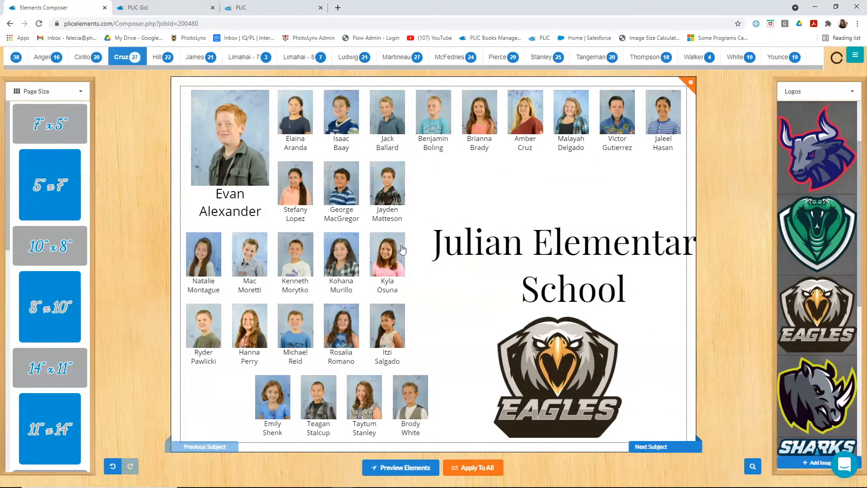
- Move the enlarged school title and Eagles logo back to the middle of the page, with the logo under the title
click(559, 238)
drag(579, 244, 470, 190)
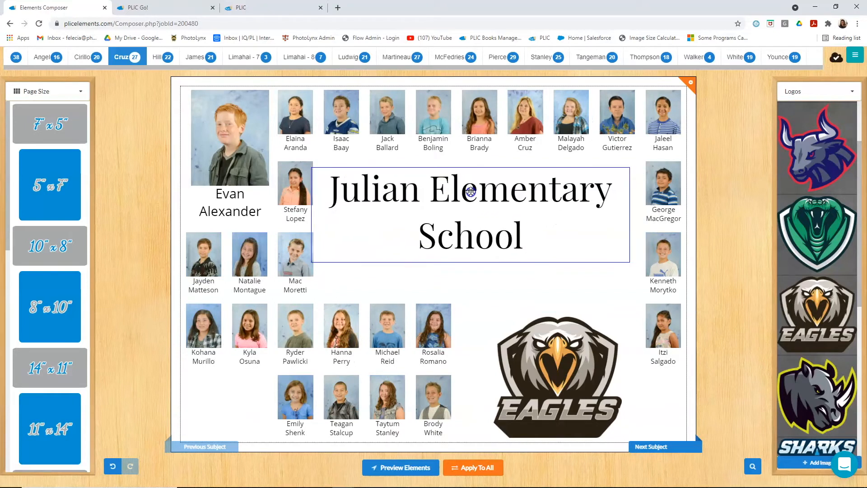
click(526, 343)
click(556, 362)
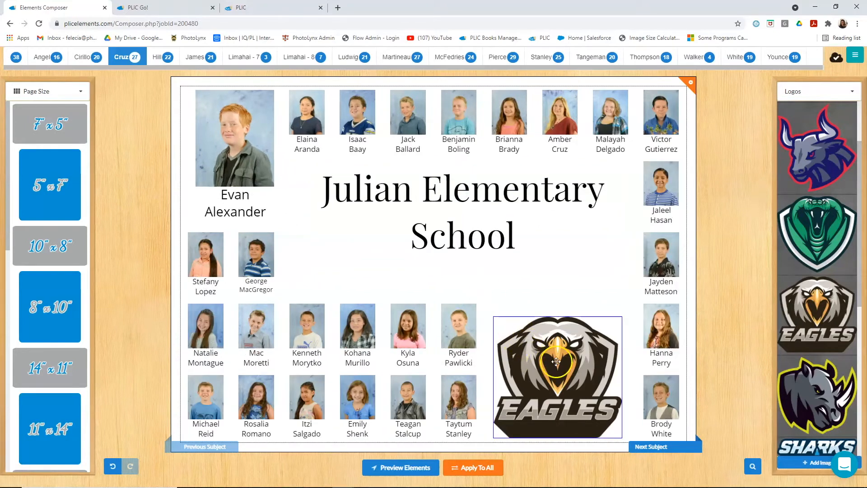
drag(561, 358, 439, 285)
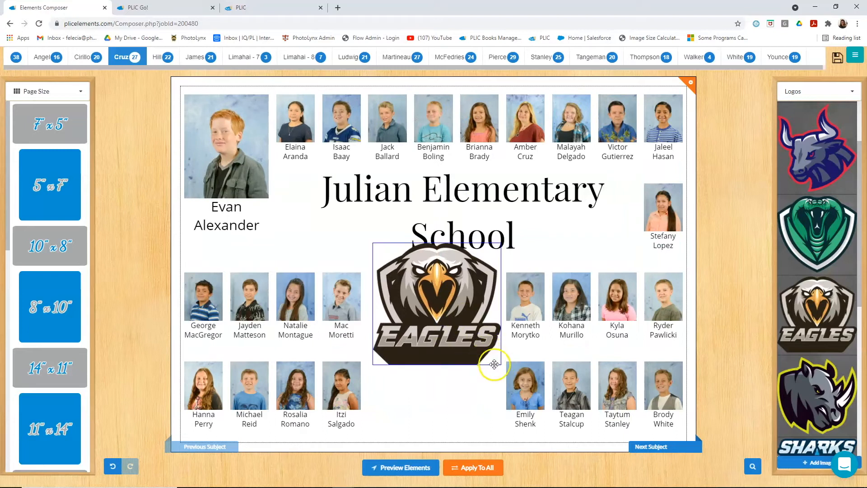
- Shrink the Eagles logo into the page's lower-right corner and reposition the school title in the open area between the portrait rows
click(494, 364)
drag(500, 365, 462, 328)
drag(422, 284, 636, 381)
drag(466, 189, 474, 216)
click(588, 266)
drag(624, 284, 581, 253)
drag(579, 331, 647, 307)
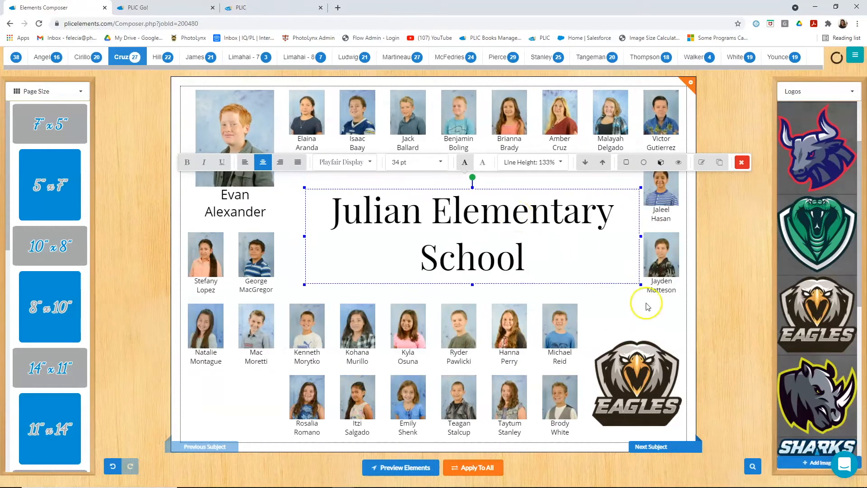
mouse_move(503, 209)
mouse_down()
mouse_move(485, 226)
mouse_move(482, 205)
mouse_move(503, 195)
mouse_up()
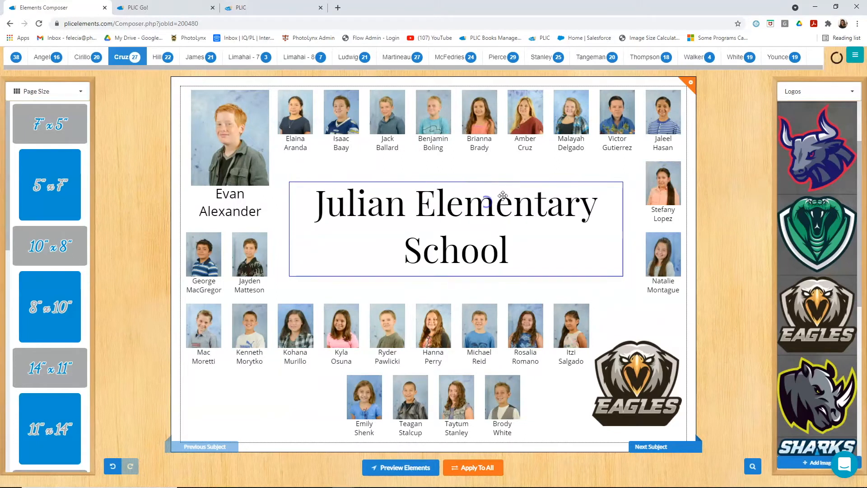
- Change the page size to 10" x 8" and arrange the school title mid-page with the Eagles logo centered beneath it
drag(44, 247, 486, 205)
drag(490, 270, 445, 285)
drag(380, 155, 438, 224)
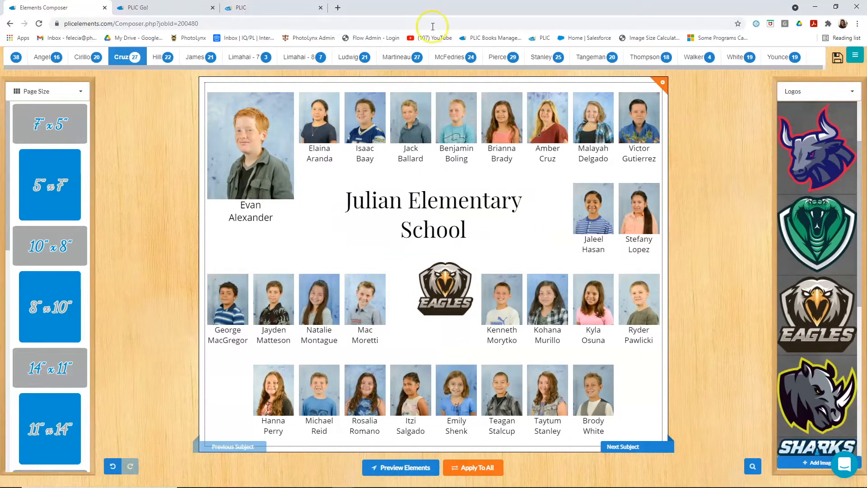
drag(455, 288, 439, 262)
click(430, 227)
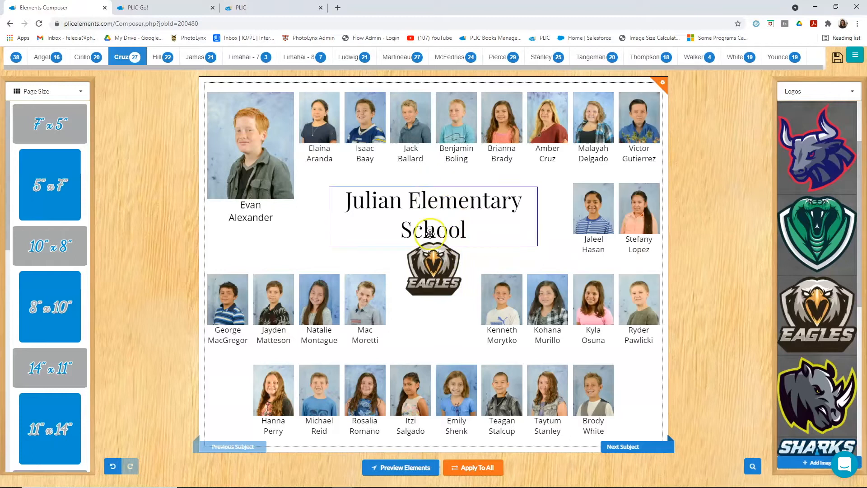
click(448, 207)
drag(448, 206, 447, 199)
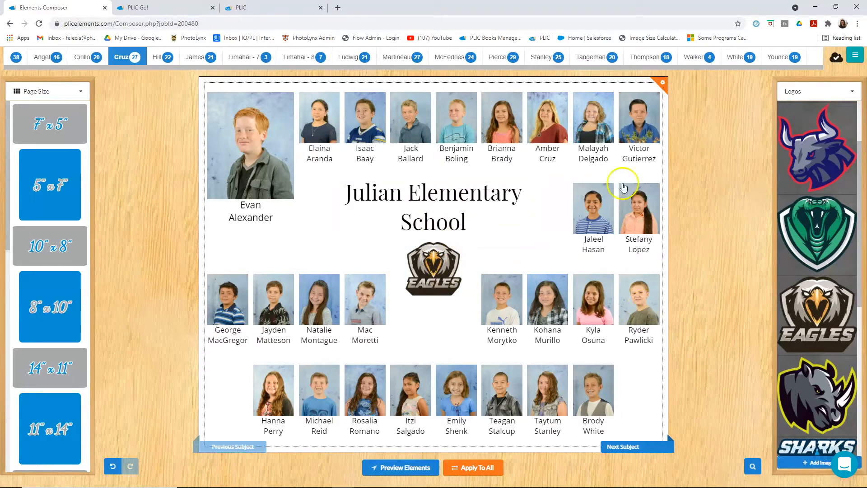
- Apply the oval shape mask to the portraits on the page
click(64, 90)
mouse_move(50, 176)
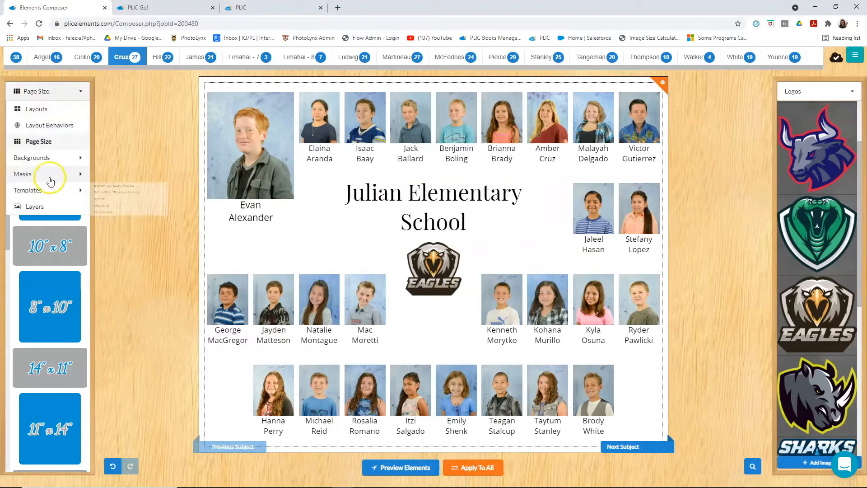
click(107, 178)
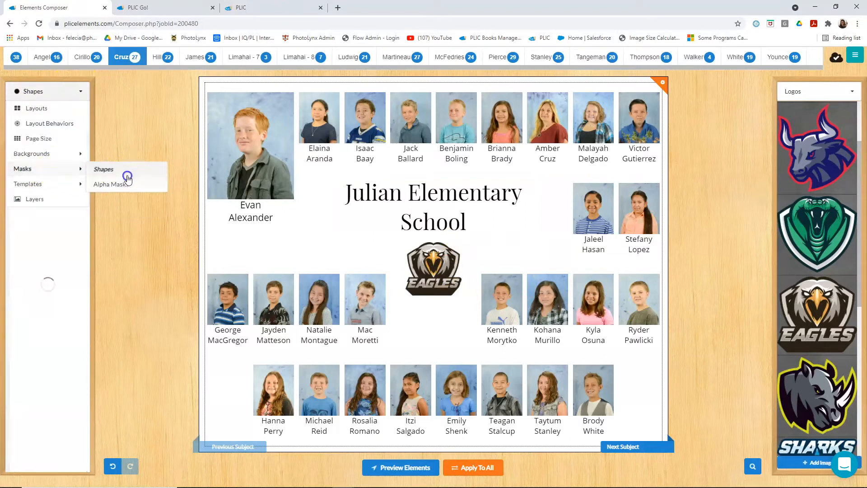
drag(57, 285, 366, 264)
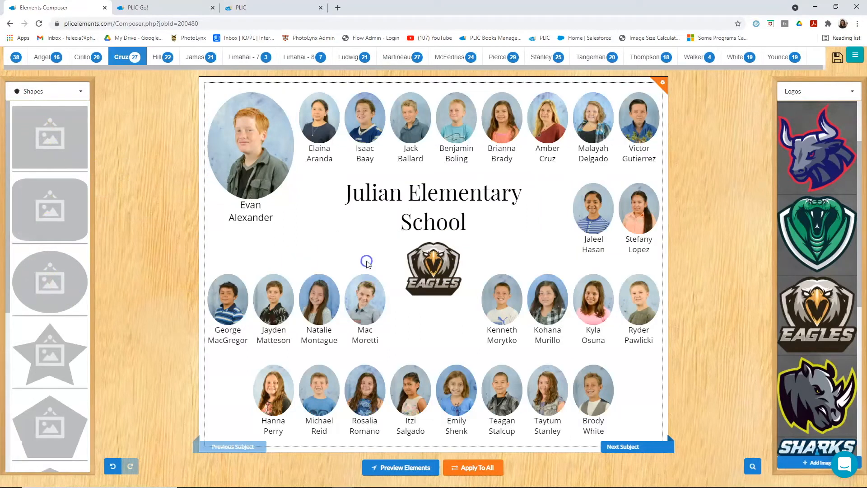
click(52, 216)
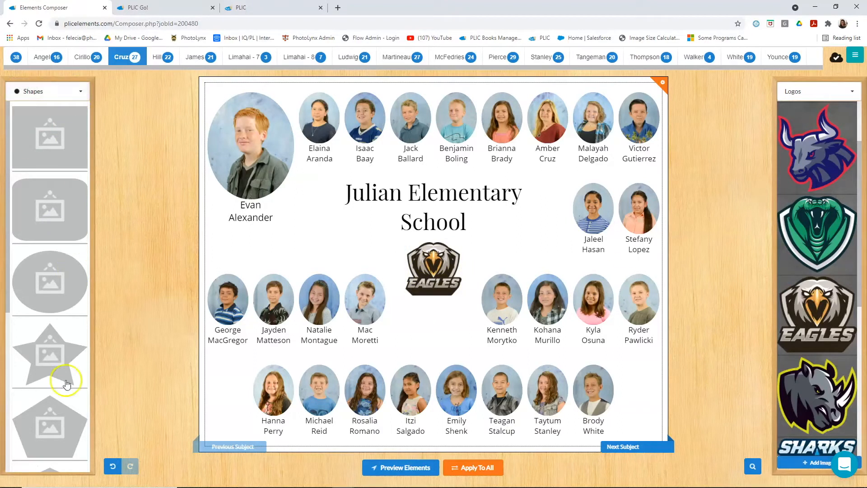
- Save the page design as a template named My Template -JES for use in other projects
click(78, 91)
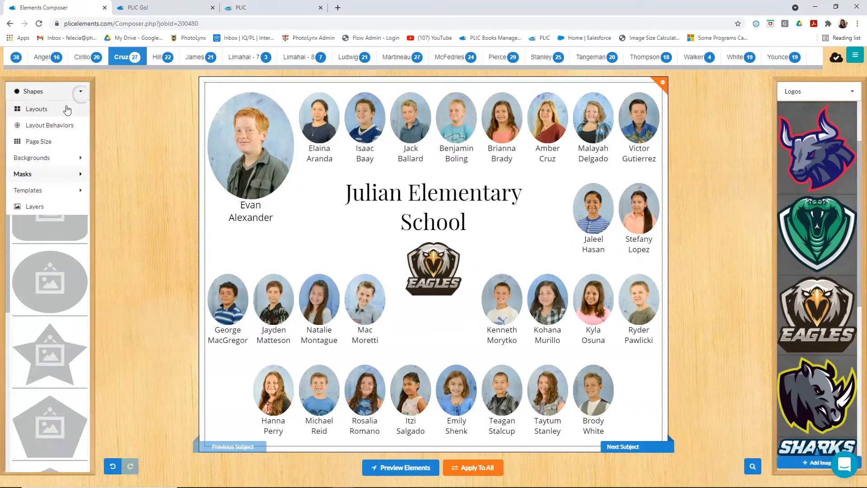
mouse_move(60, 195)
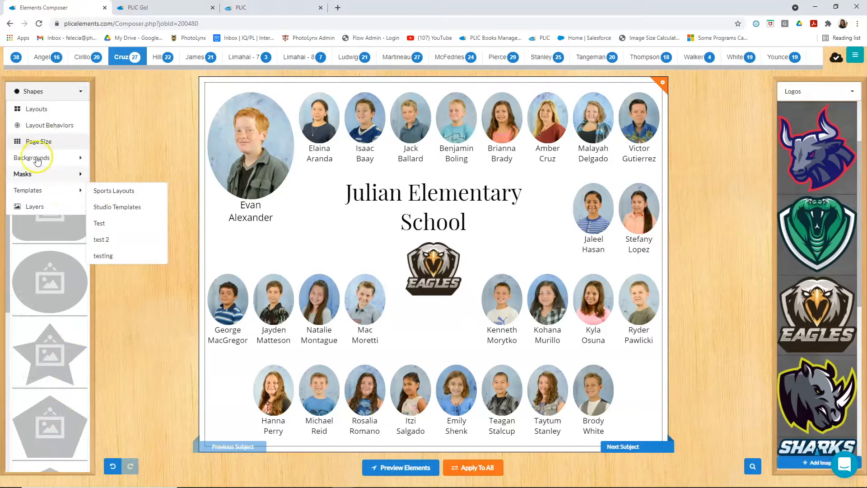
click(159, 147)
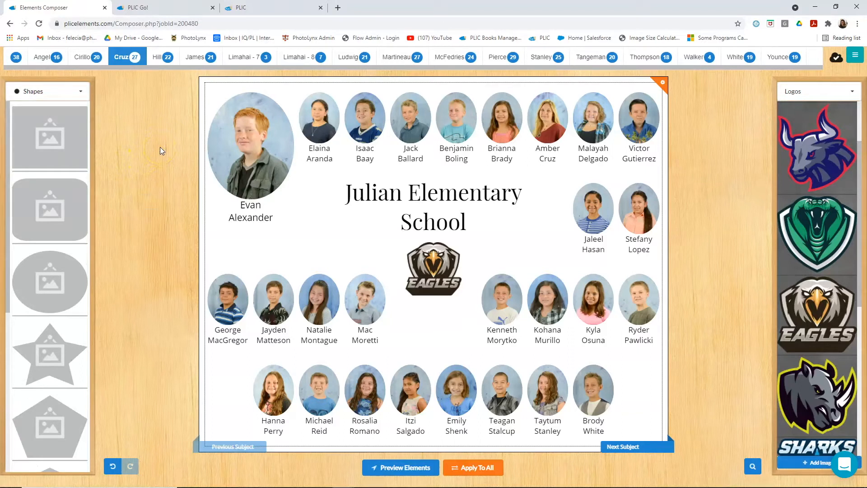
click(663, 83)
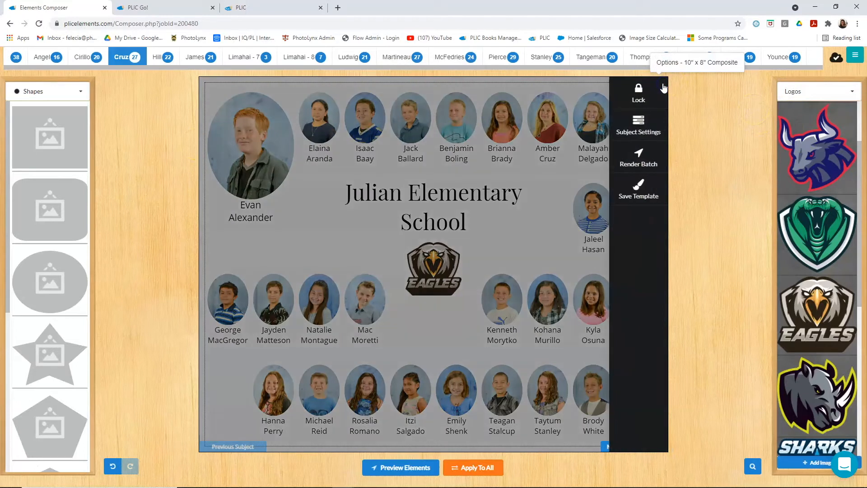
click(637, 189)
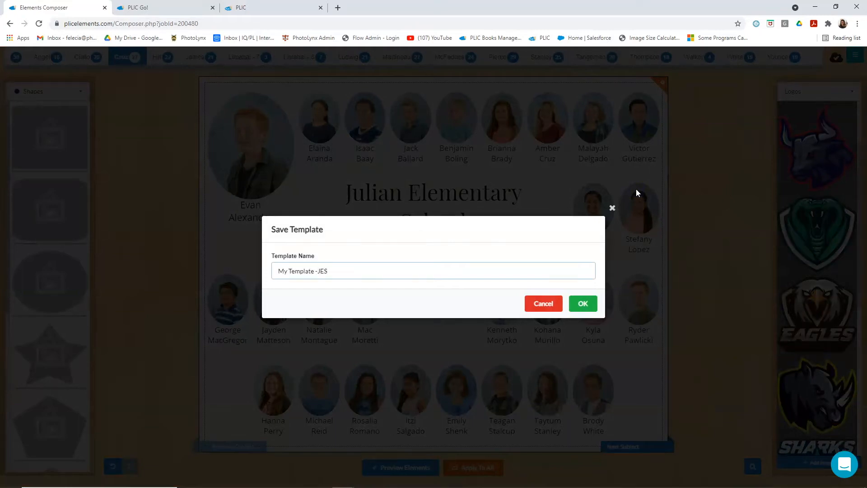
click(585, 305)
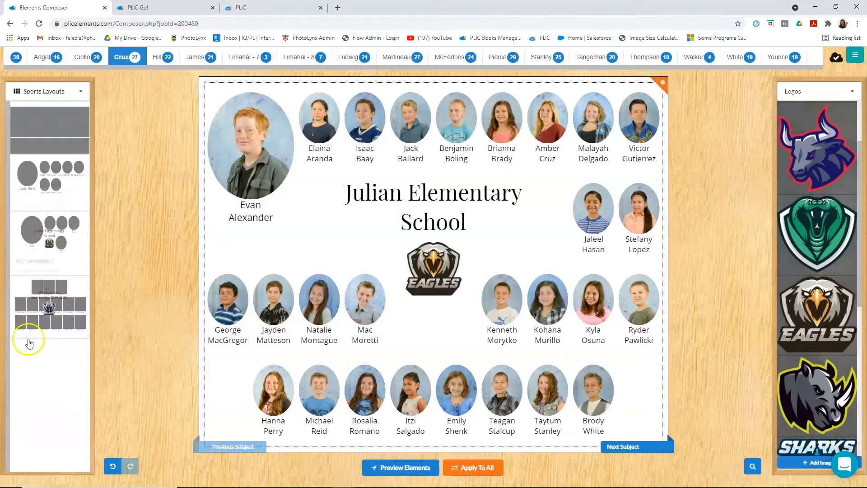
- Look over the saved templates under Sports Layouts, including My Template -JES, and return to the standard layouts
click(71, 224)
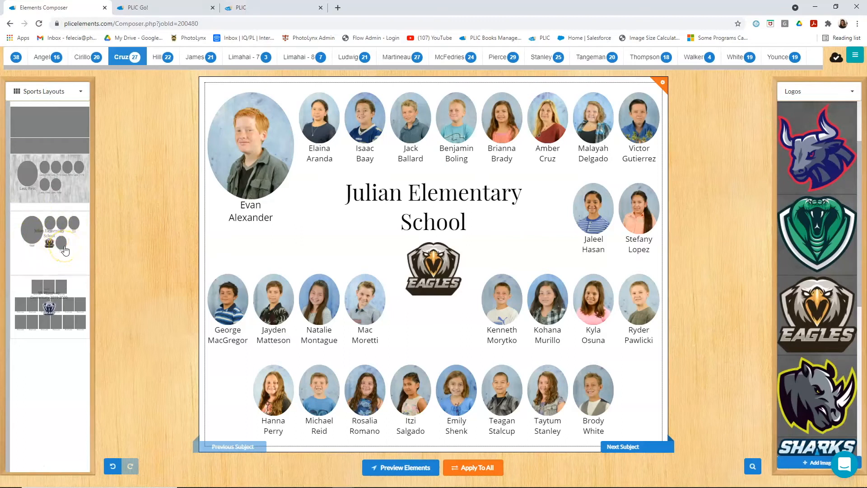
click(69, 125)
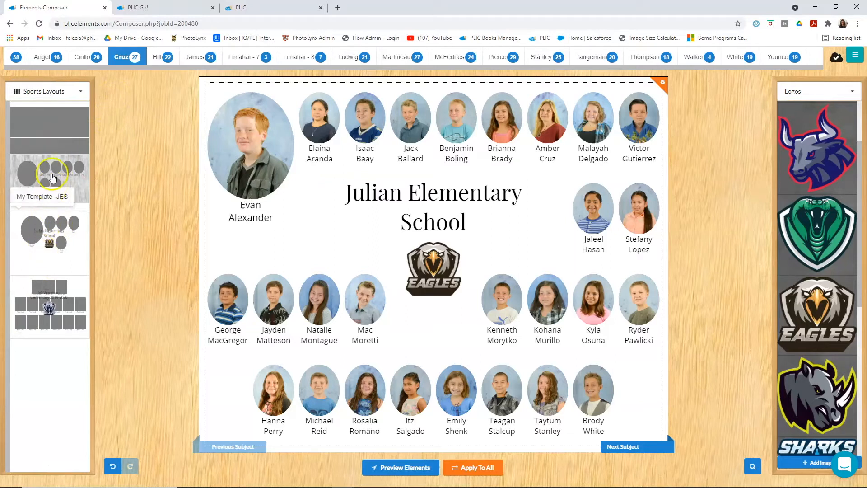
click(80, 92)
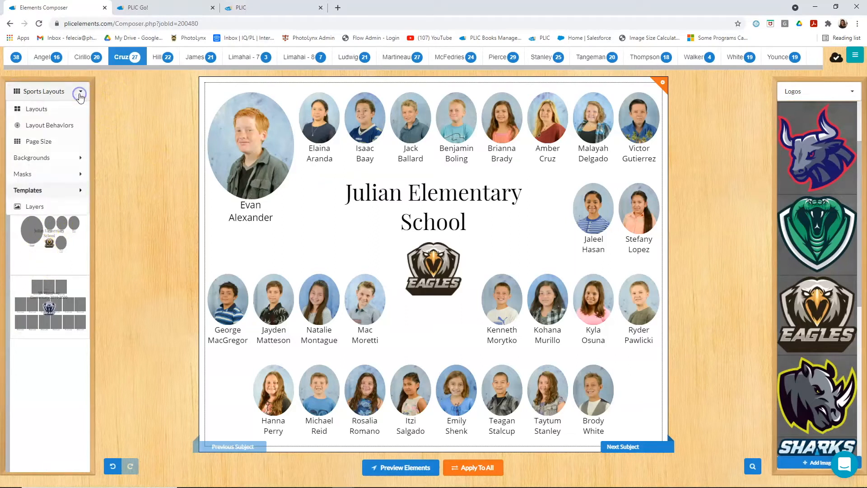
click(38, 110)
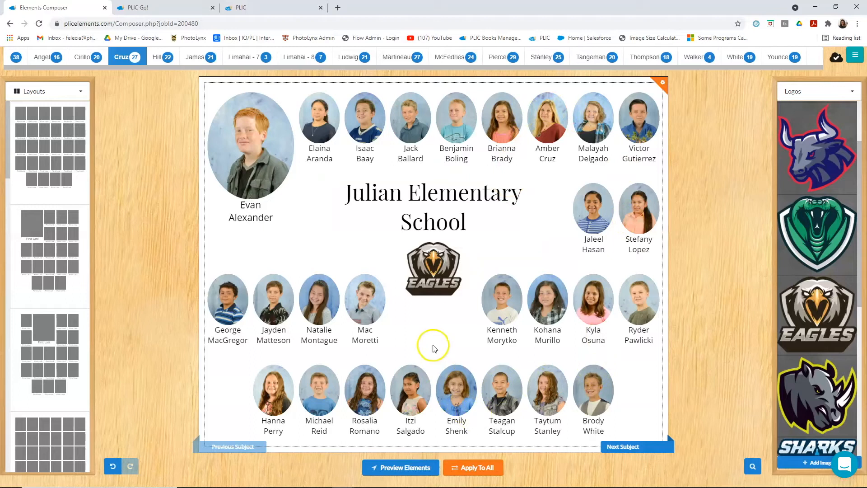
- Apply this page's design to all class pages and check the next two teachers' pages
click(482, 468)
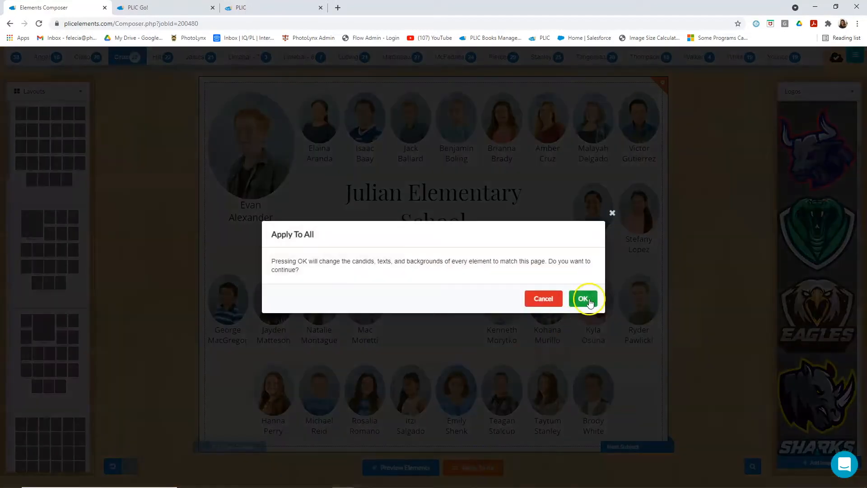
click(589, 299)
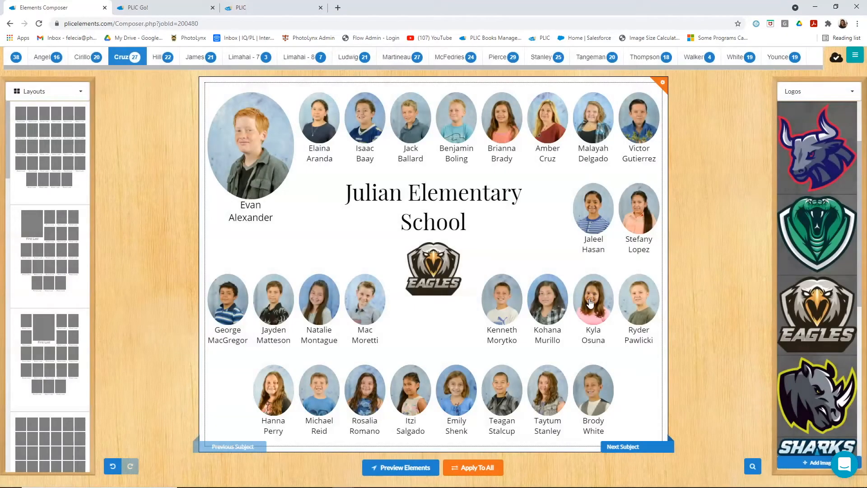
click(166, 59)
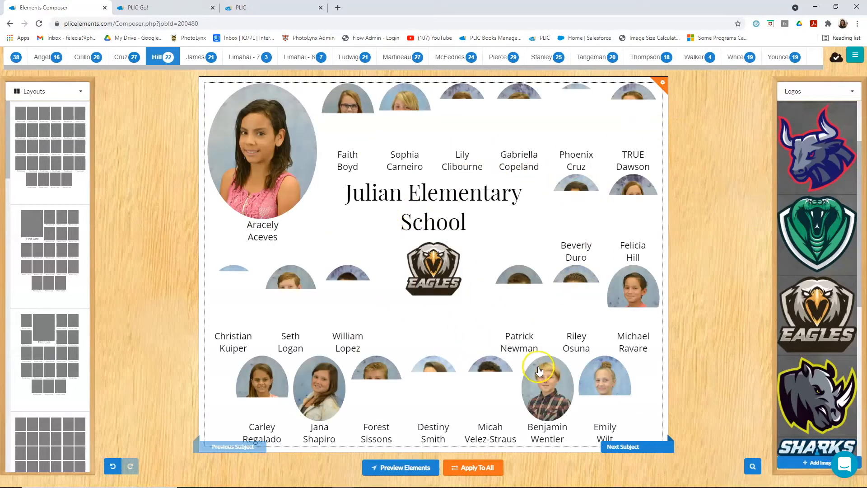
click(213, 60)
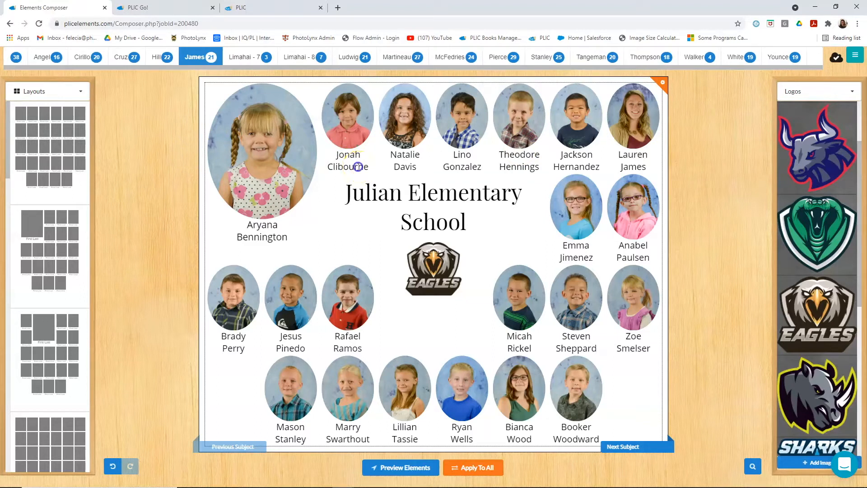
- Correct the first name of the subject directly beside the featured portrait
click(358, 167)
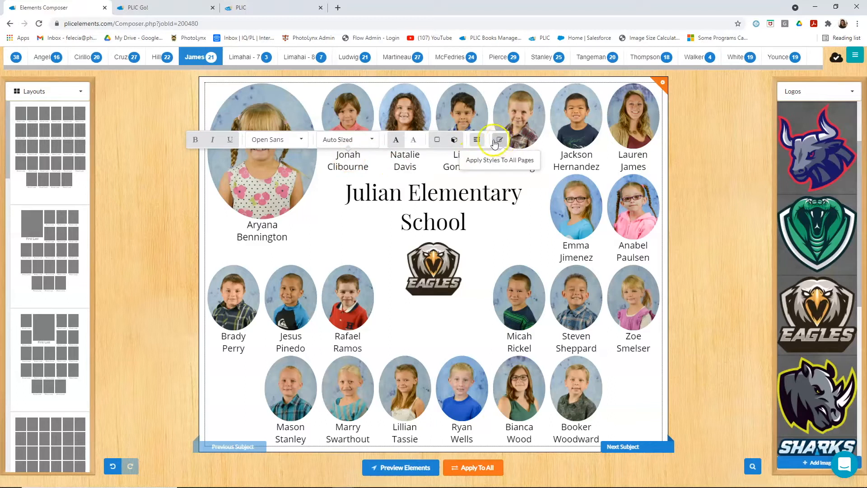
click(478, 141)
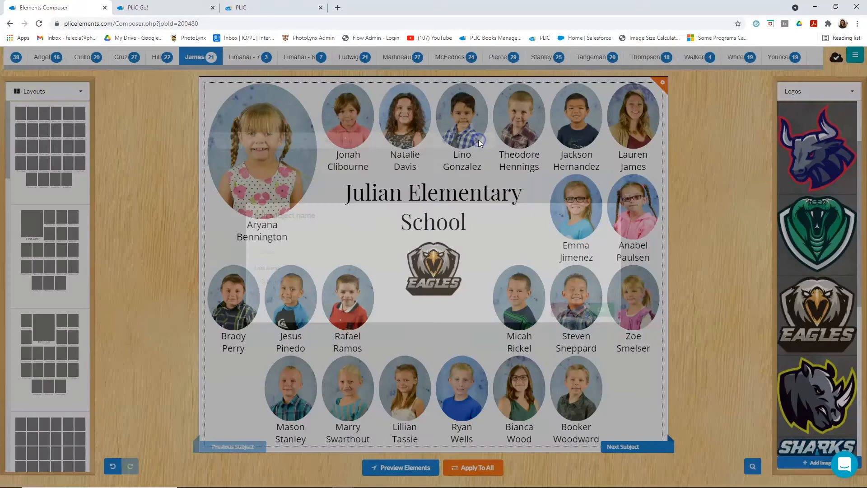
click(275, 249)
click(201, 263)
click(266, 255)
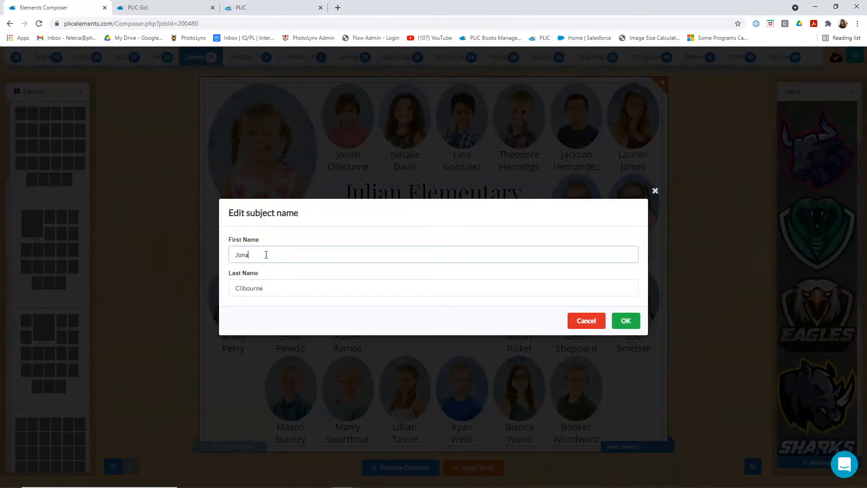
click(625, 321)
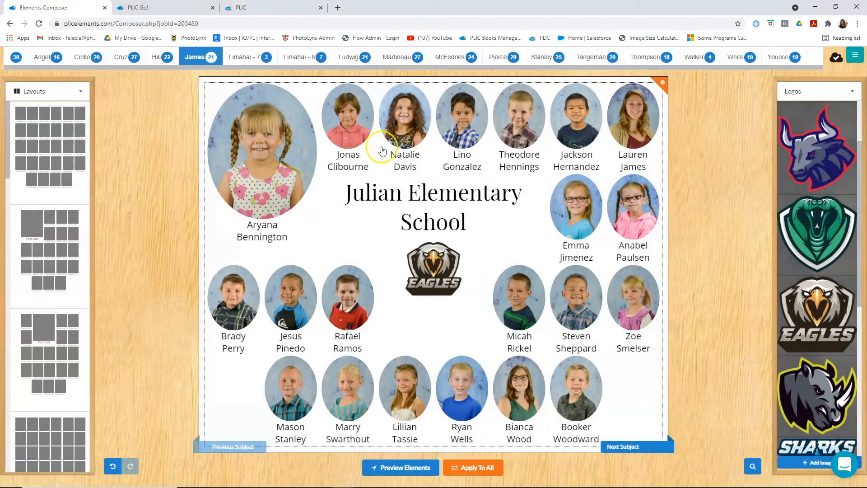
- Page forward through the class's individualized subject pages and return to the first subject
click(632, 449)
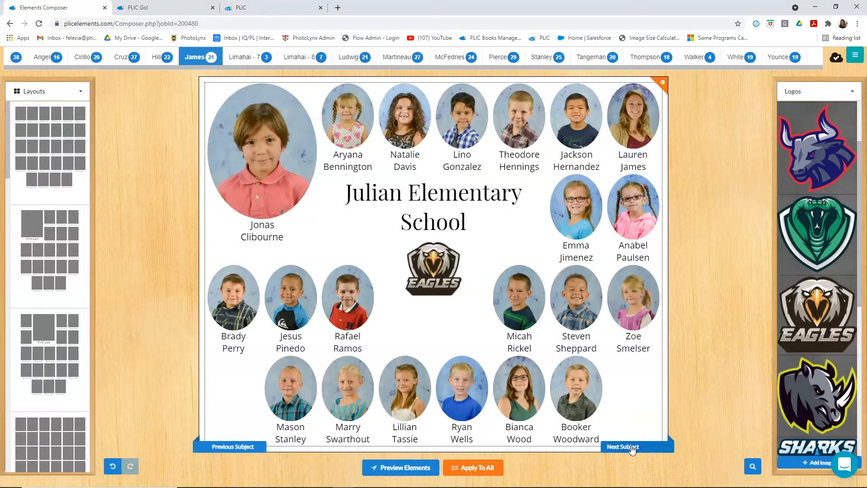
click(632, 449)
double_click(239, 451)
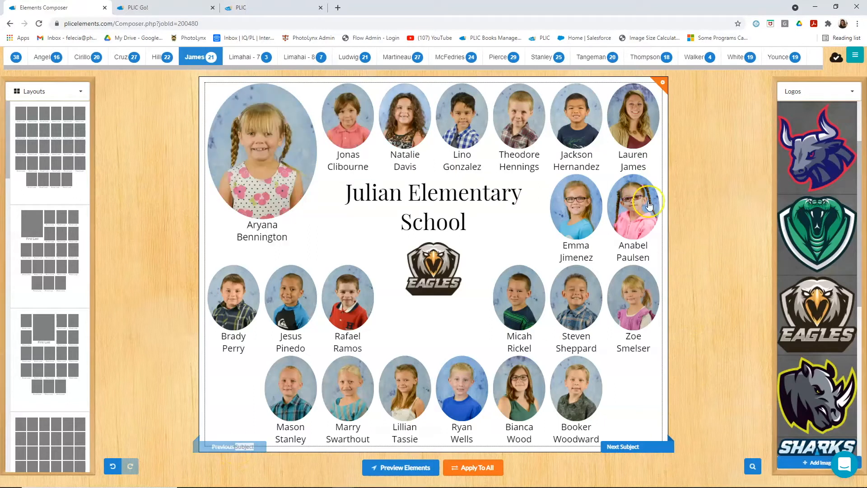
- Go to Subject Management, open the second student's record for editing with its portrait options, and save it
click(853, 58)
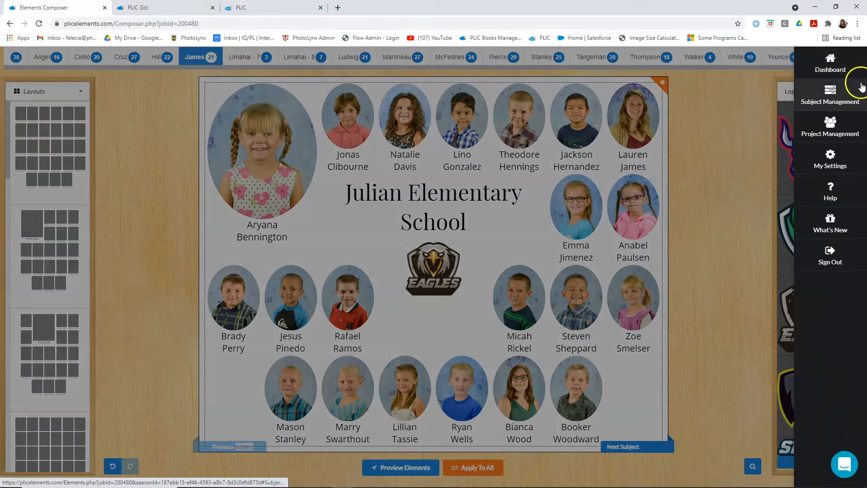
click(832, 96)
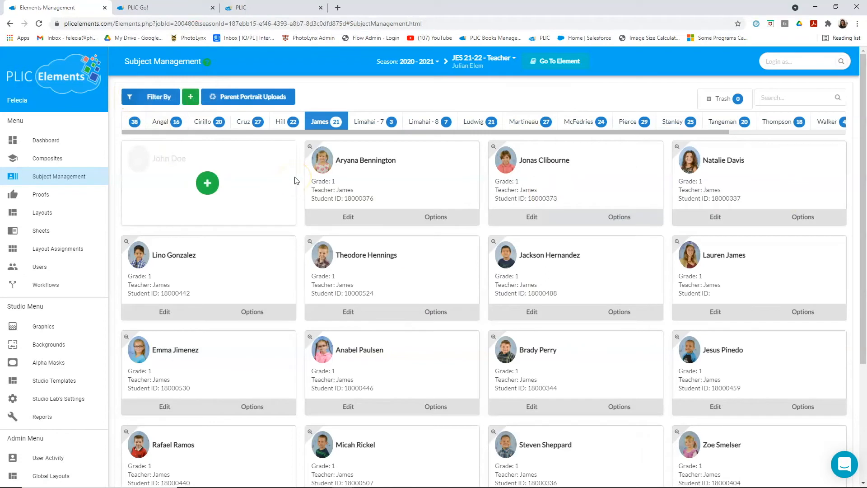
click(149, 98)
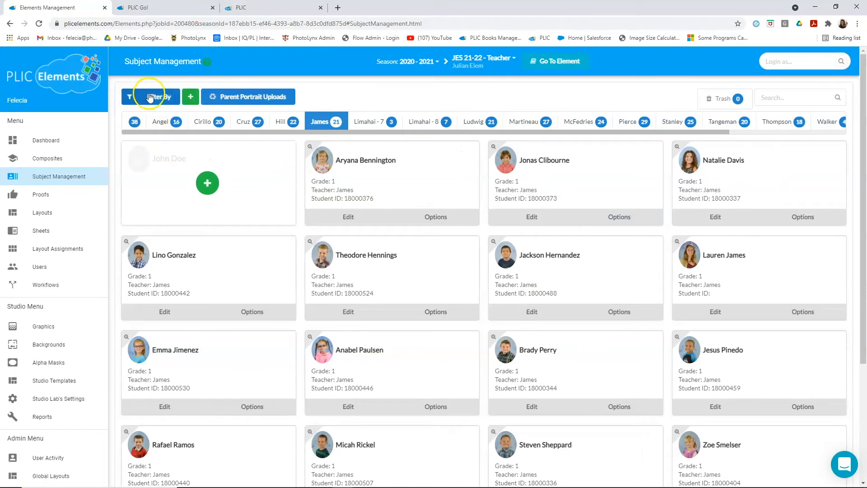
click(532, 218)
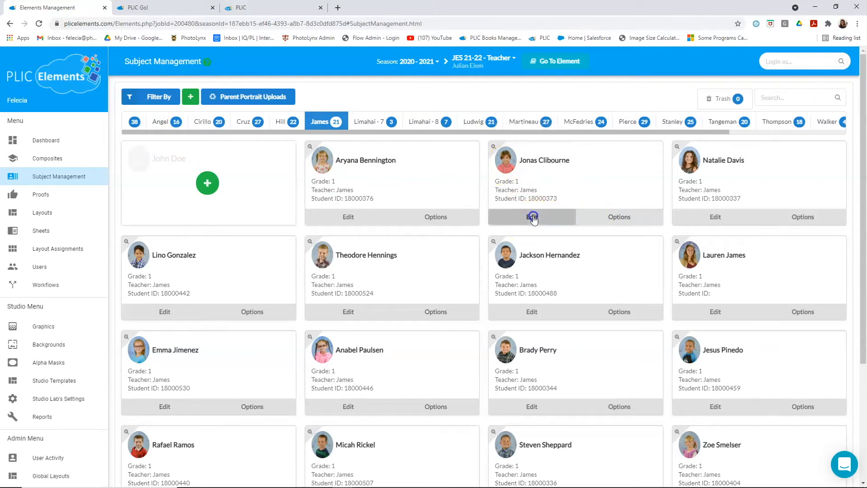
click(535, 161)
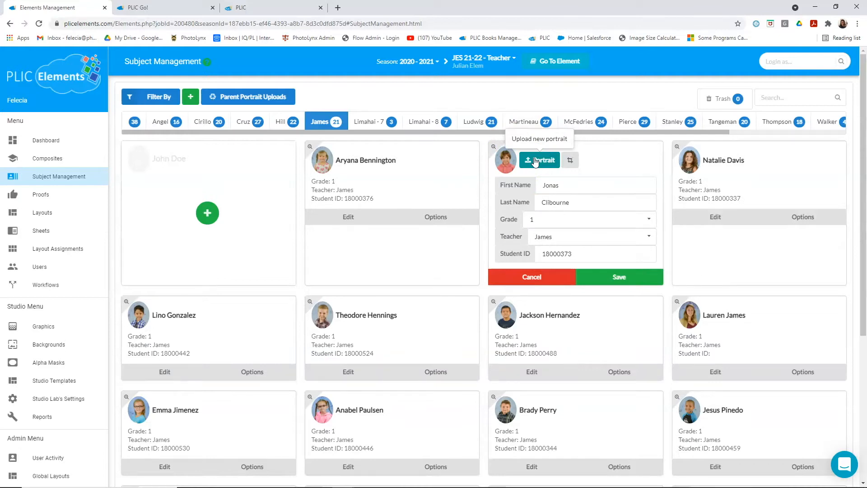
click(571, 161)
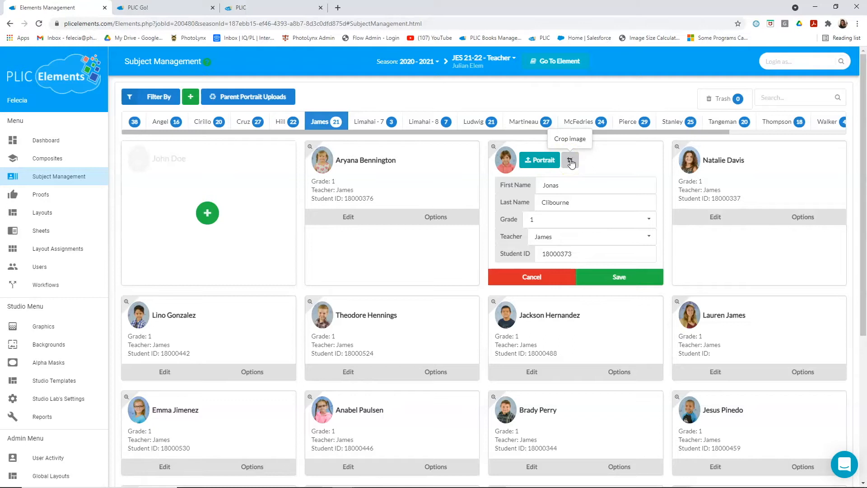
click(625, 281)
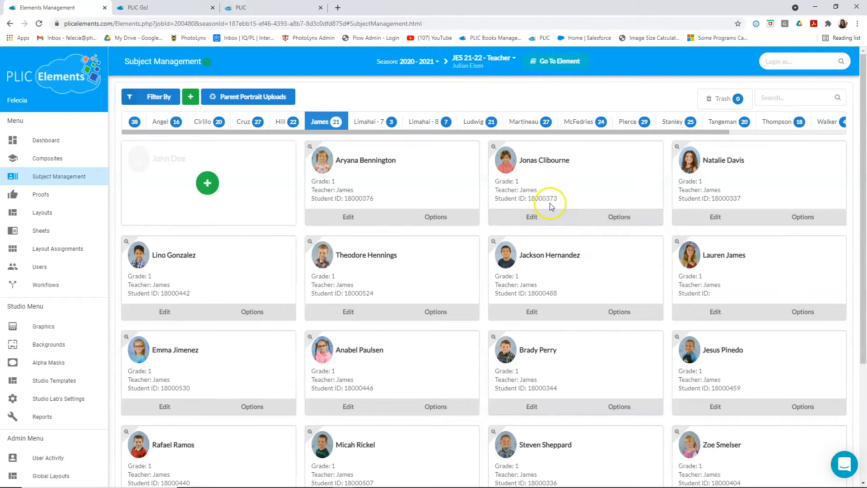
- Try to move or copy the second student into another teacher's class, and dismiss the choice
click(509, 164)
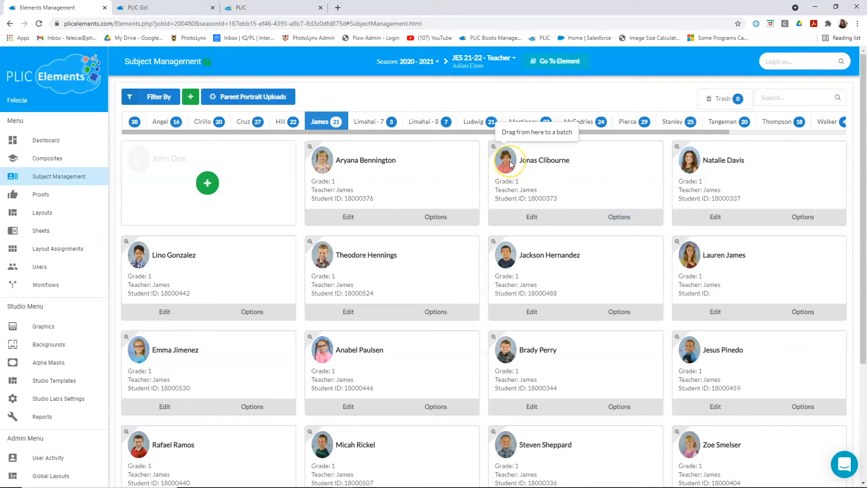
drag(510, 165, 258, 127)
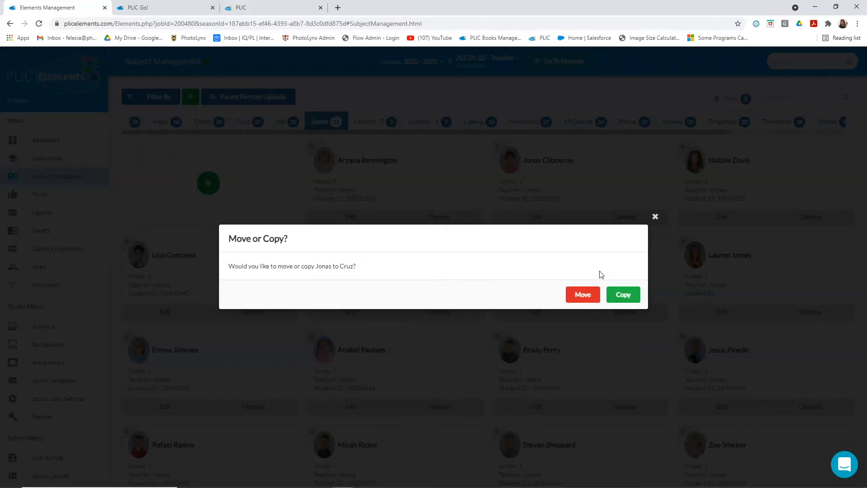
click(614, 299)
click(656, 217)
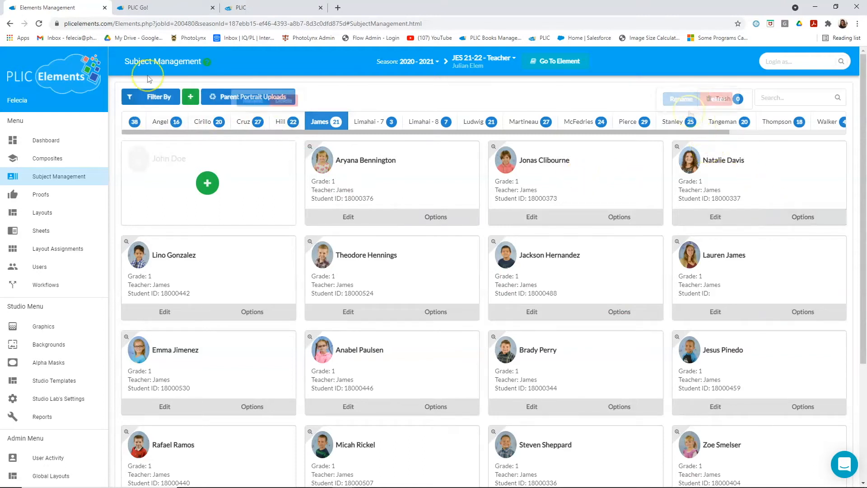
- Look over the grouping options for subjects, from Default to Custom filter, and the option for creating a new batch
click(137, 98)
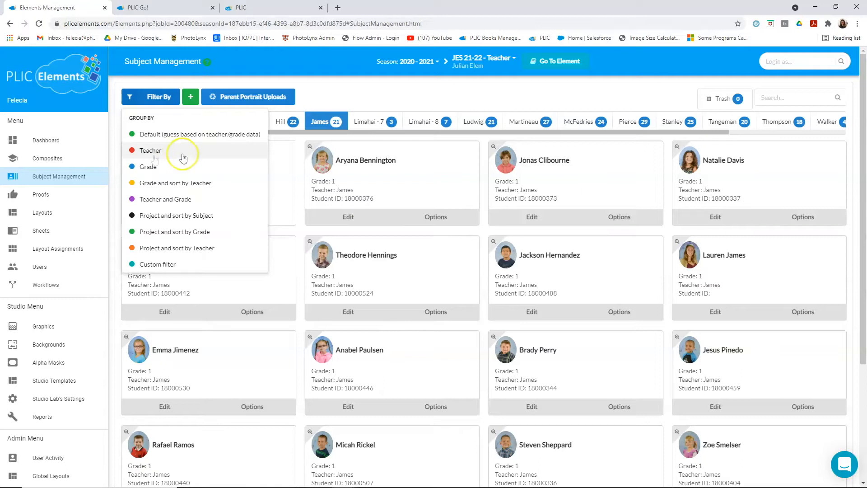
click(168, 172)
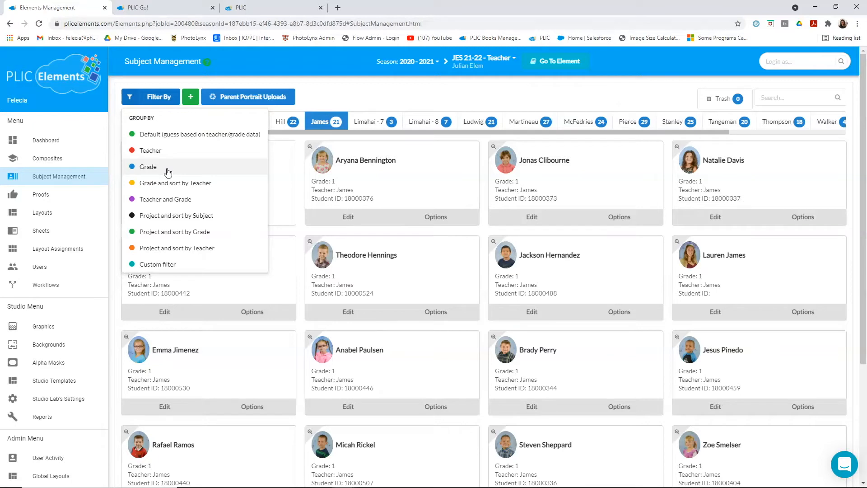
click(149, 268)
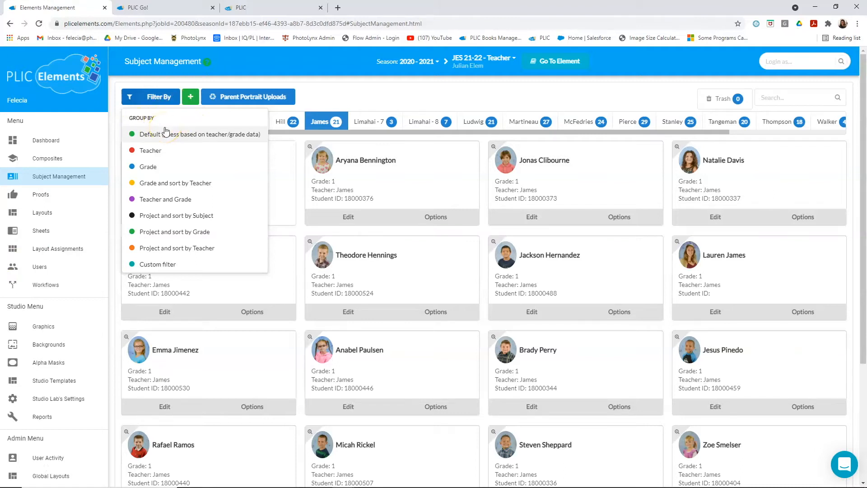
click(238, 138)
click(148, 156)
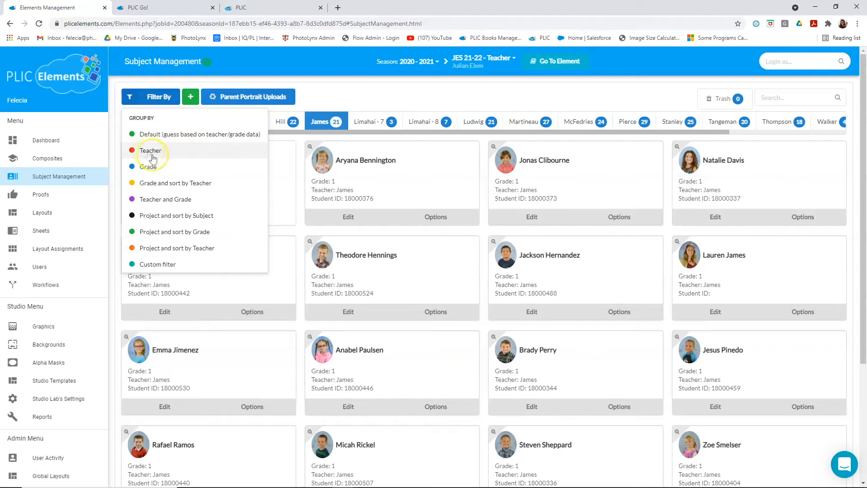
click(159, 158)
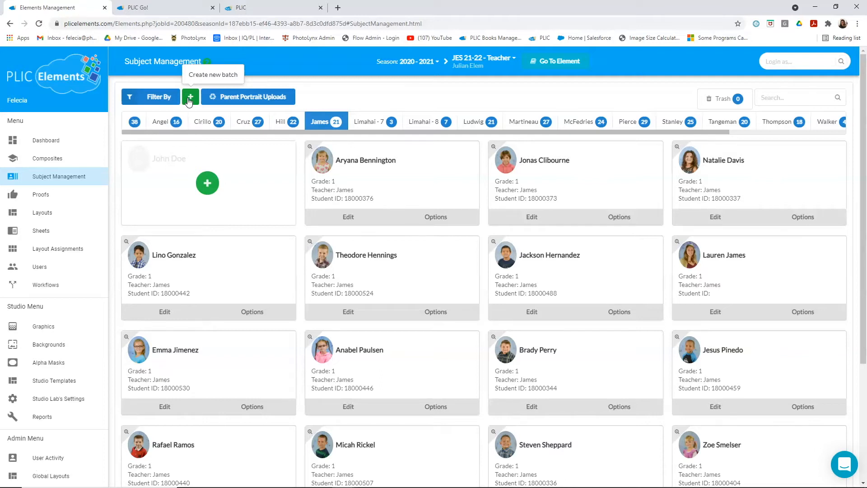
click(190, 98)
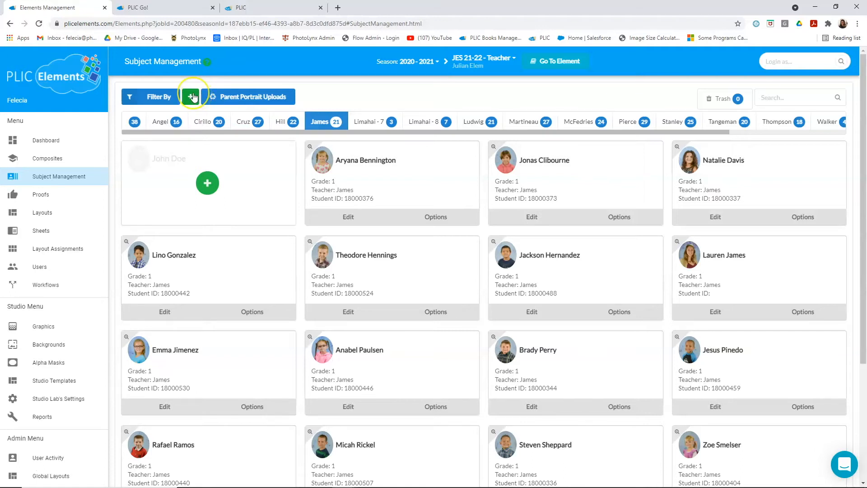
click(190, 103)
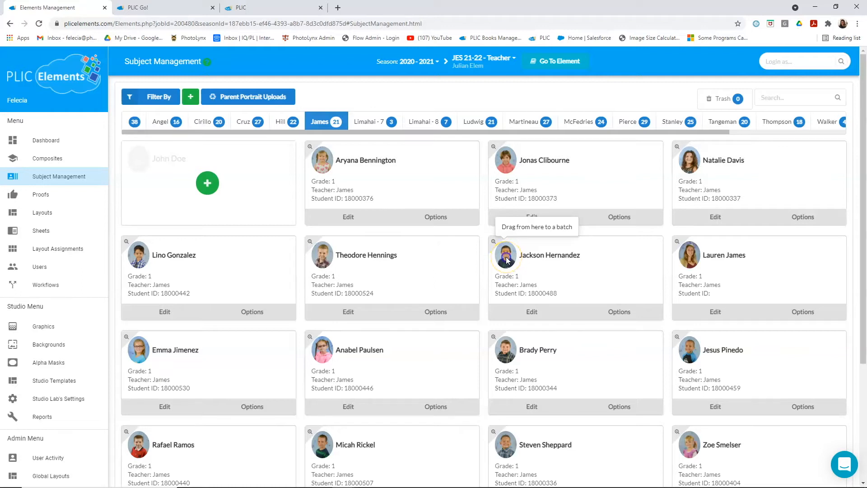
- Remove the student listed just before the teacher from the class and open the Trash
drag(519, 255, 720, 95)
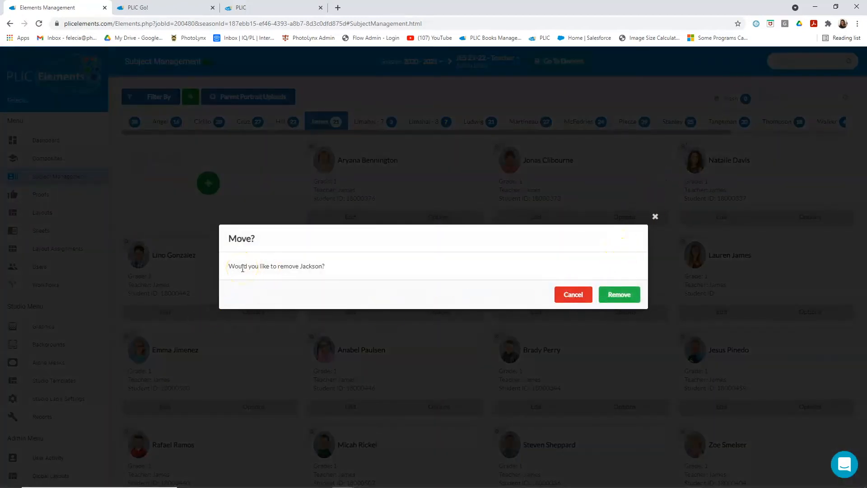
click(628, 295)
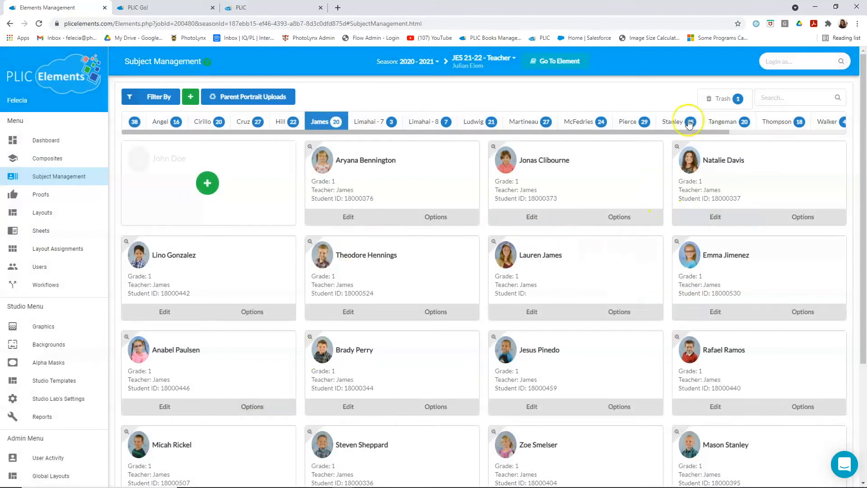
click(720, 99)
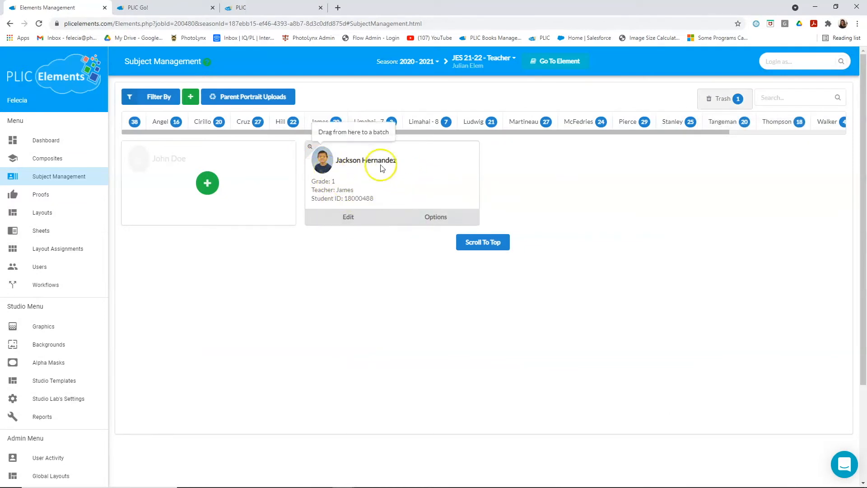
click(791, 102)
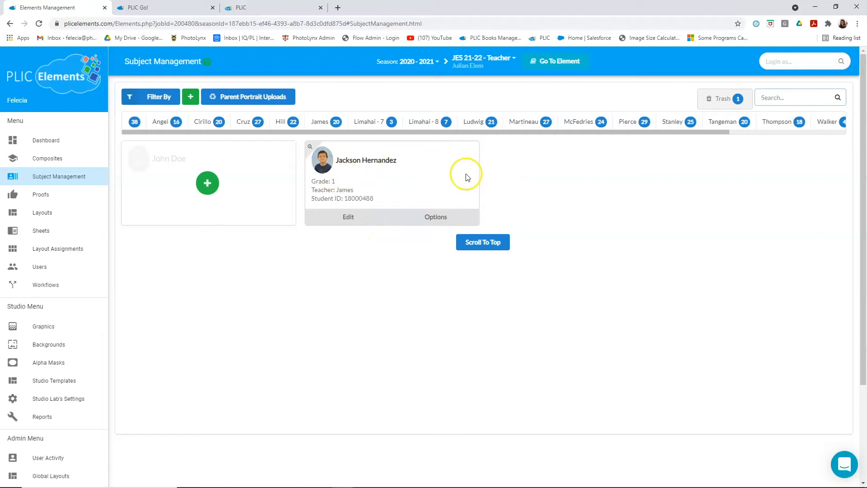
- Move the removed student from the Trash back into the original class
drag(323, 160, 319, 130)
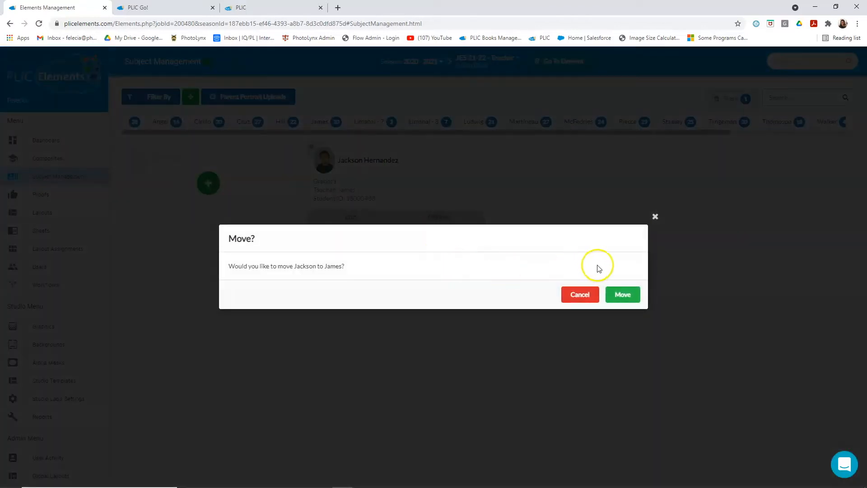
click(630, 295)
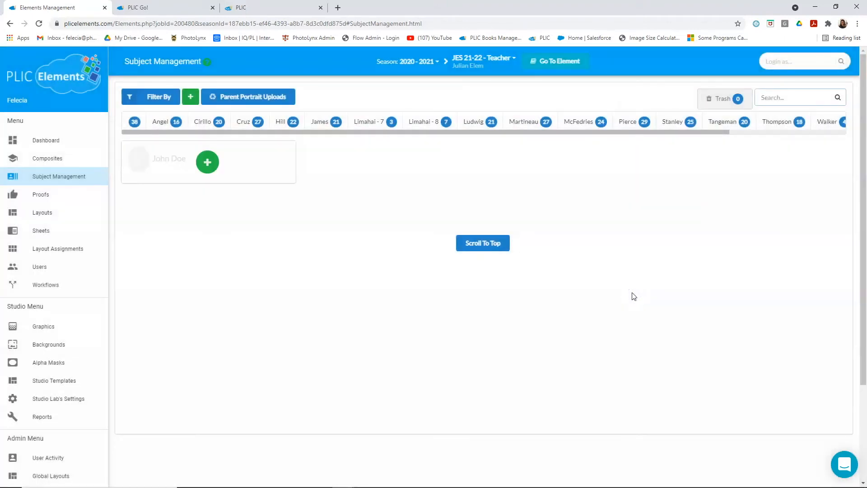
drag(642, 136, 813, 130)
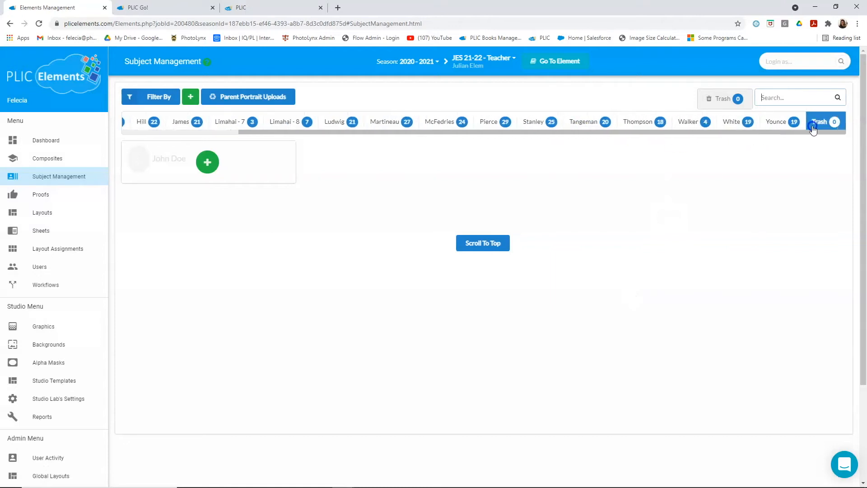
- Open the project's proofs and start a new proof
click(49, 195)
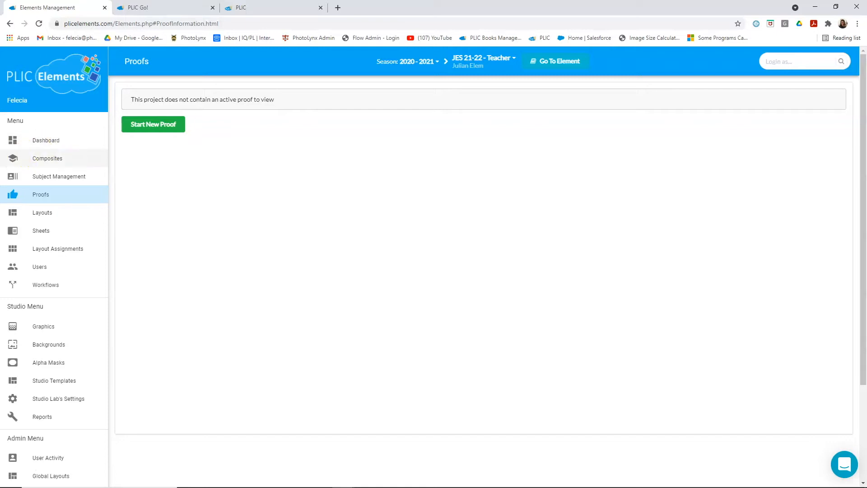
click(47, 159)
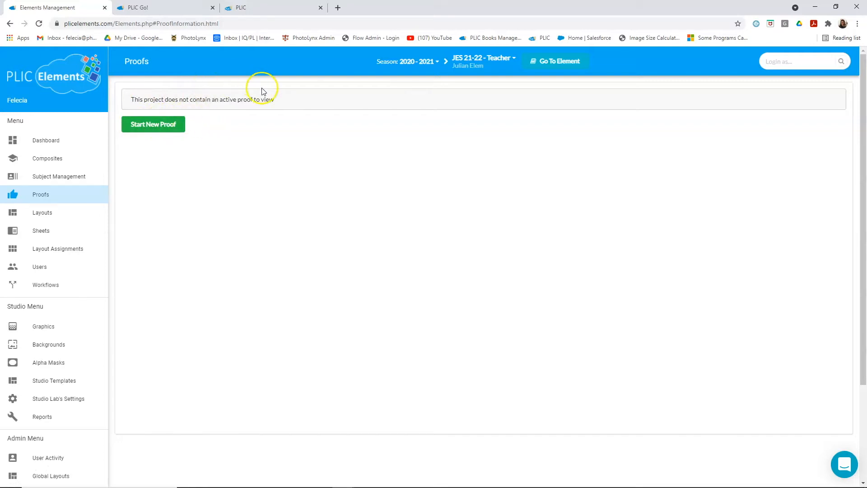
click(136, 123)
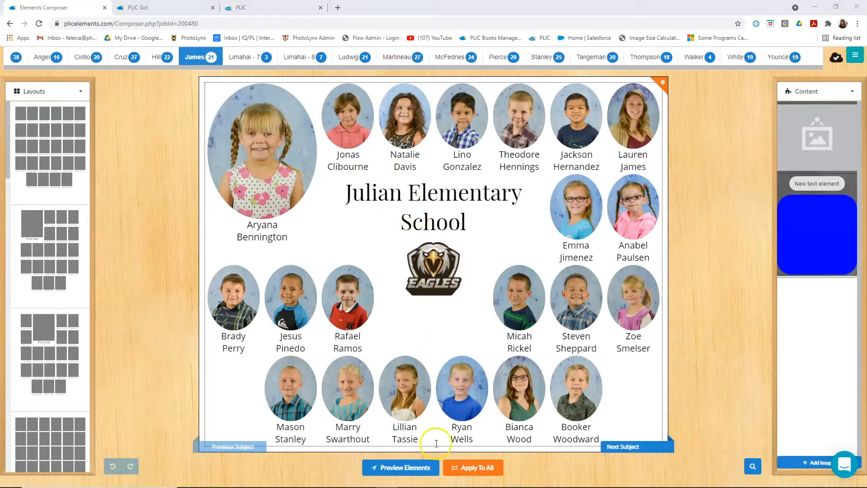
- Render the composites for all class batches, look through the rendered pages, and close them
click(398, 472)
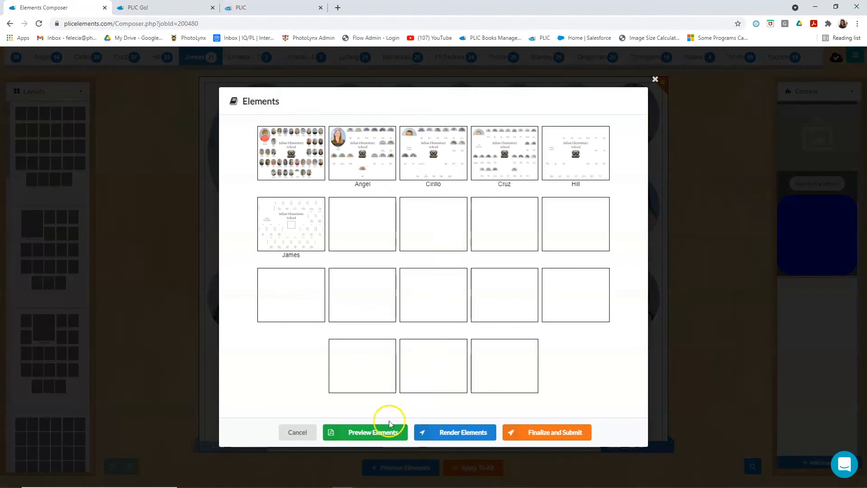
click(465, 437)
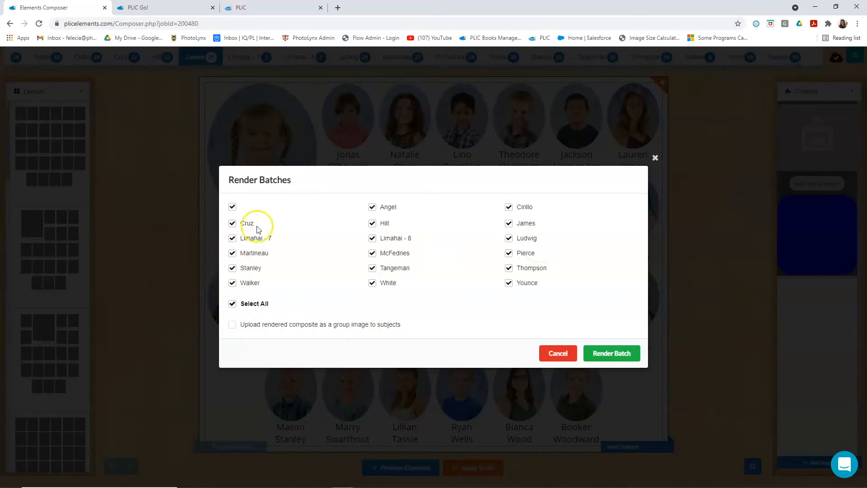
click(626, 353)
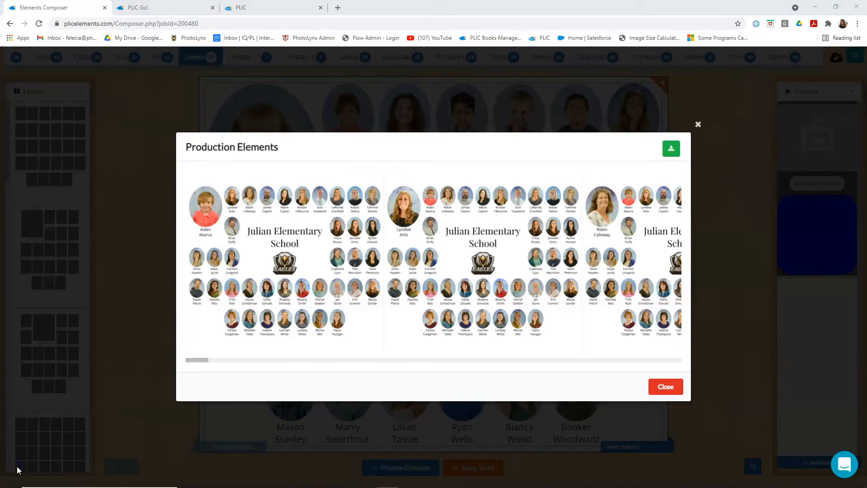
drag(206, 361, 239, 360)
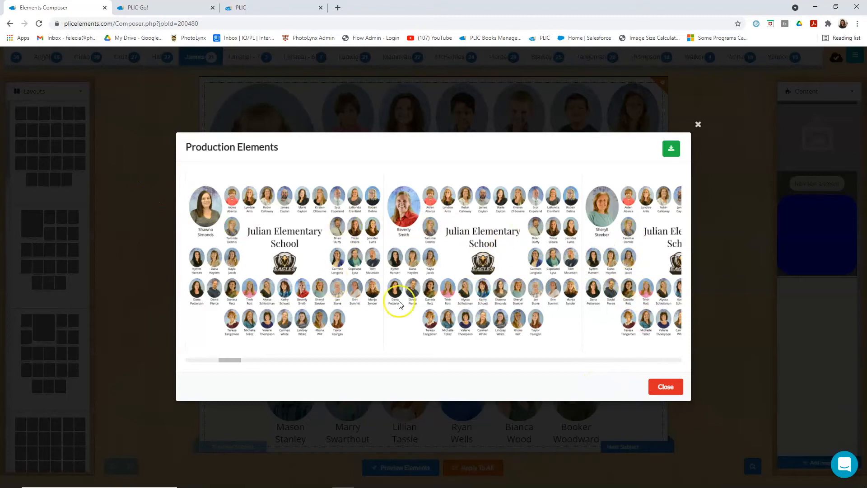
click(666, 387)
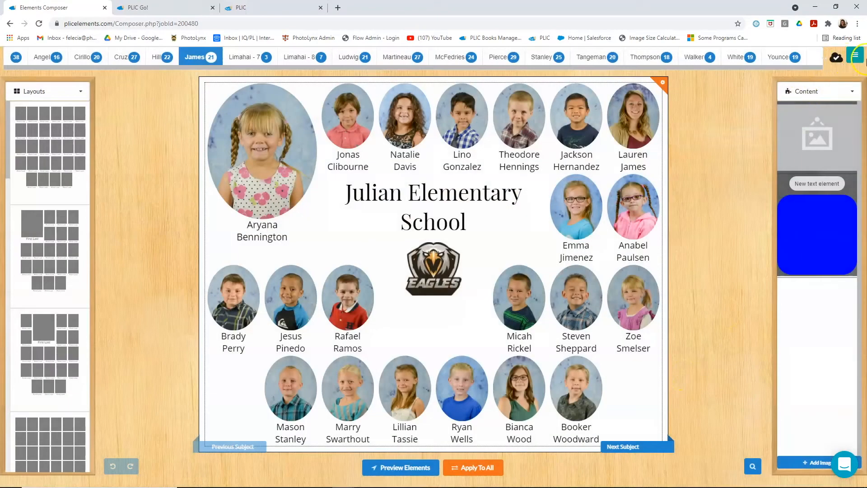
- Leave the composer, open the proofs section, and select the JES 21-22 - Teacher project
click(855, 55)
click(853, 71)
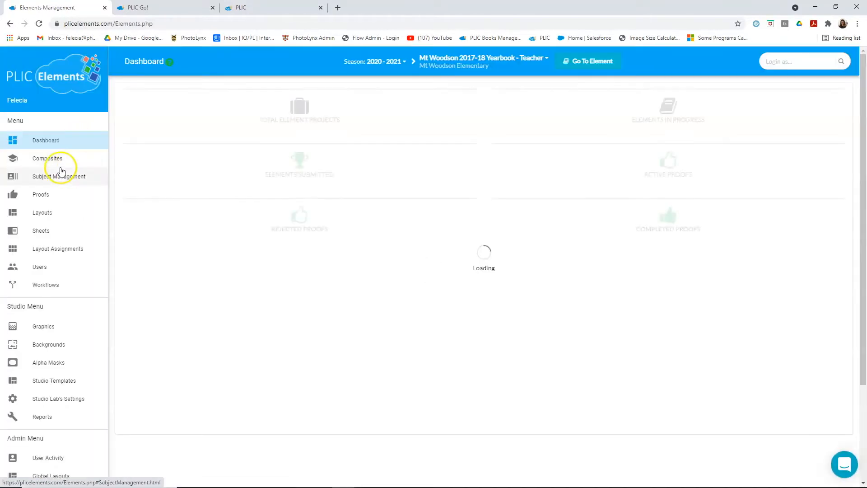
click(55, 197)
click(56, 197)
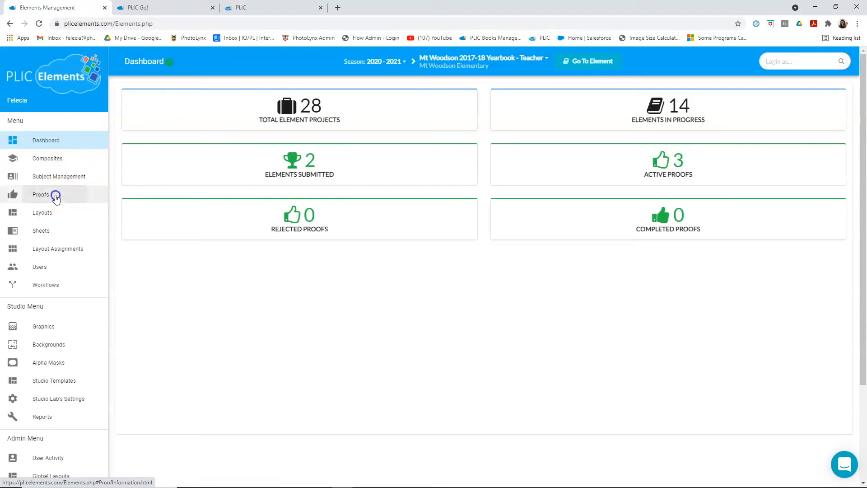
click(447, 58)
scroll(450, 110, down, 5)
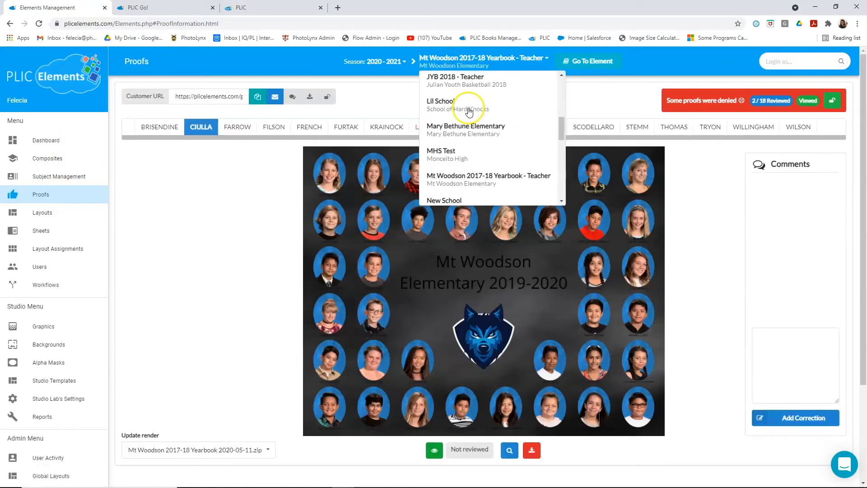
scroll(477, 128, down, 4)
scroll(478, 128, down, 1)
scroll(478, 131, up, 8)
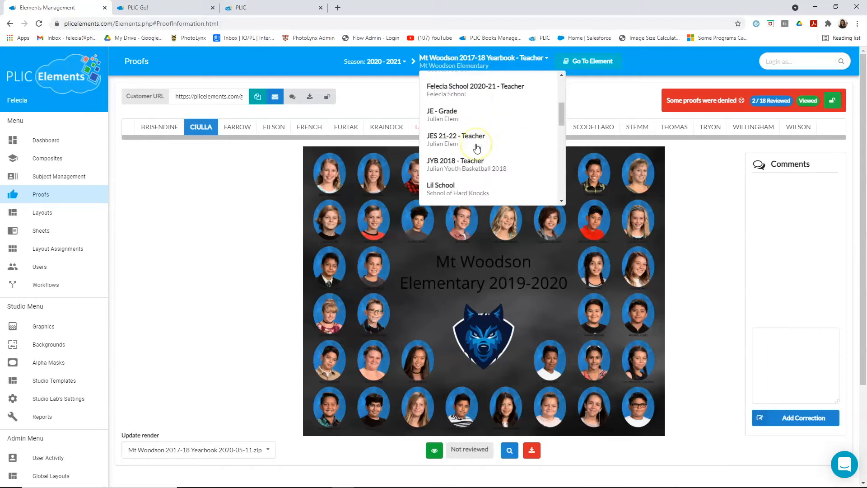
scroll(476, 146, down, 3)
scroll(476, 149, up, 1)
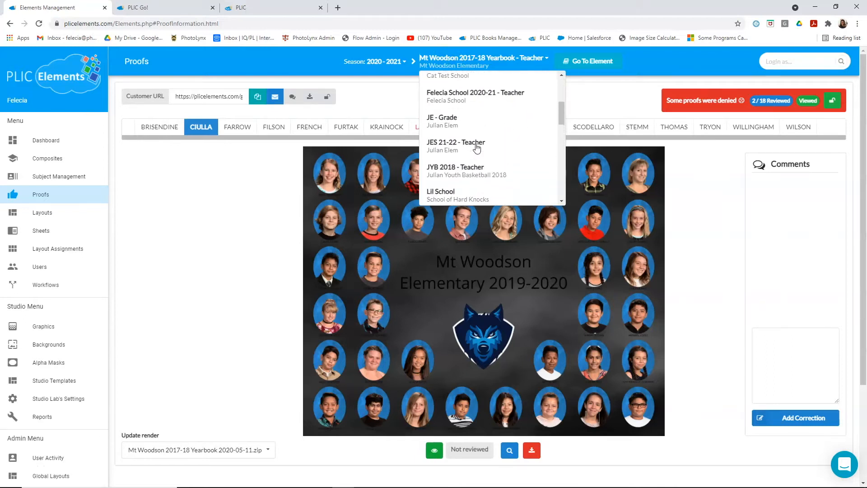
click(475, 147)
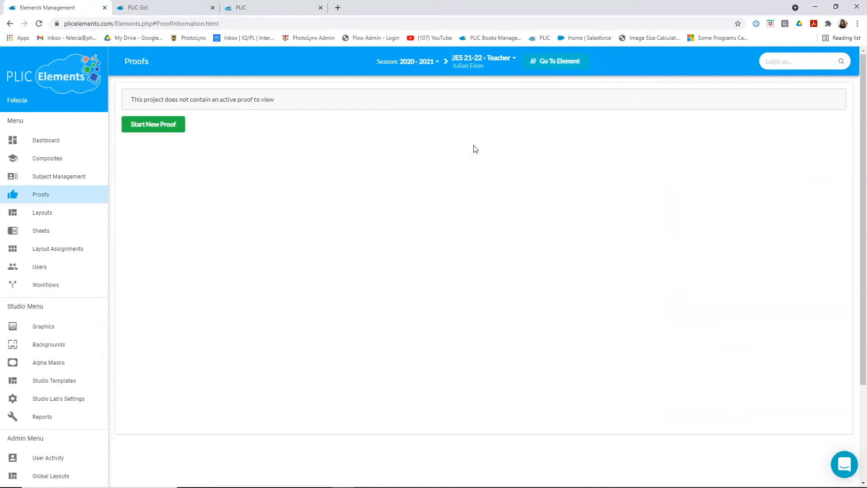
- Create a new proof that pulls its renders from JES 21-22 18 batches 2021-08-10.pdf
click(142, 131)
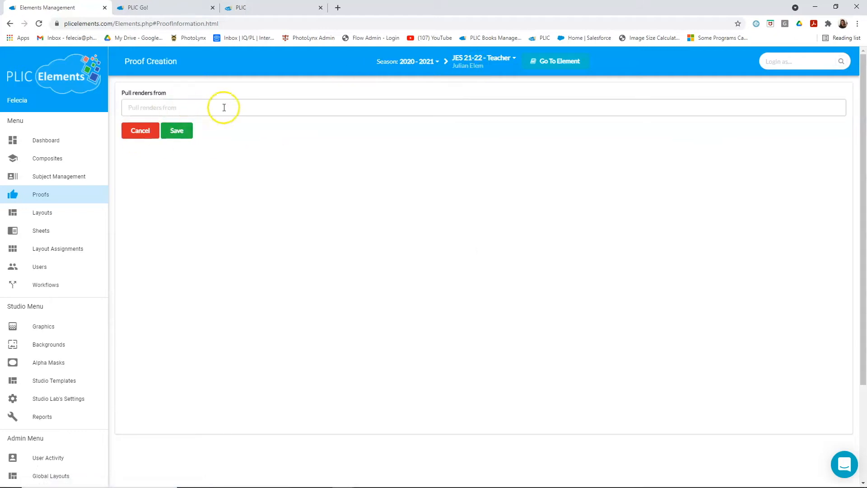
click(274, 111)
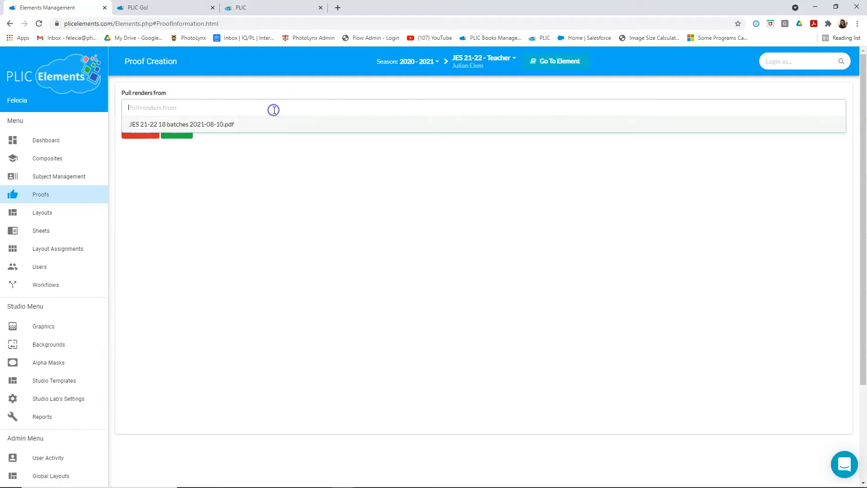
click(221, 128)
click(222, 127)
click(177, 137)
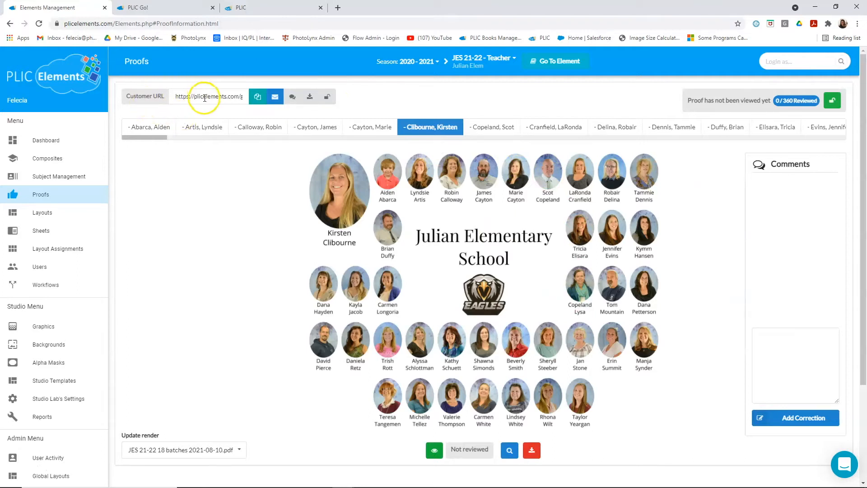
- Hide the displayed proof page from the customer and make it viewable again
click(232, 96)
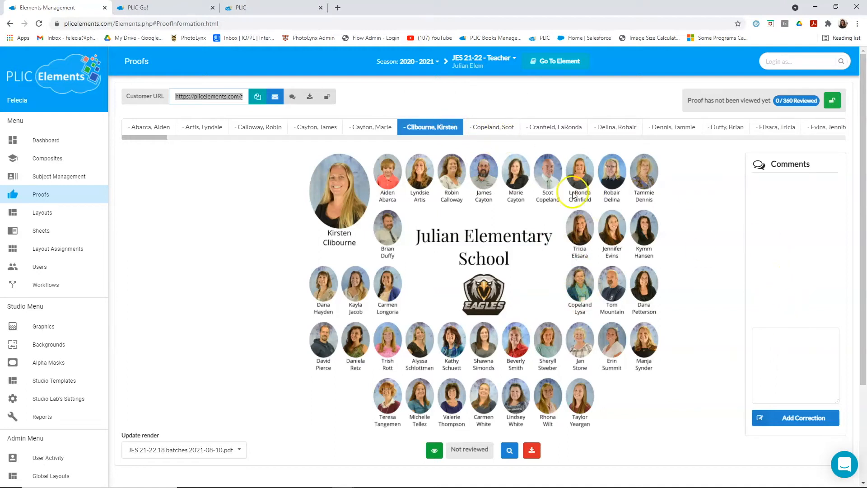
click(781, 340)
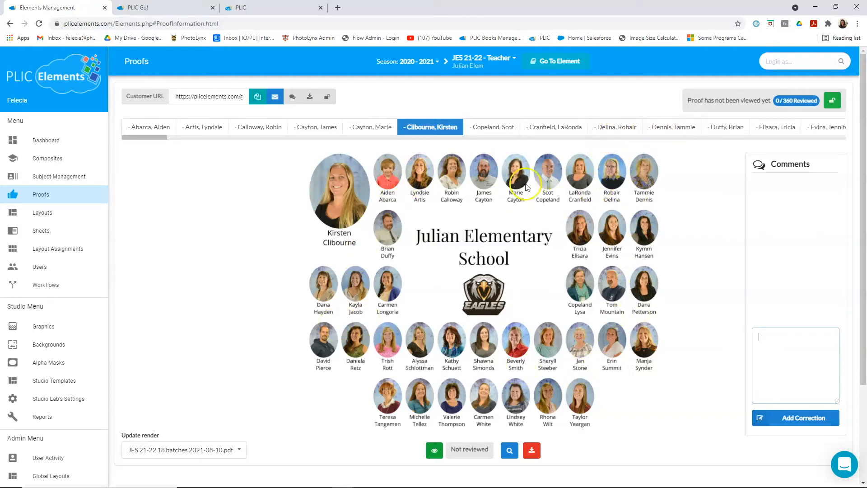
click(435, 452)
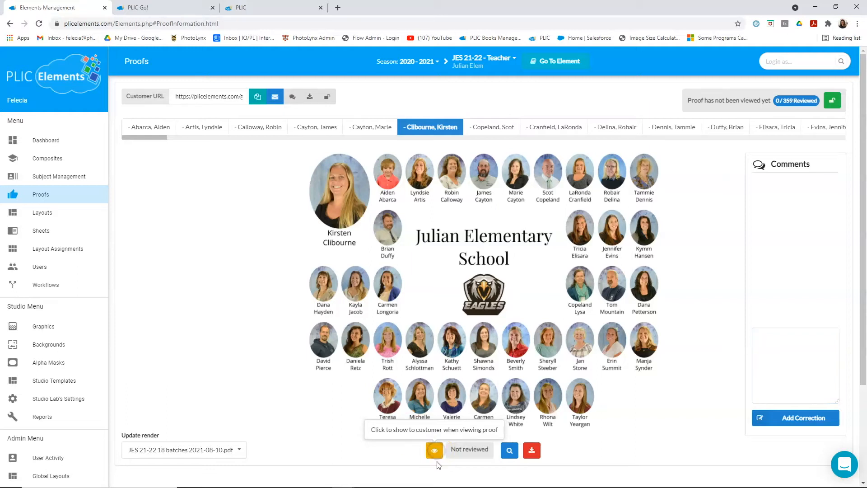
click(437, 453)
click(437, 452)
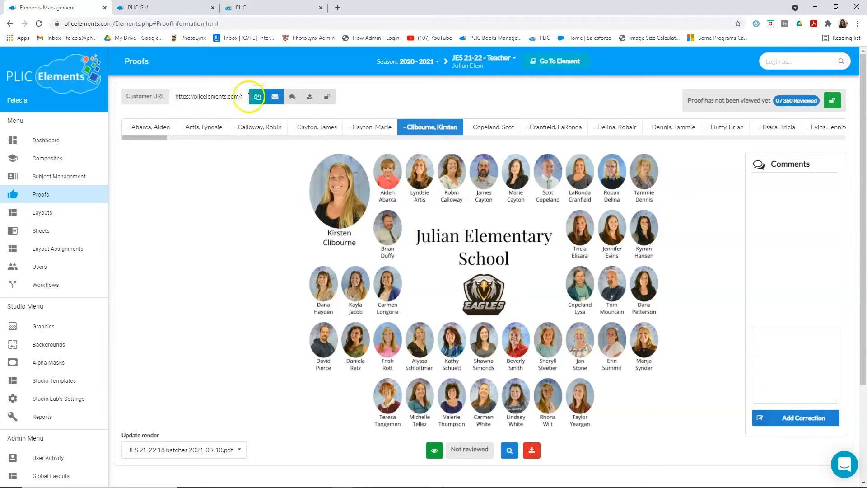
- Copy the proof's customer URL and open it in a new incognito window
triple_click(218, 97)
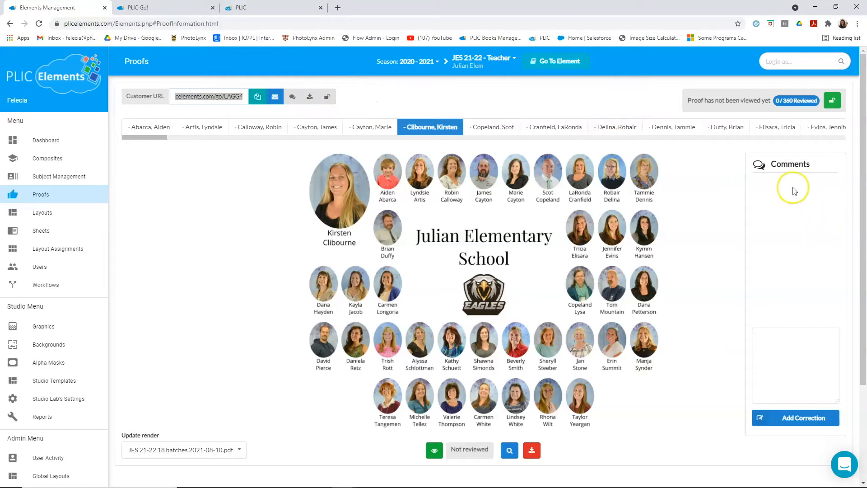
click(773, 361)
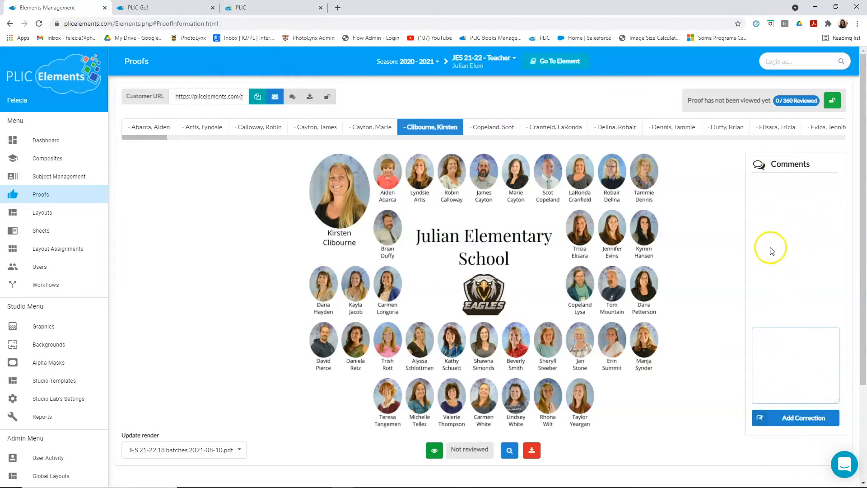
click(231, 96)
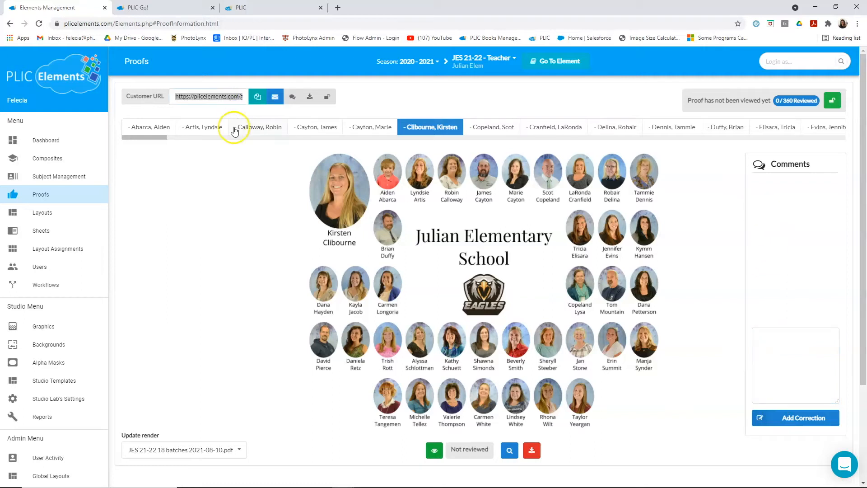
click(857, 24)
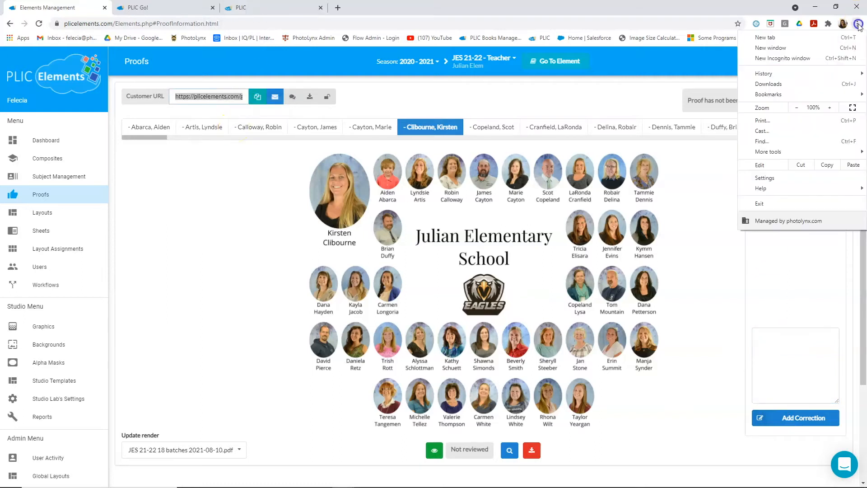
click(803, 58)
key(Return)
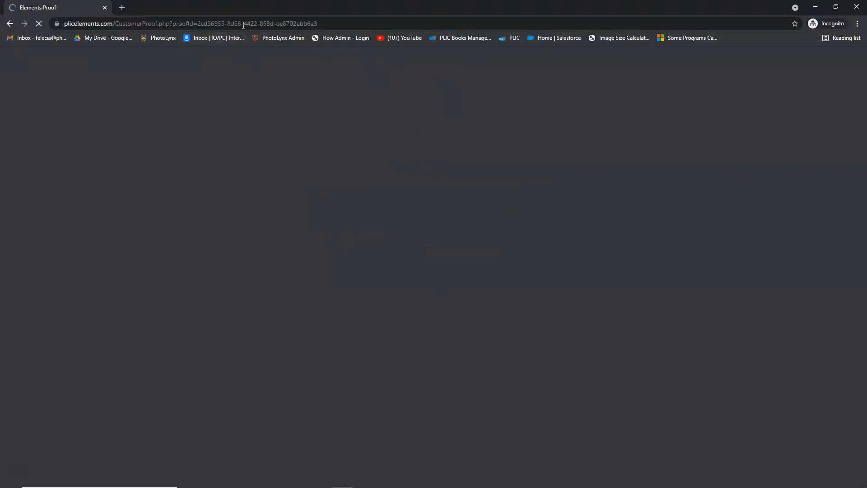
click(389, 267)
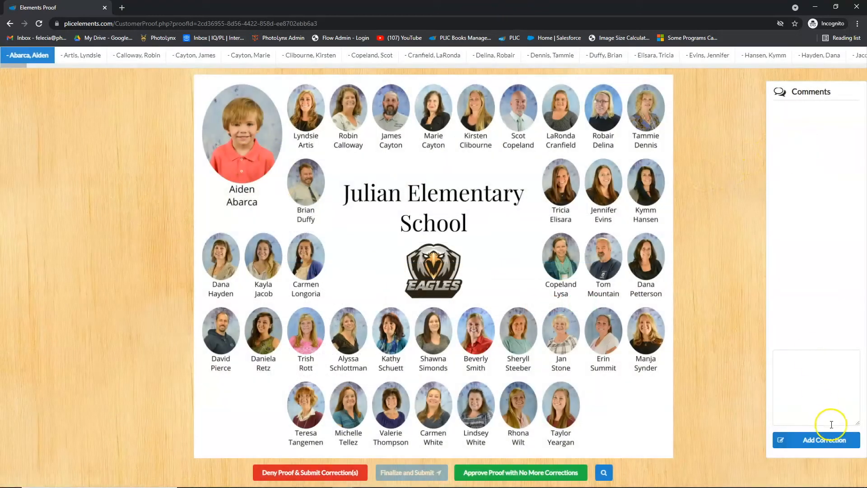
- Add a correction to the first proof page requesting the full first name for a staff member, and deny the page with that correction
click(815, 369)
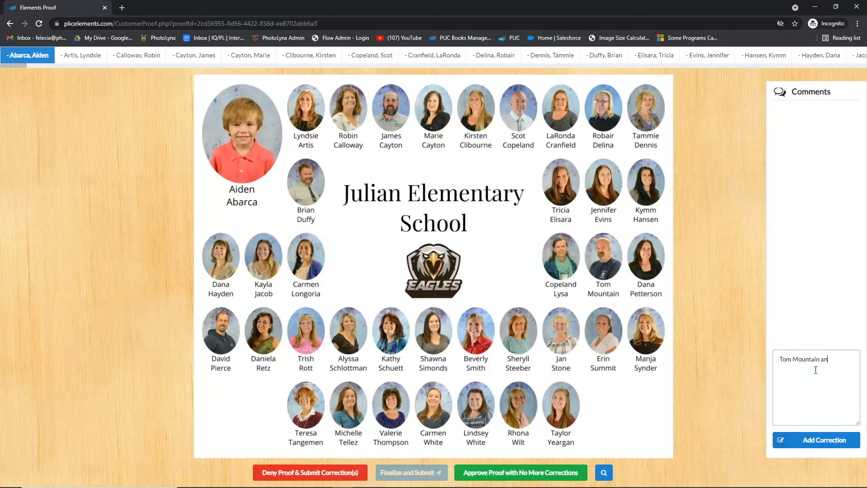
click(823, 440)
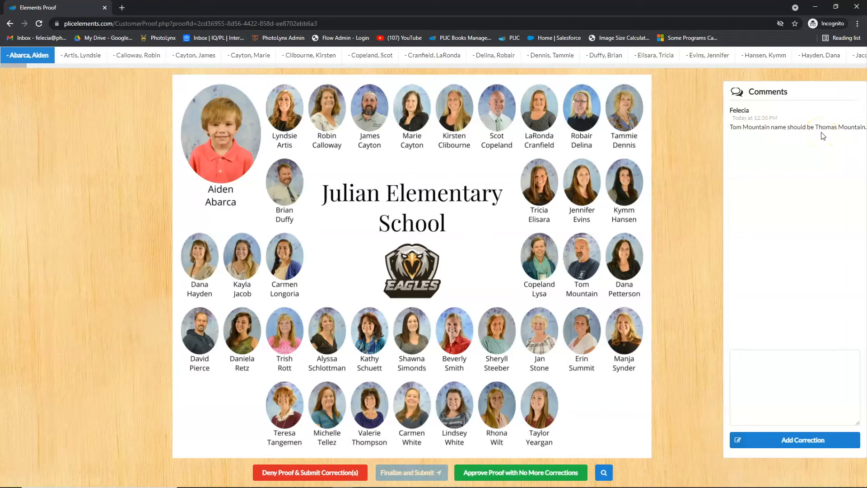
click(322, 474)
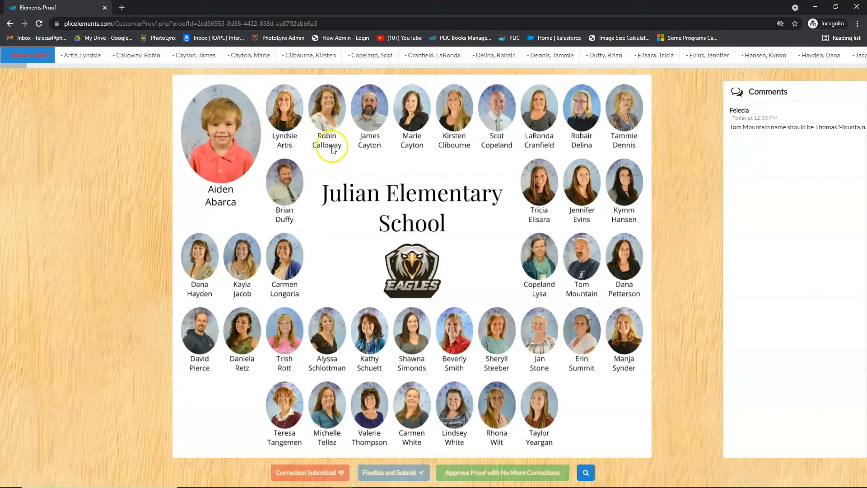
- Open the eighth page of the customer proof and approve it with no more corrections
click(438, 60)
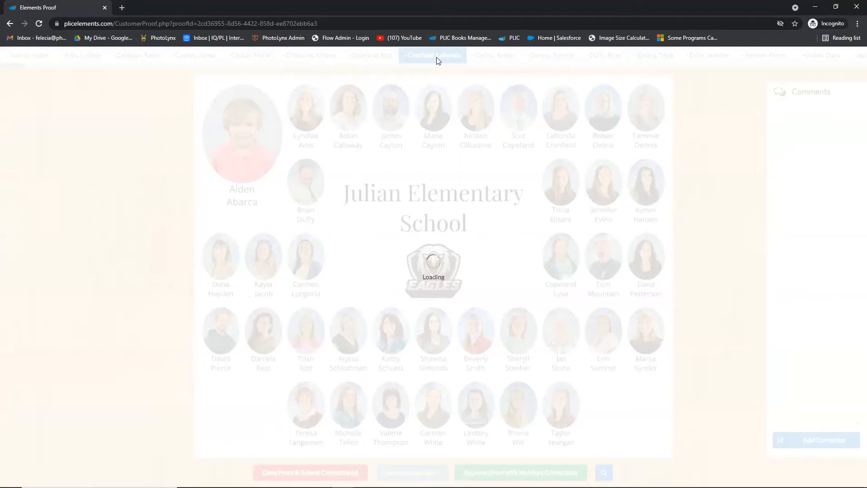
click(443, 63)
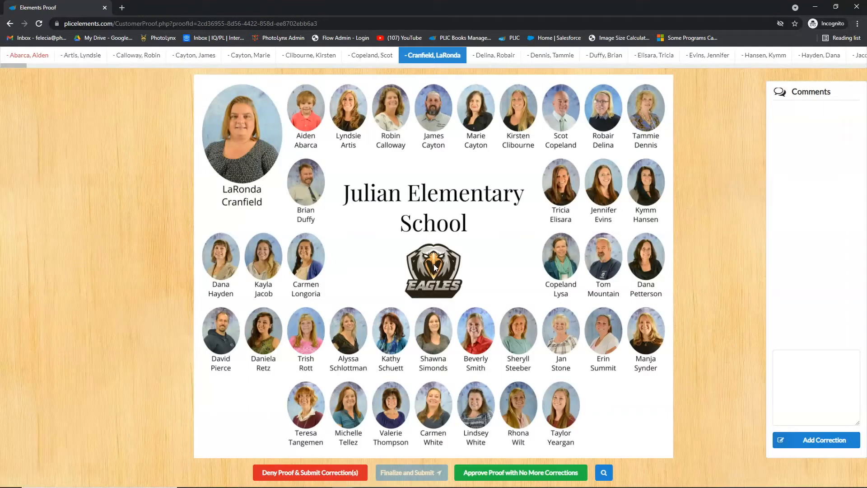
click(519, 472)
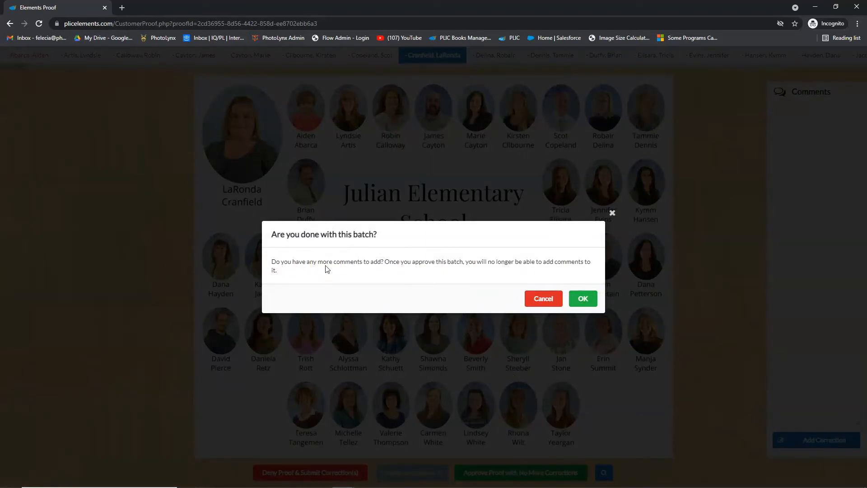
click(410, 258)
click(584, 298)
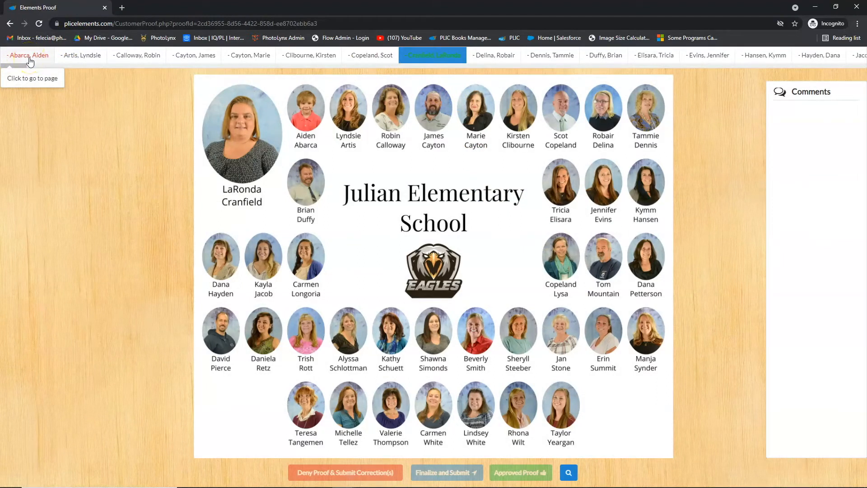
- Close the customer proof window, reload the project's proofs, and open the denied page to review its correction comment
click(494, 59)
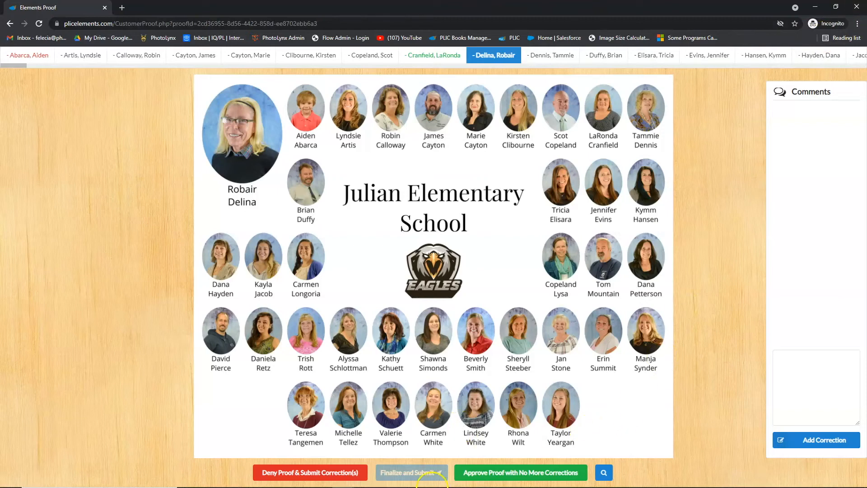
click(856, 7)
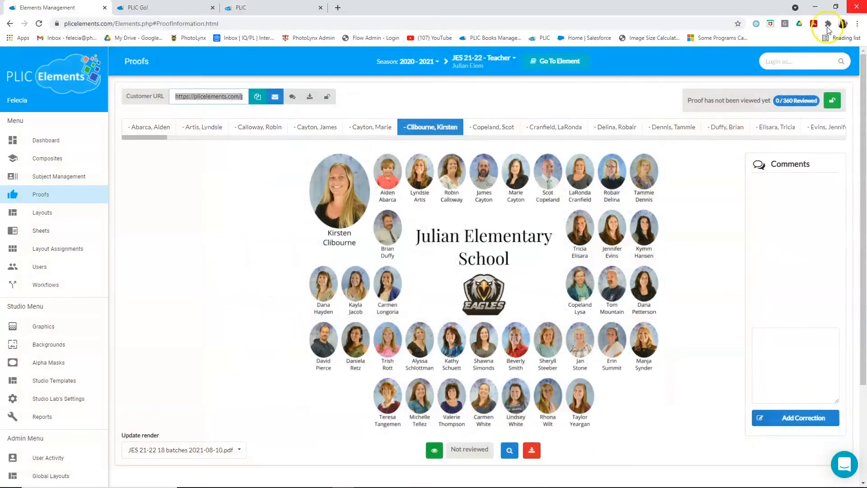
click(39, 24)
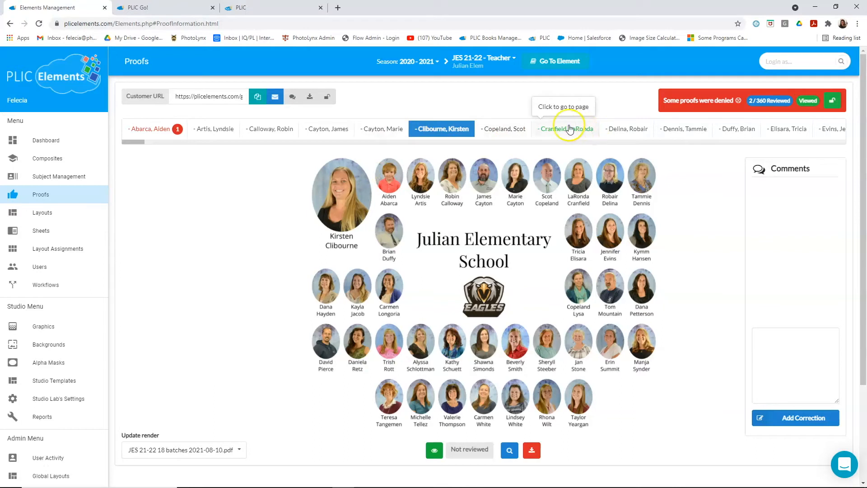
mouse_move(752, 102)
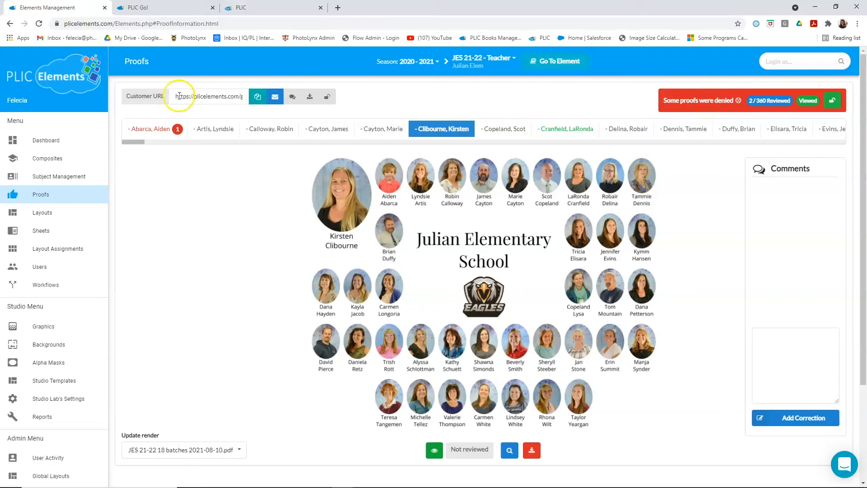
click(163, 131)
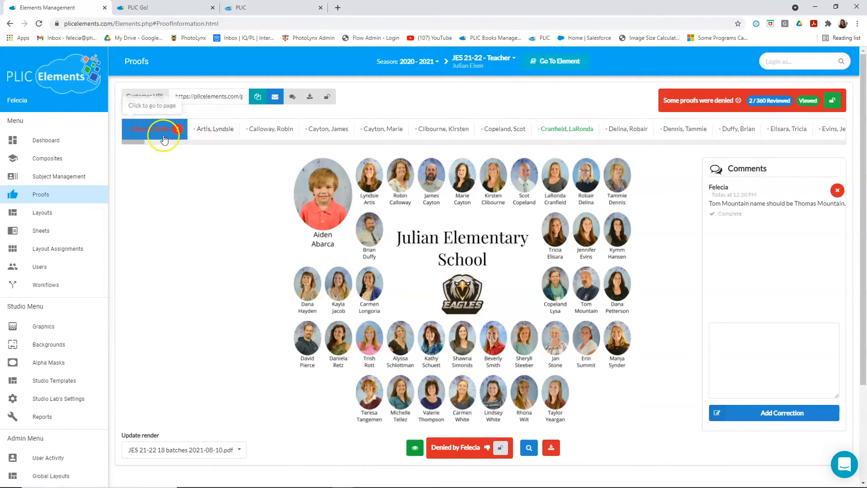
- Look through the studio layouts, including their category list and upload option, and open the sheets overview
click(72, 220)
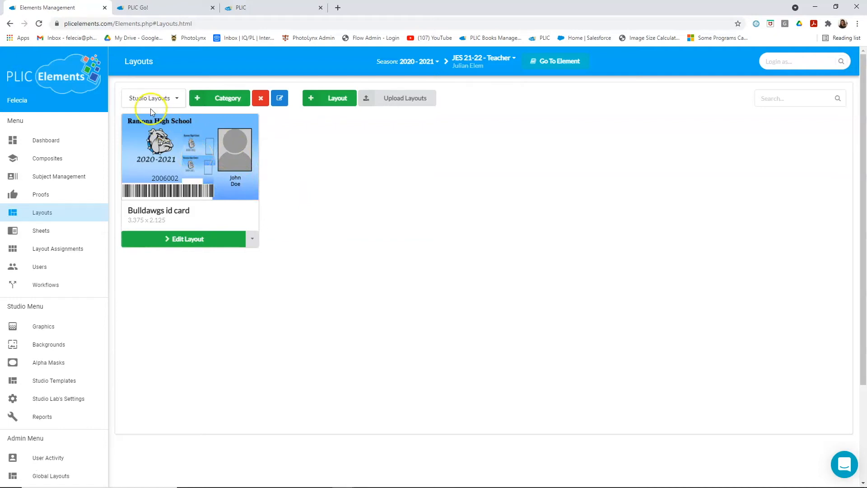
click(176, 100)
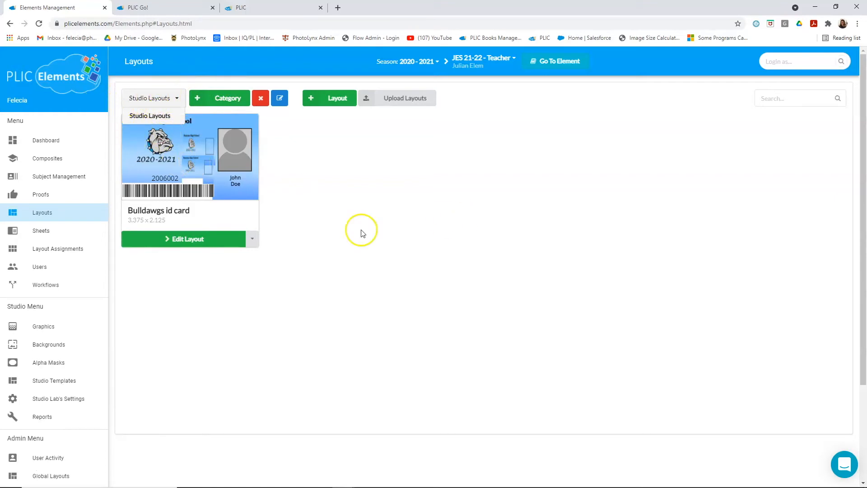
click(301, 194)
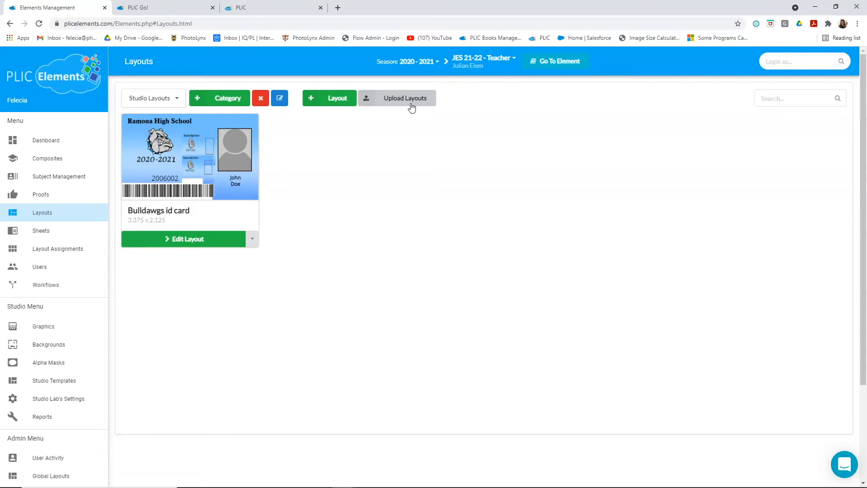
click(393, 105)
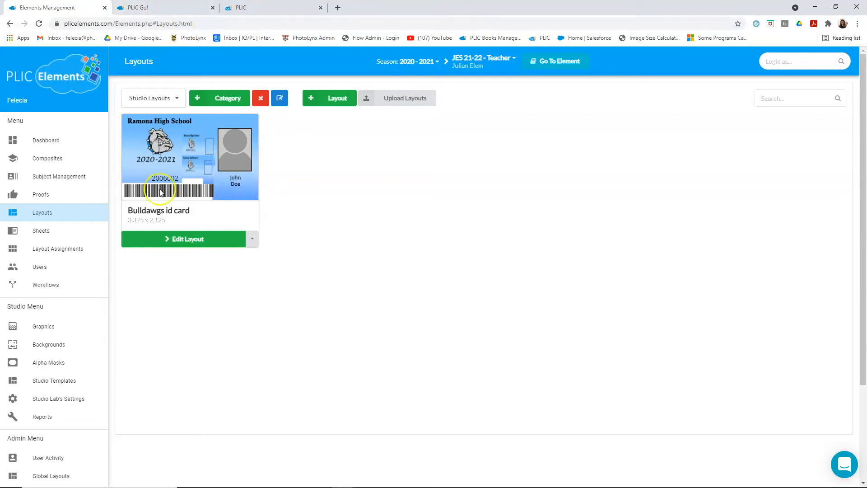
click(42, 233)
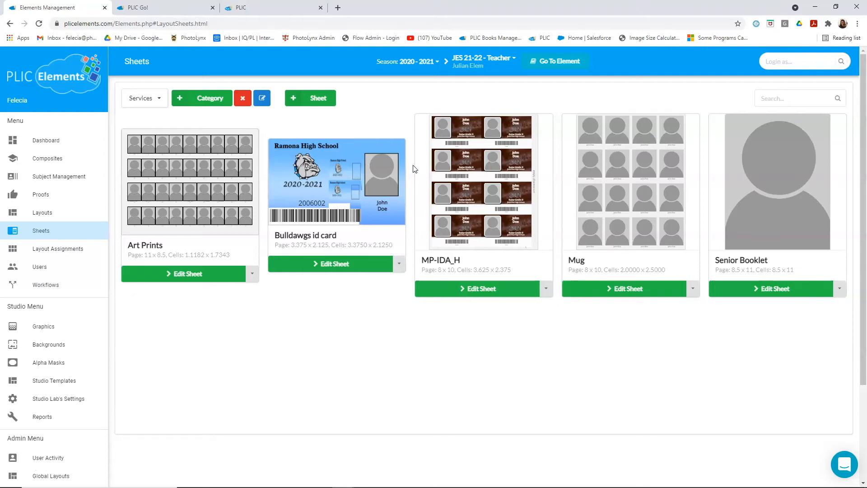
- Review the settings for creating a new sheet, including sheet dimensions, layout grid and subject grouping, and close them without creating a sheet
click(388, 99)
click(324, 103)
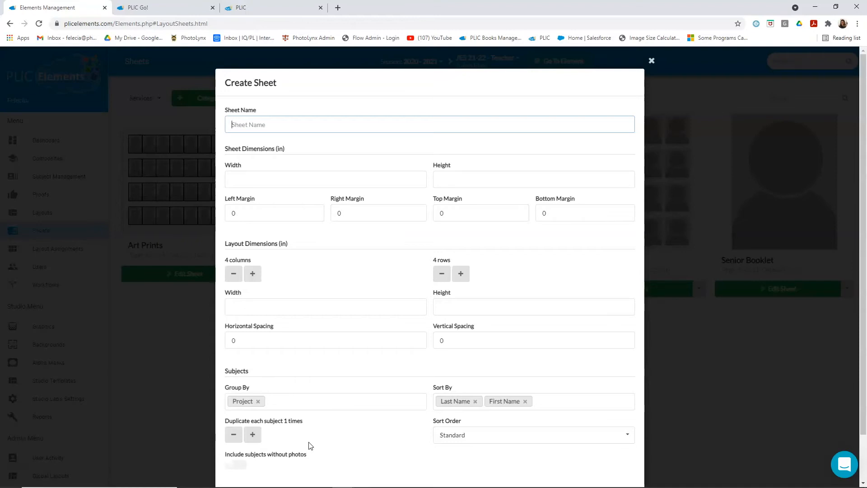
scroll(311, 447, down, 1)
click(547, 359)
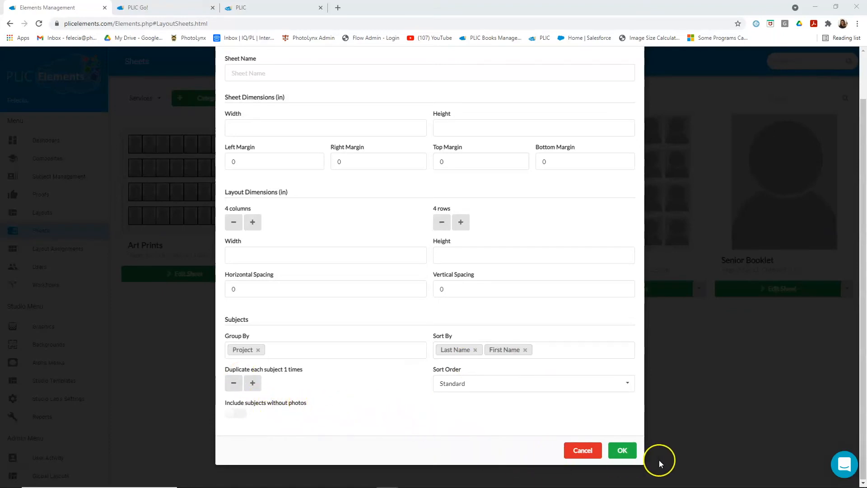
click(589, 450)
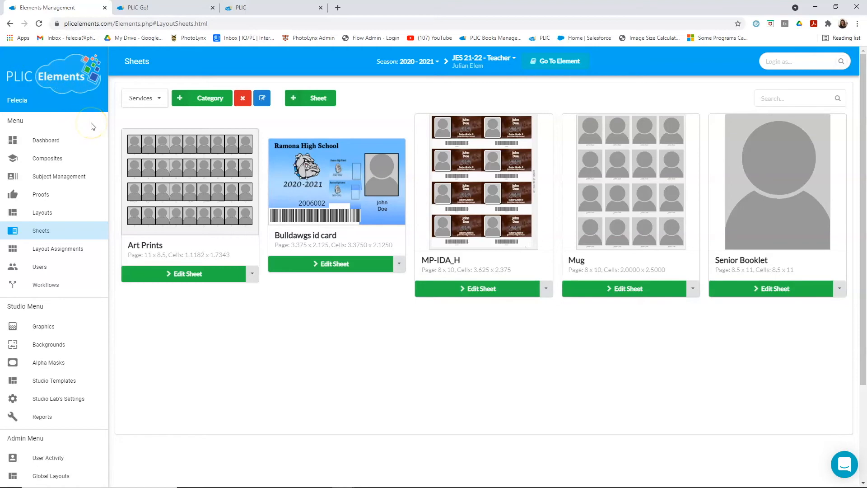
- Open the layout assignments and choose the Services category and the school Julian Elem
click(75, 256)
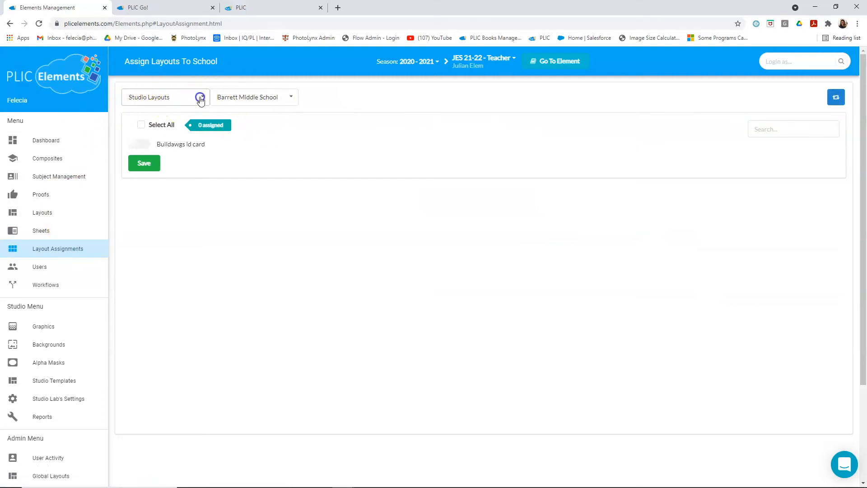
click(165, 97)
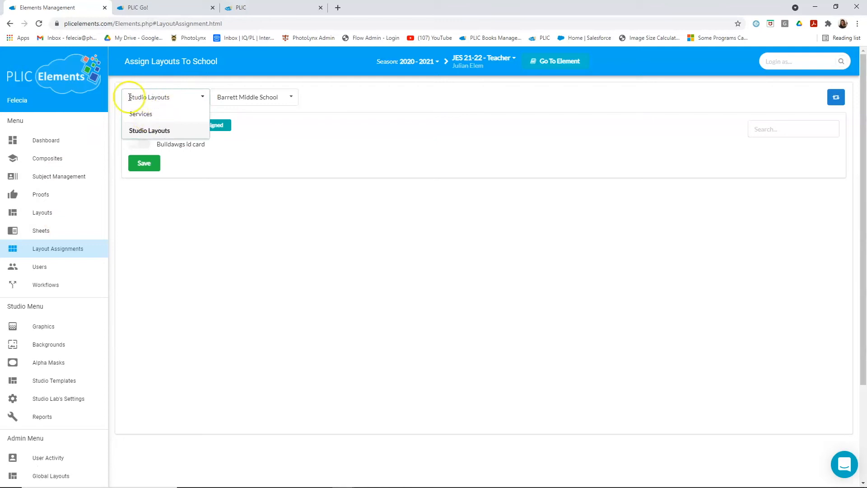
click(143, 115)
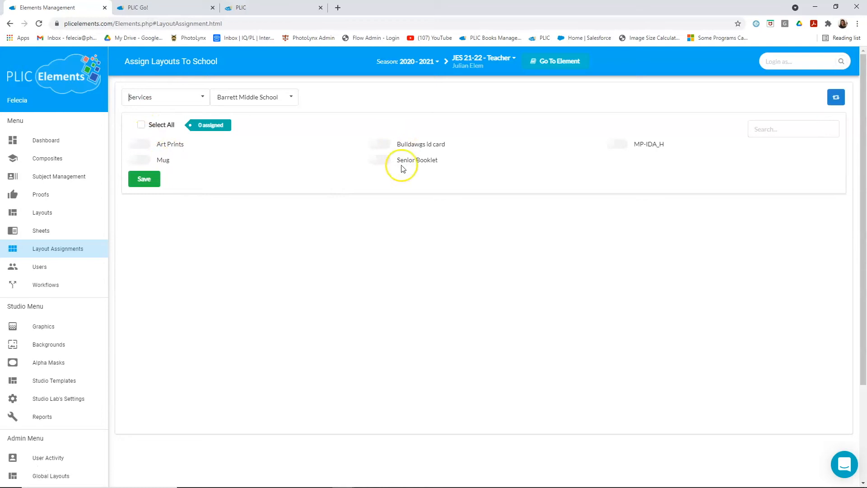
click(278, 97)
scroll(266, 154, down, 5)
scroll(267, 159, down, 3)
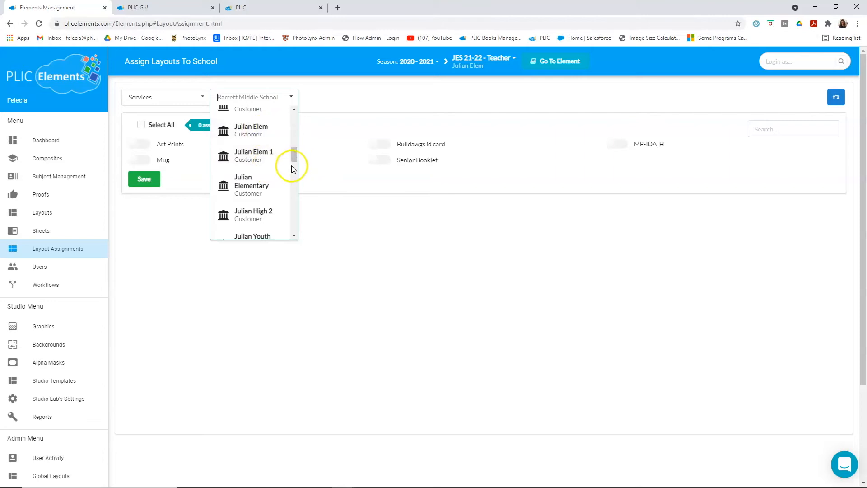
scroll(291, 169, up, 1)
click(264, 181)
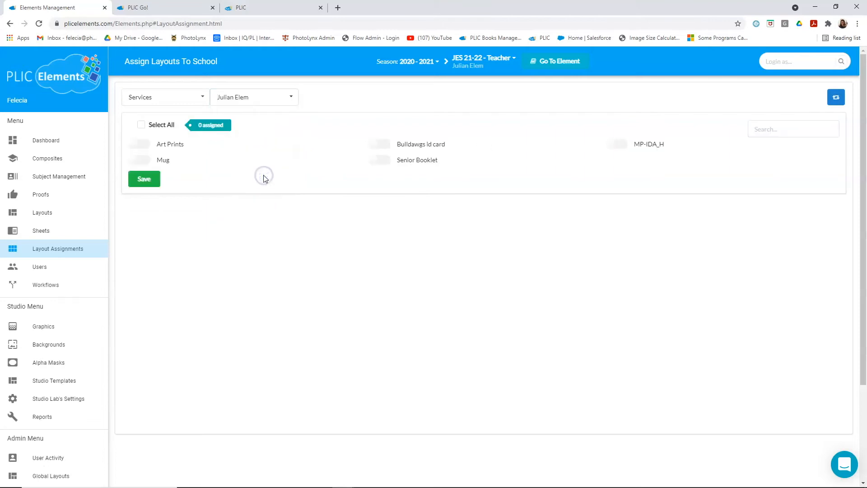
- Compare the Studio Layouts and Services categories for Julian Elem, and switch on Mug under Services without saving
click(166, 96)
click(366, 106)
click(173, 97)
click(168, 131)
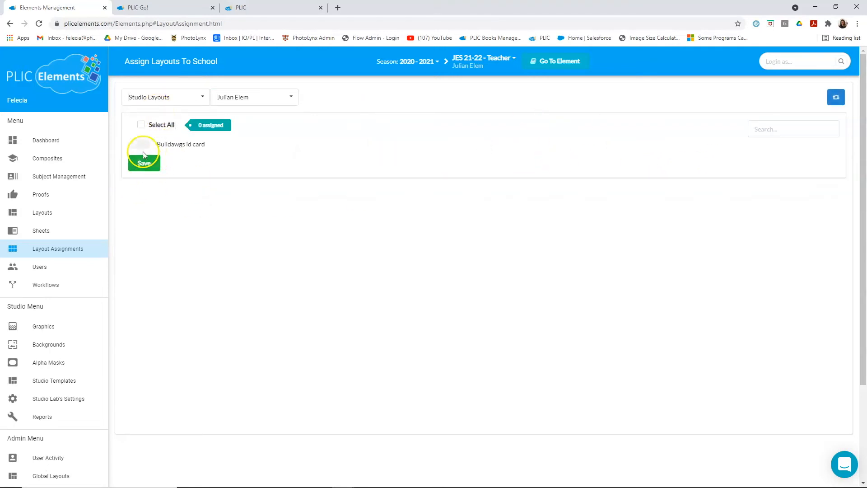
click(186, 101)
click(141, 114)
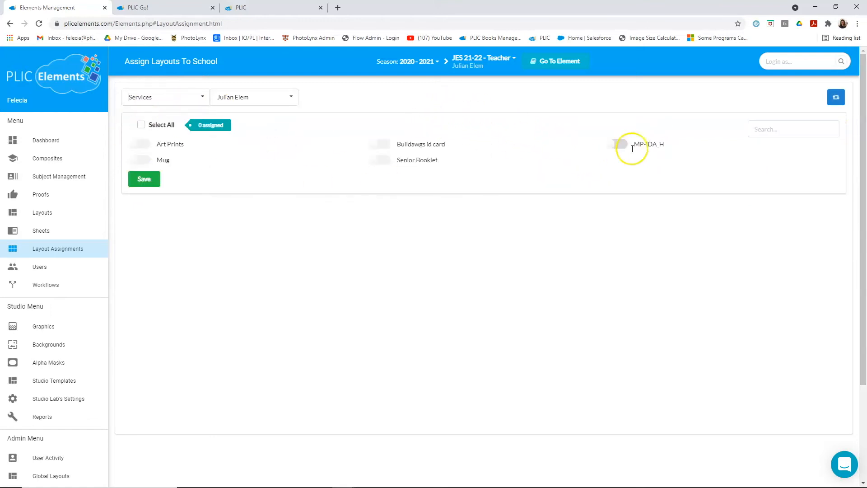
click(137, 162)
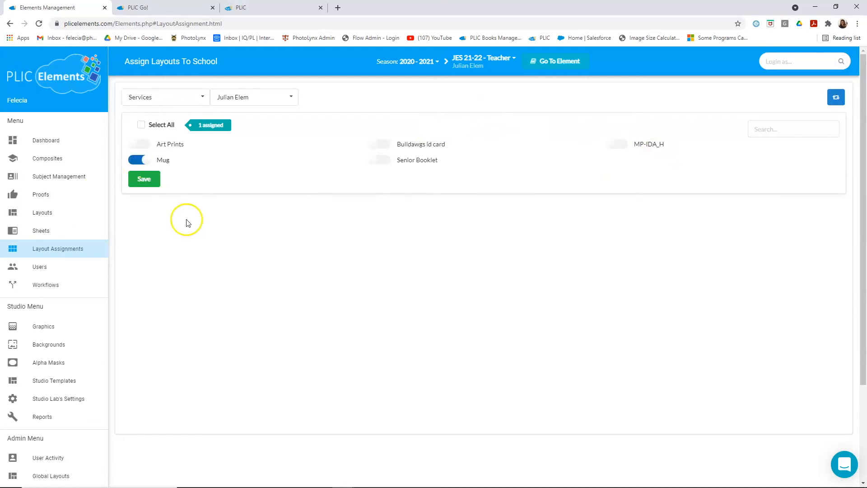
- Assign the Bulldawgs id card from the Studio Layouts category to Julian Elem and save the assignment
click(175, 97)
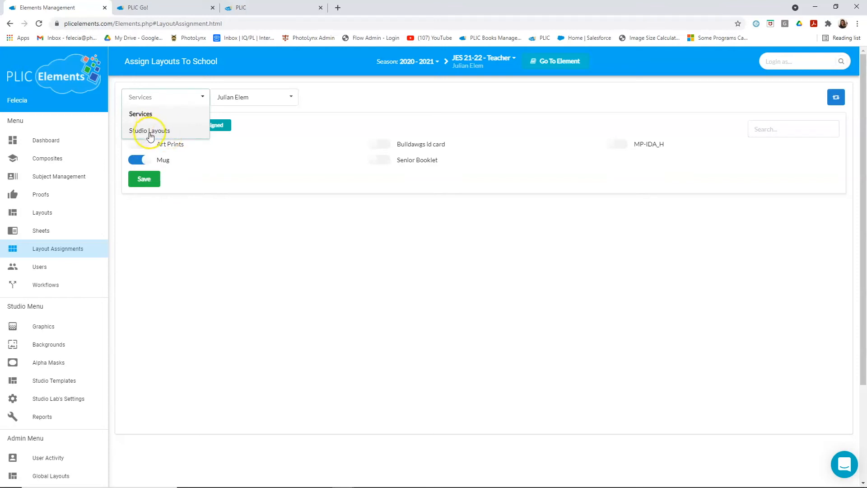
click(150, 134)
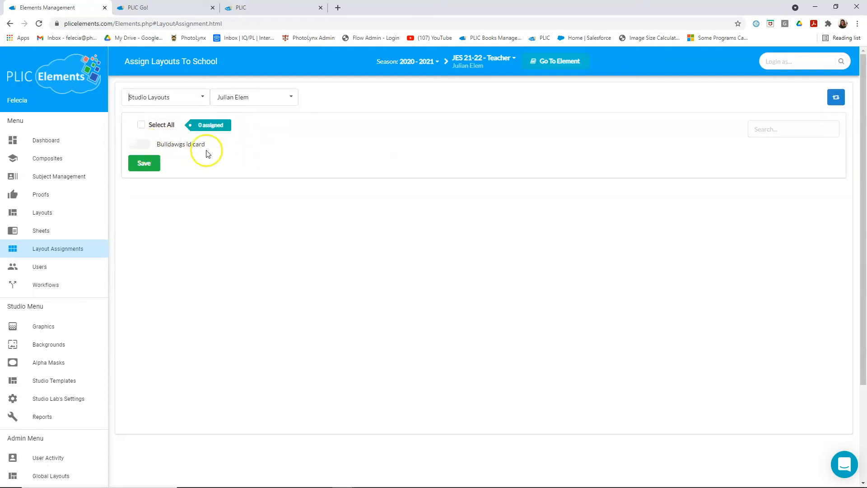
click(145, 147)
click(151, 166)
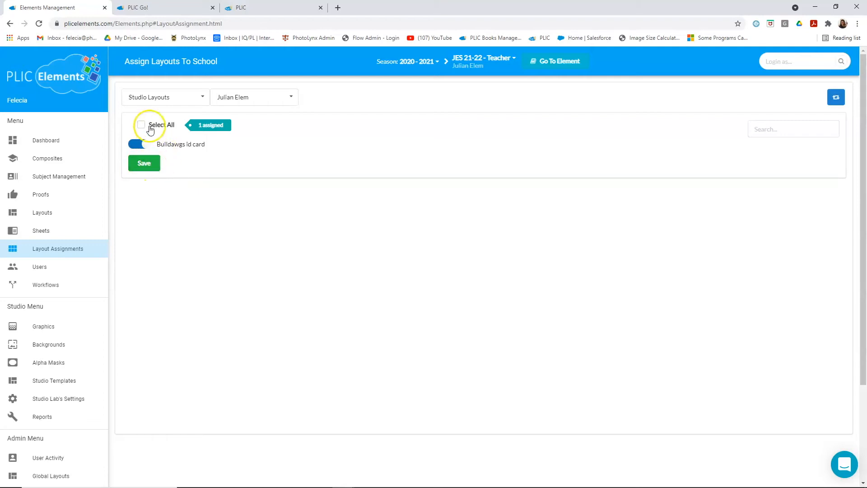
click(146, 163)
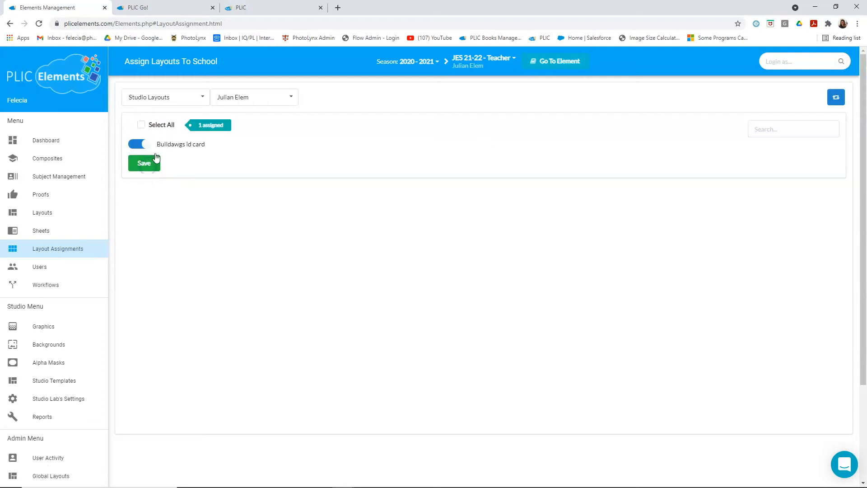
click(170, 98)
click(163, 116)
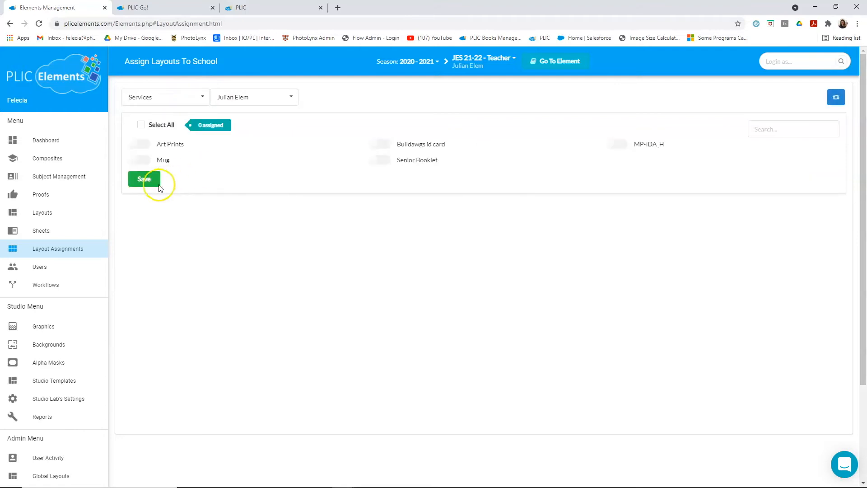
click(137, 160)
click(148, 185)
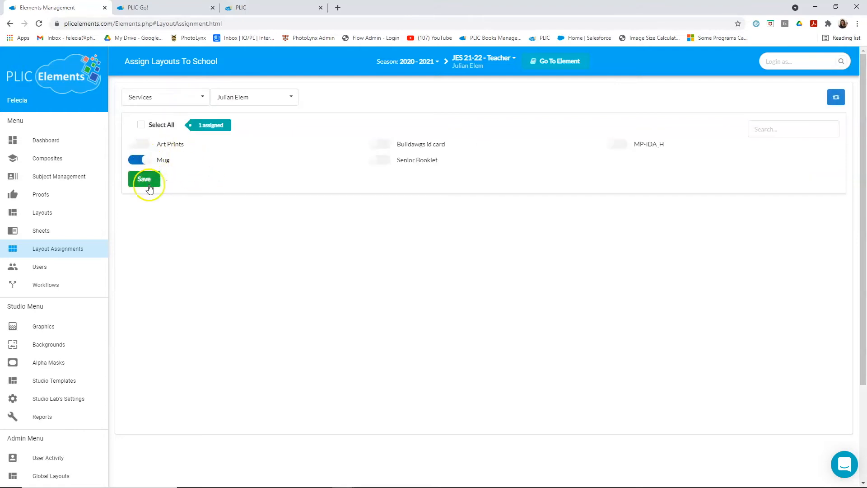
click(176, 238)
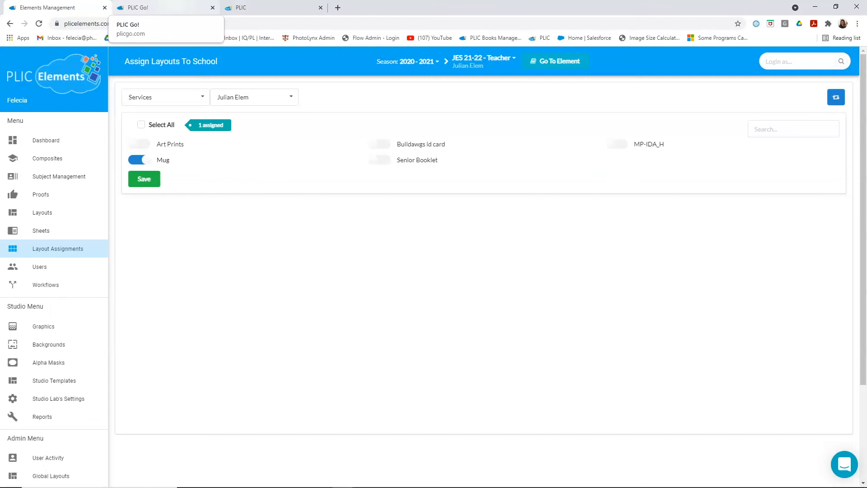
- Switch to PLIC Go! and reload its projects page
click(163, 6)
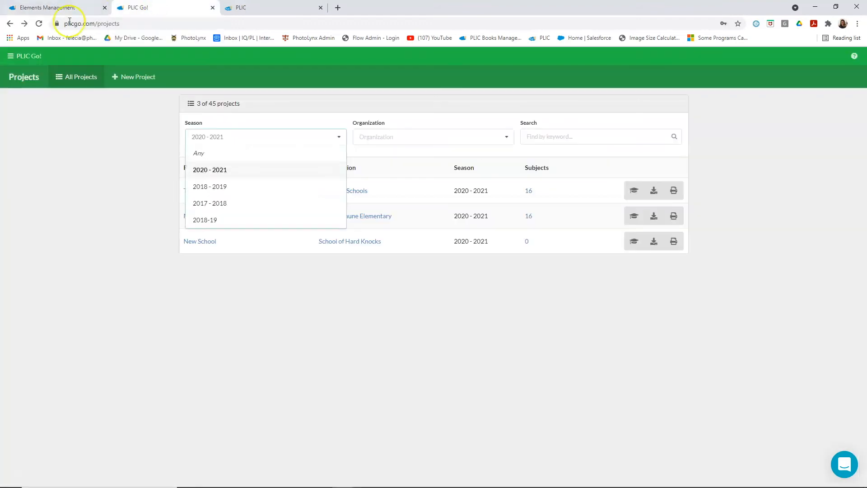
click(39, 23)
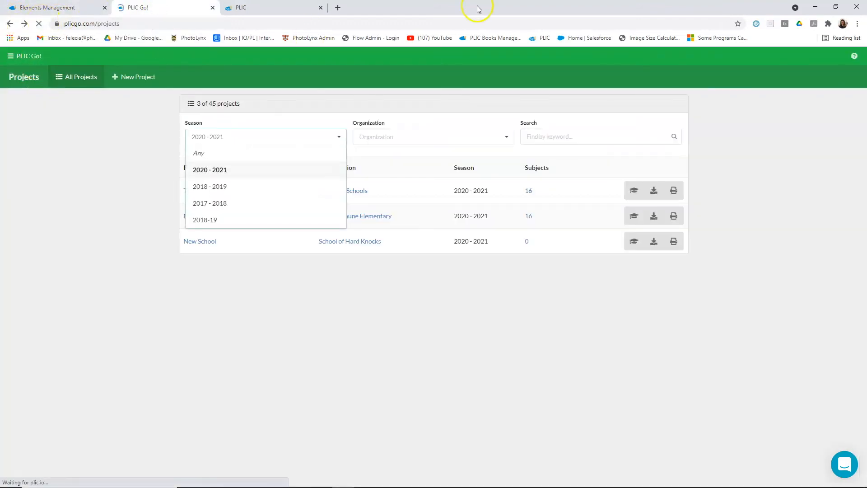
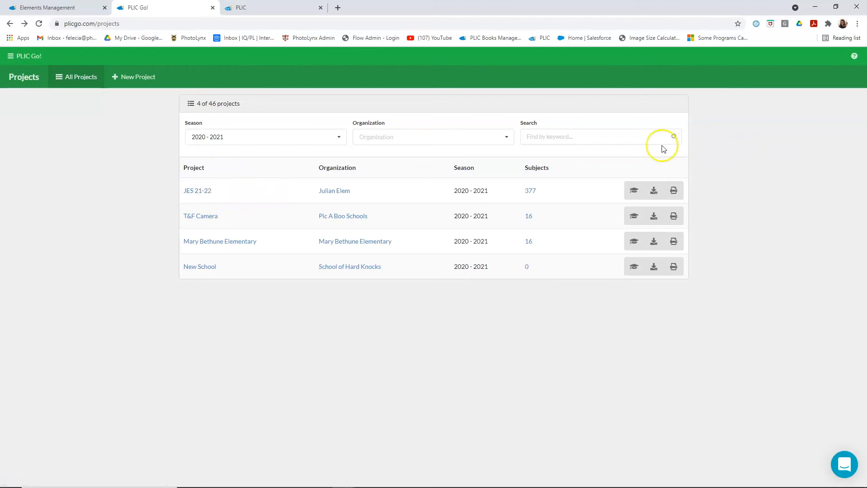
- Open the subjects of the JES 21-22 project and skim through the subject cards
click(635, 191)
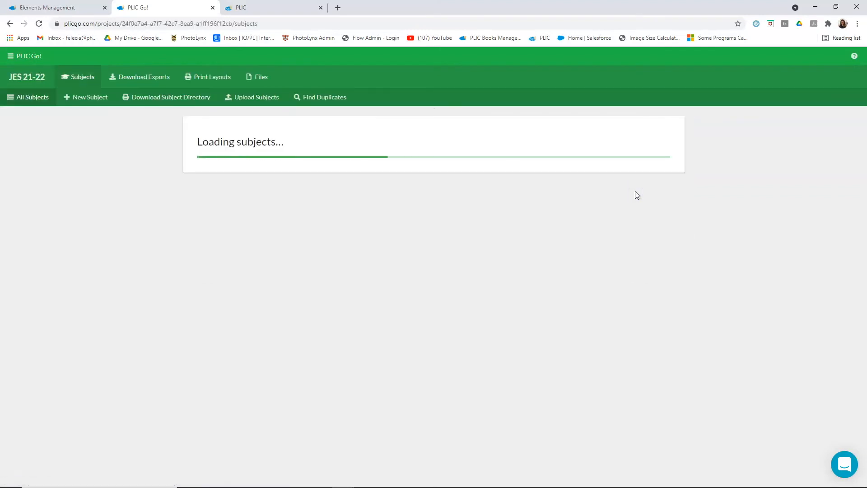
scroll(738, 195, down, 1)
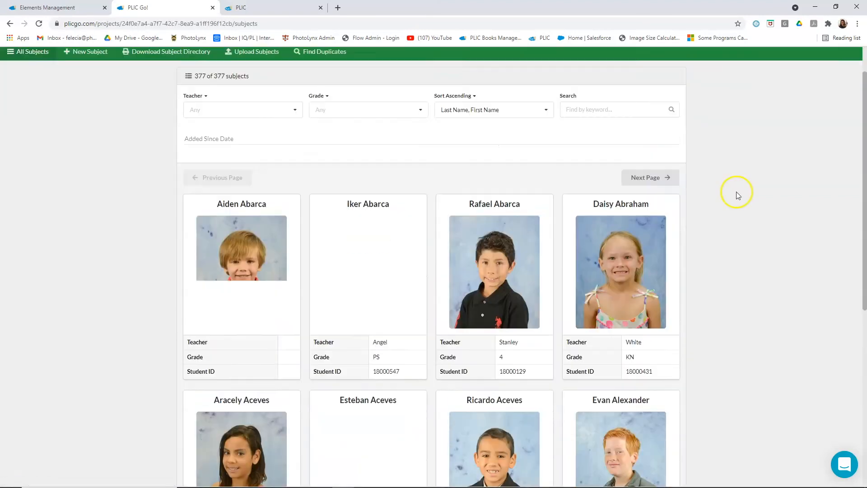
scroll(739, 195, down, 1)
scroll(746, 217, up, 2)
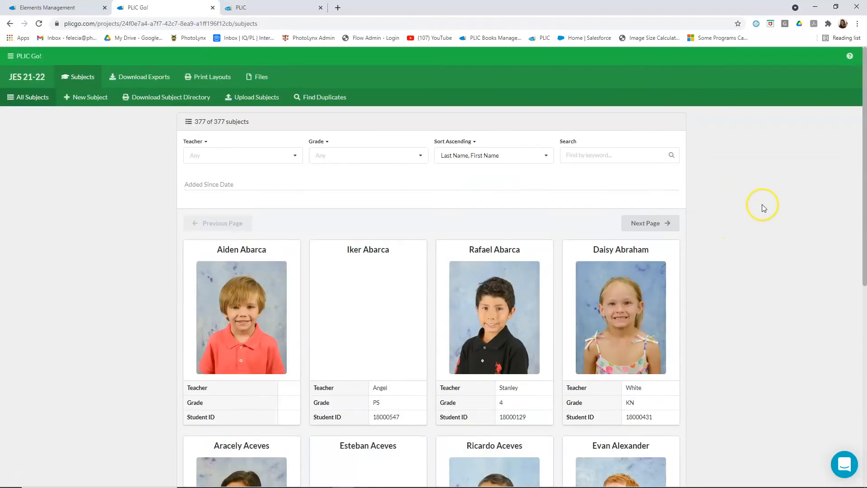
- Examine which data fields the Teacher filter can be switched to, without changing the field
click(207, 142)
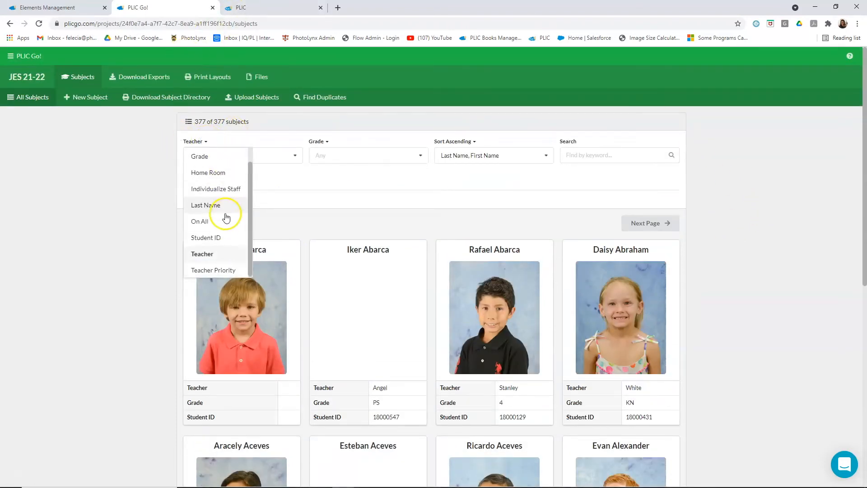
scroll(216, 208, up, 1)
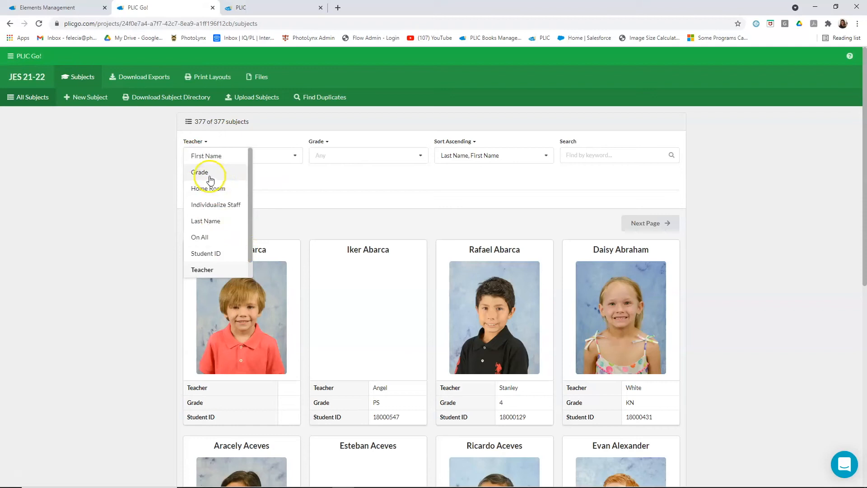
scroll(233, 237, down, 1)
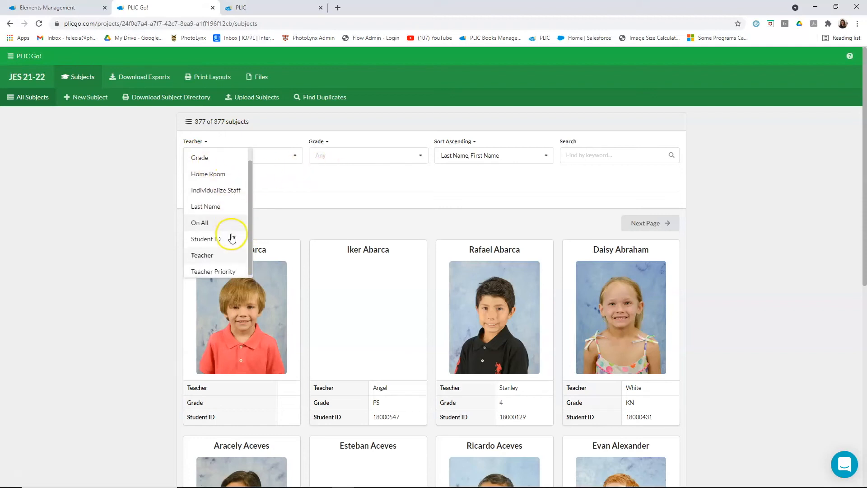
click(116, 193)
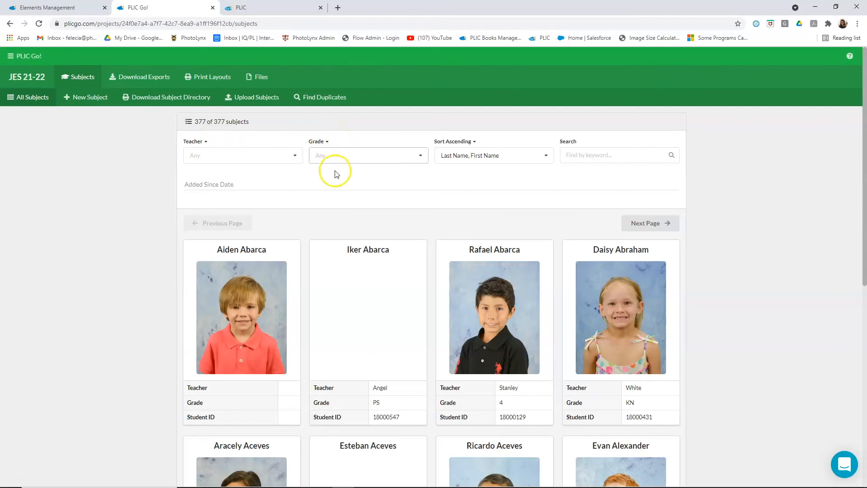
- Review the selectable values of the Teacher and Grade filters, leaving both on Any
click(280, 158)
scroll(247, 195, down, 4)
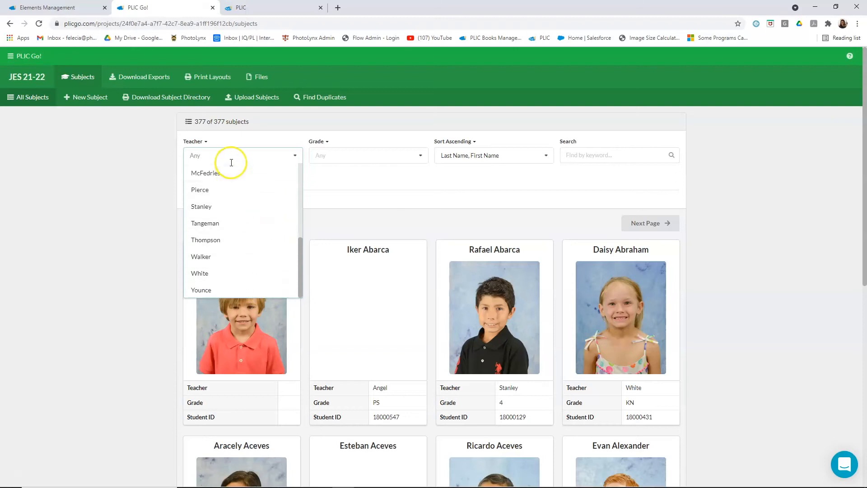
scroll(231, 272, up, 5)
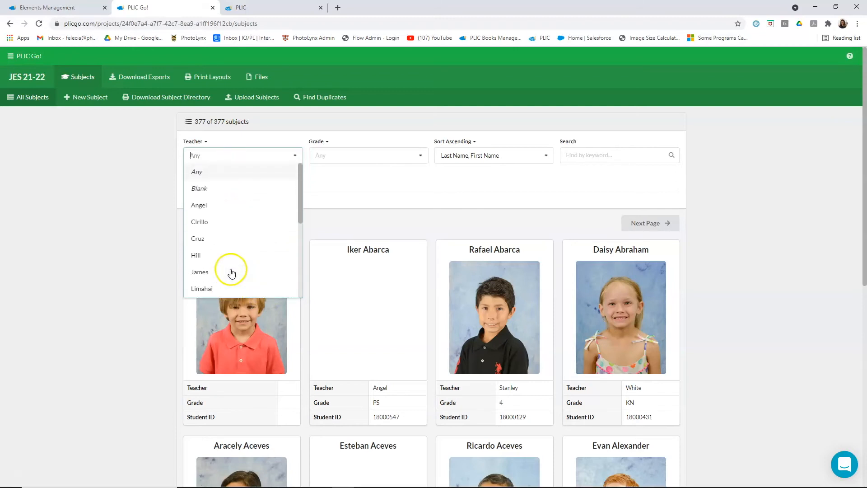
click(375, 153)
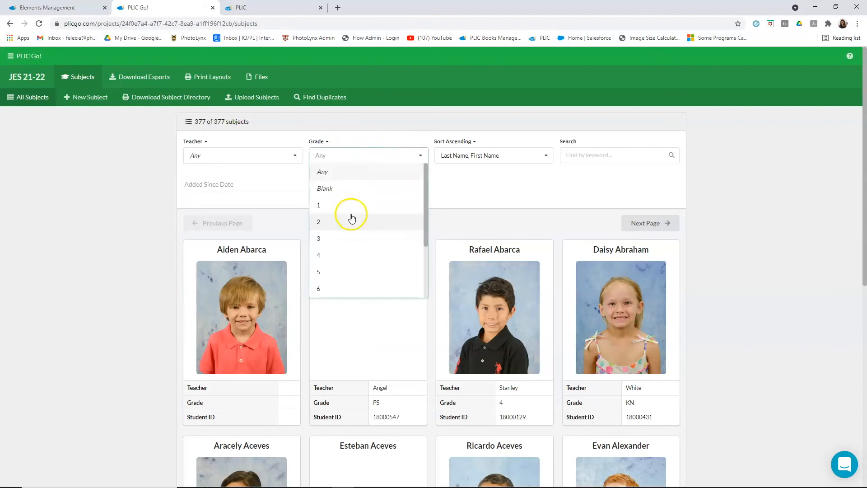
scroll(355, 239, down, 3)
scroll(344, 258, up, 3)
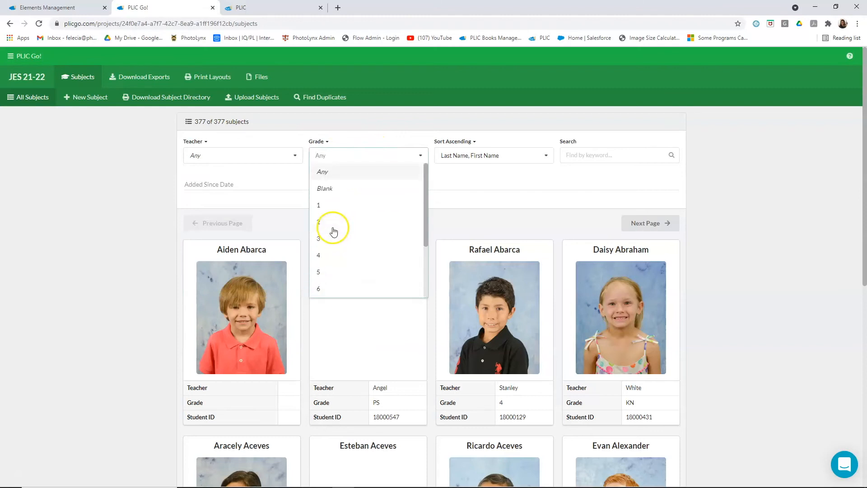
click(521, 178)
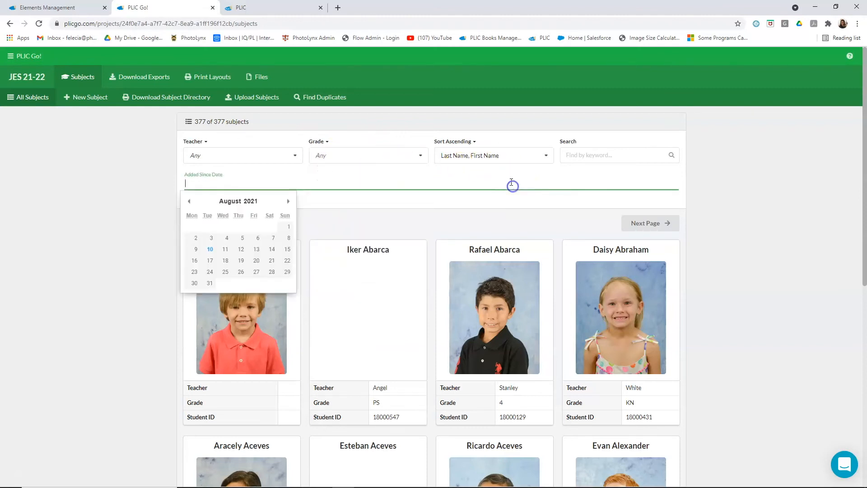
- Review the available sort fields and the ascending and descending sort directions for the subjects
click(490, 155)
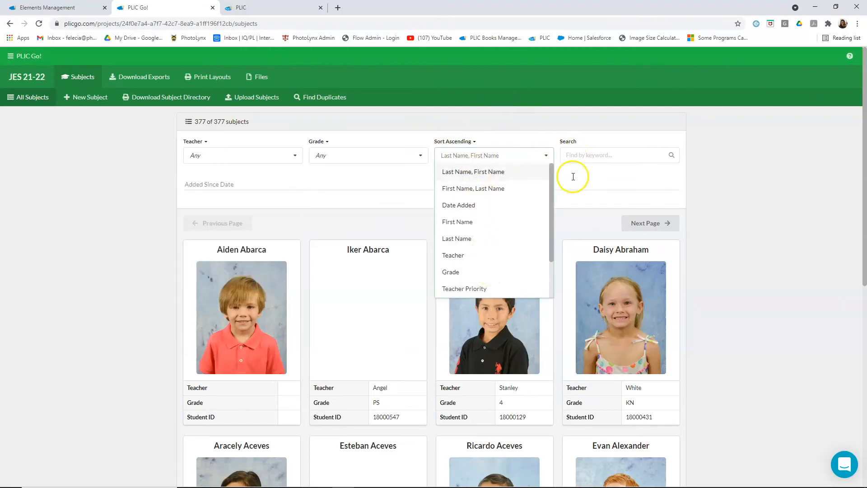
click(474, 141)
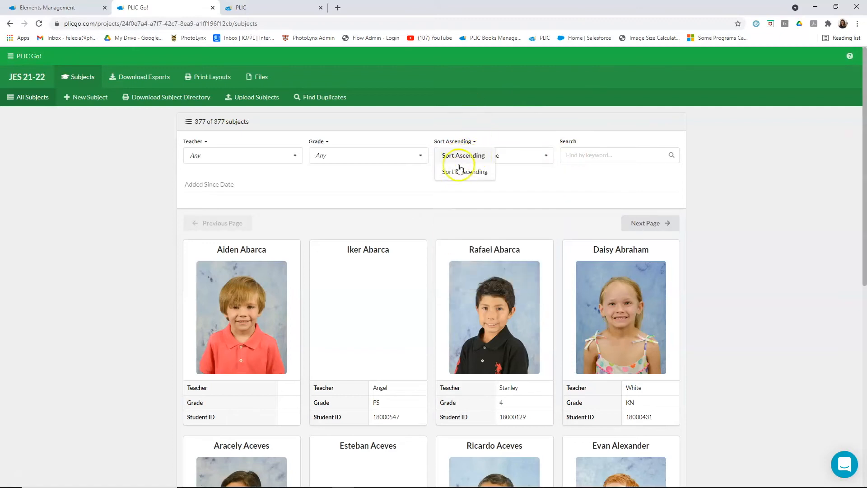
click(570, 181)
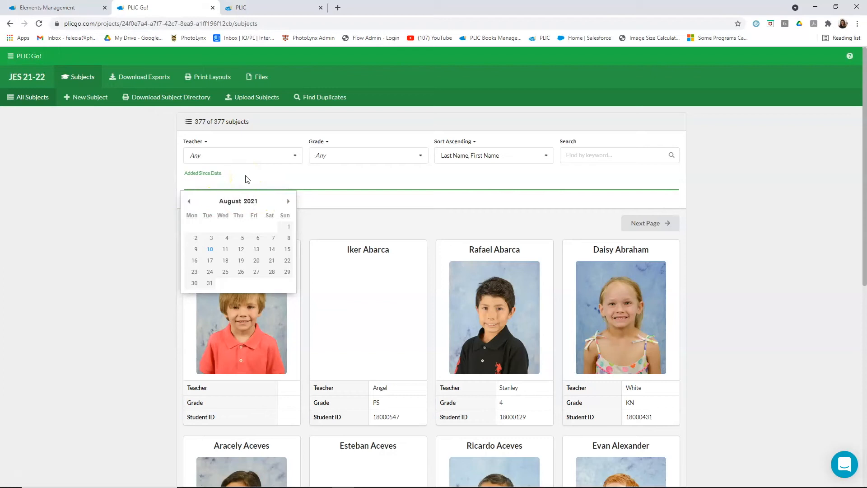
- Open the Added Since Date filter's calendar to view its date choices without picking a date
click(441, 170)
click(323, 170)
click(224, 183)
click(205, 171)
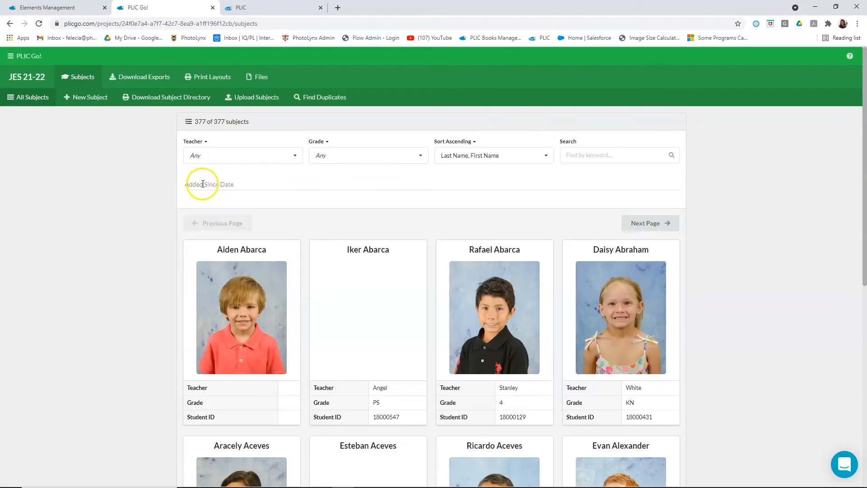
click(203, 185)
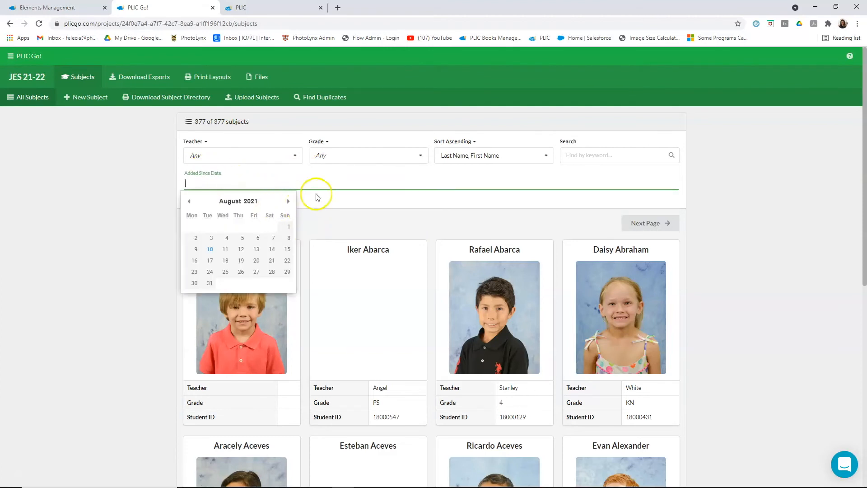
- Search the subjects by a student's first name, and clear the keyword again
click(587, 155)
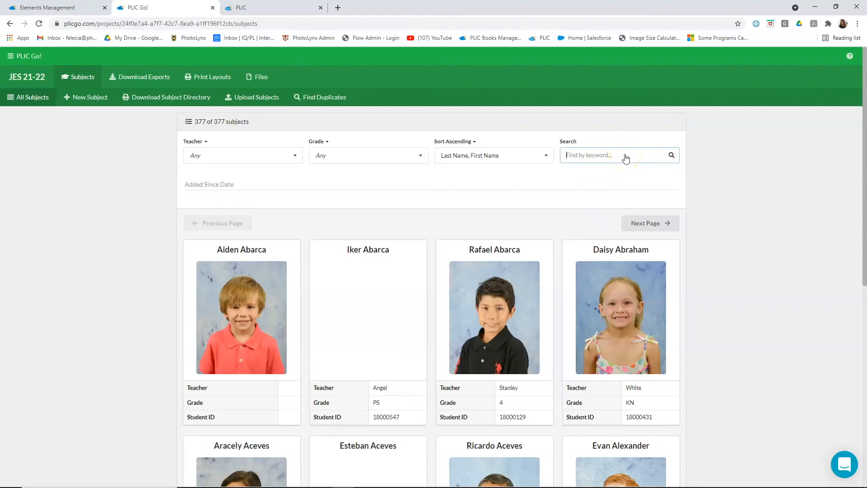
text(John)
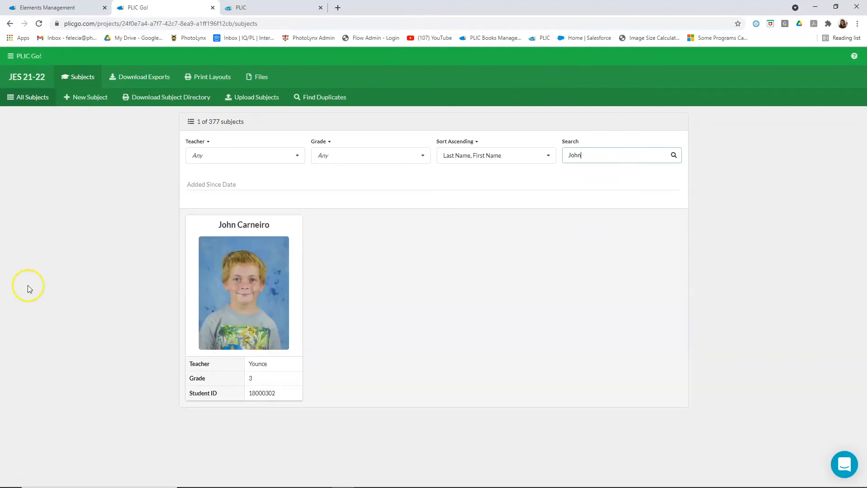
drag(501, 155, 473, 153)
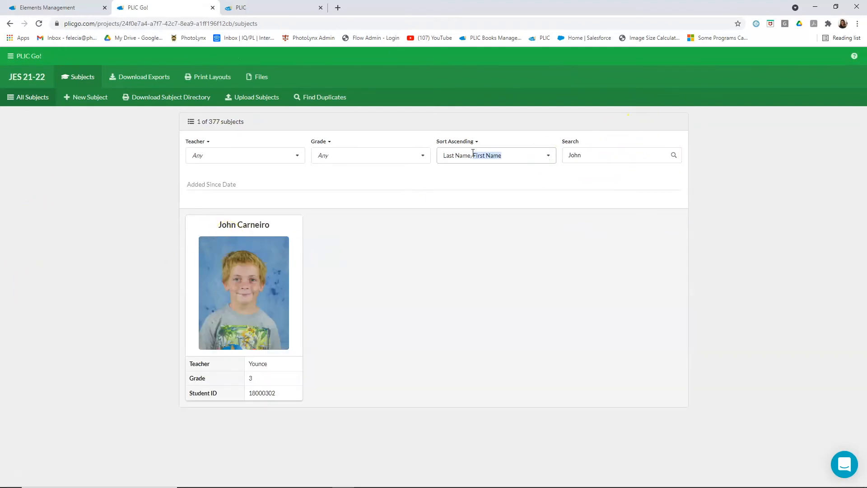
click(588, 156)
key(BackSpace)
key(BackSpace)
key(BackSpace)
key(BackSpace)
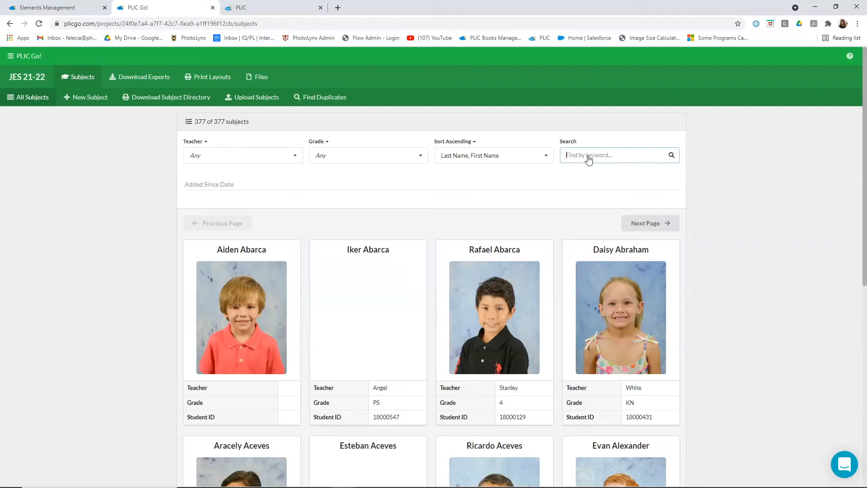
- Search the subjects by last name and open the matching grade 6 student's record to view the photo and data
text(Smith)
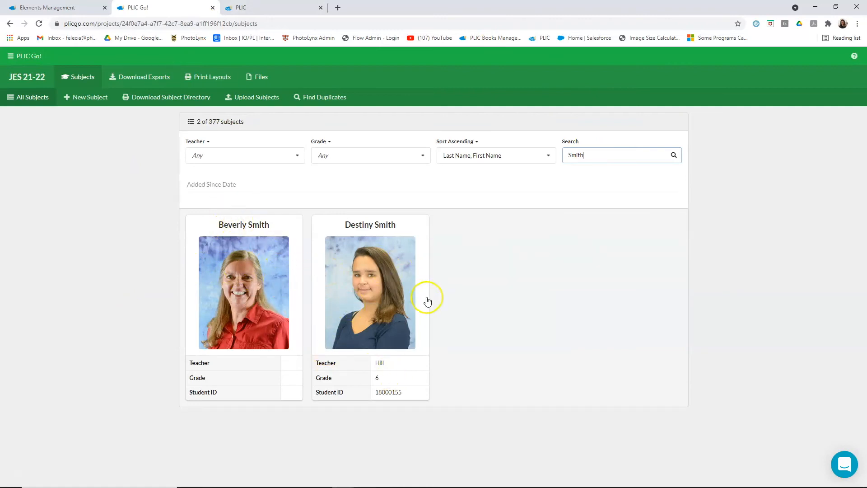
click(371, 320)
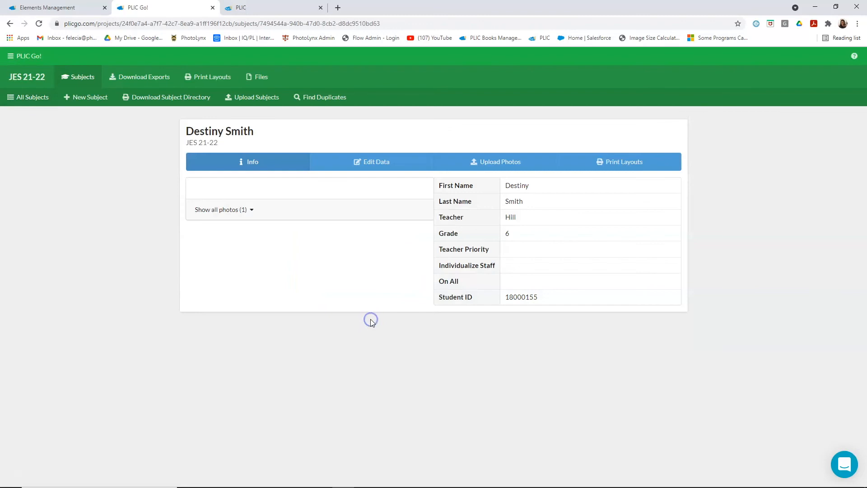
scroll(346, 358, down, 1)
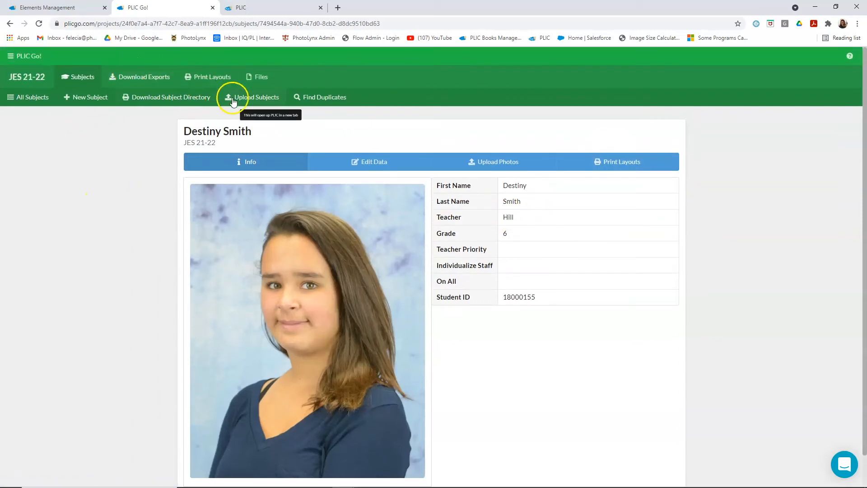
- Open Download Exports from the JES 21-22 project overview and review the custom and standard export formats offered
click(40, 78)
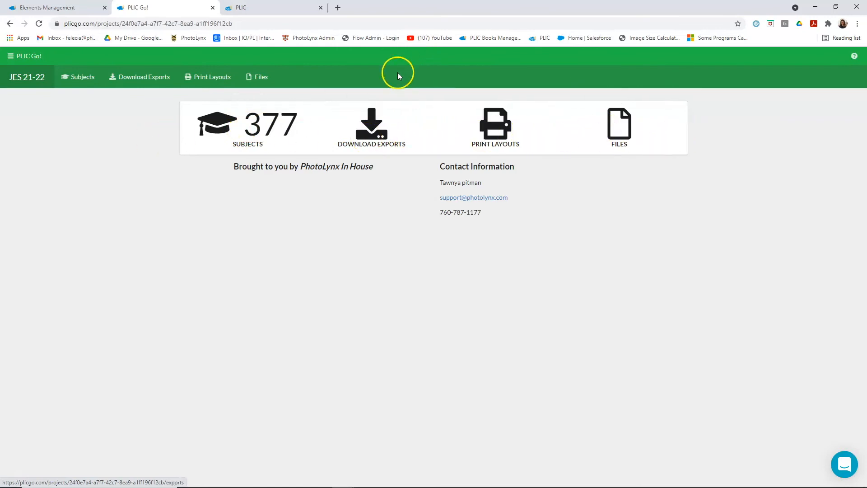
click(383, 140)
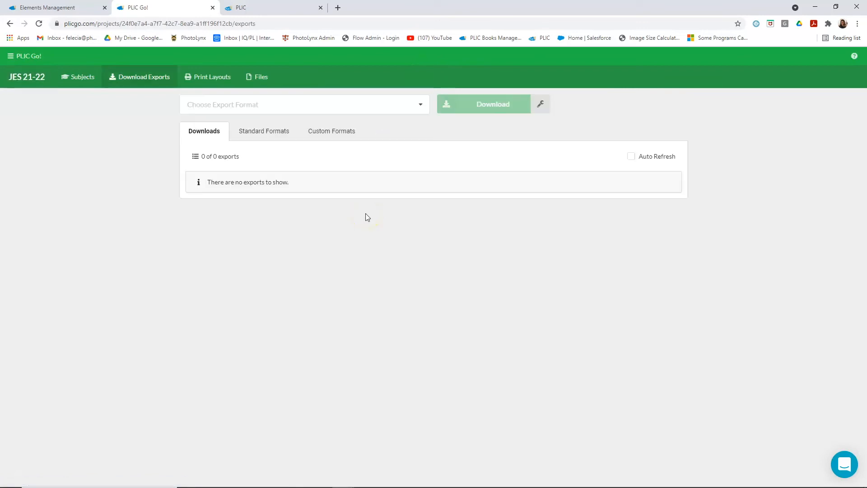
click(421, 105)
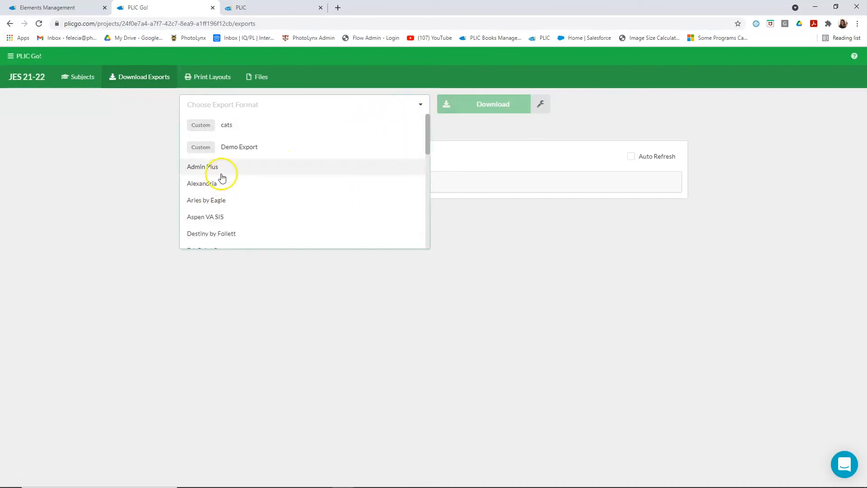
scroll(223, 189, down, 7)
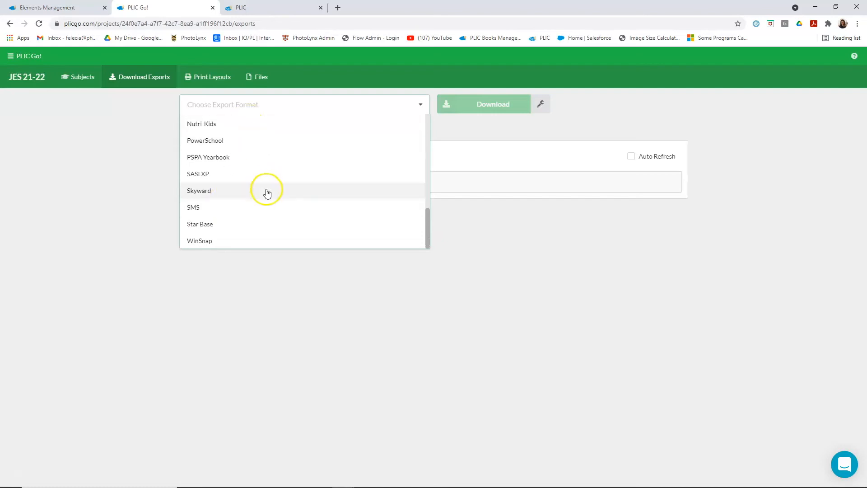
scroll(267, 193, up, 7)
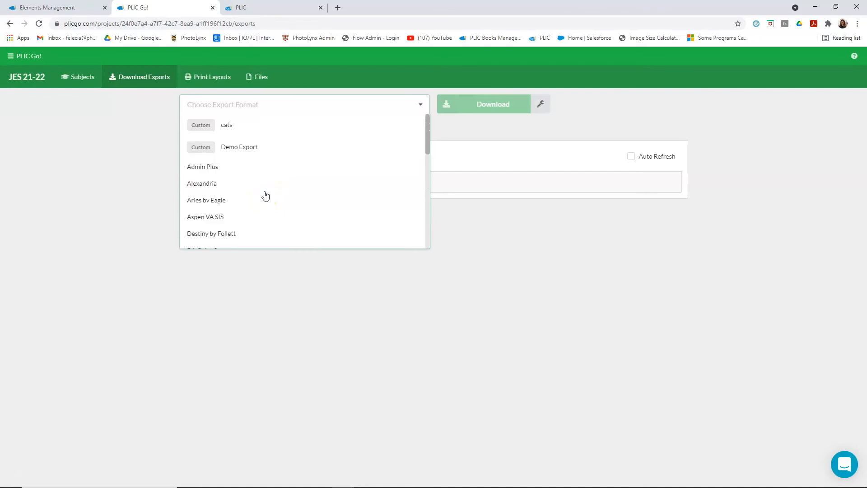
scroll(266, 192, down, 2)
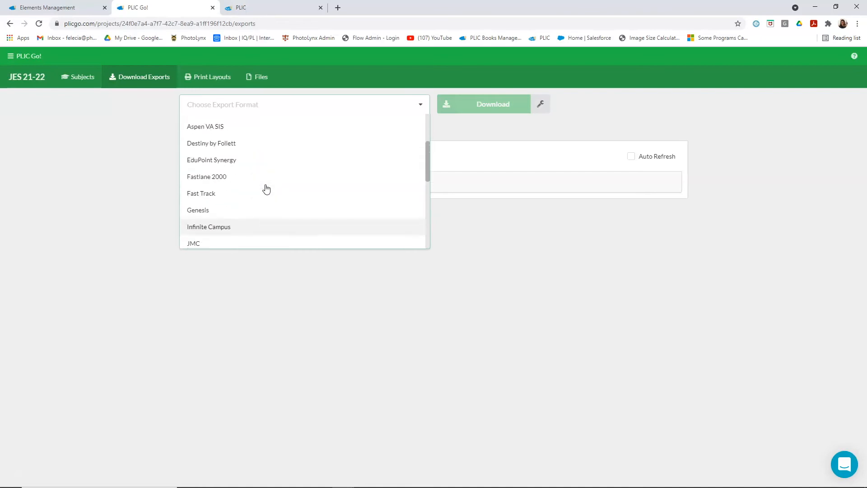
scroll(265, 189, down, 1)
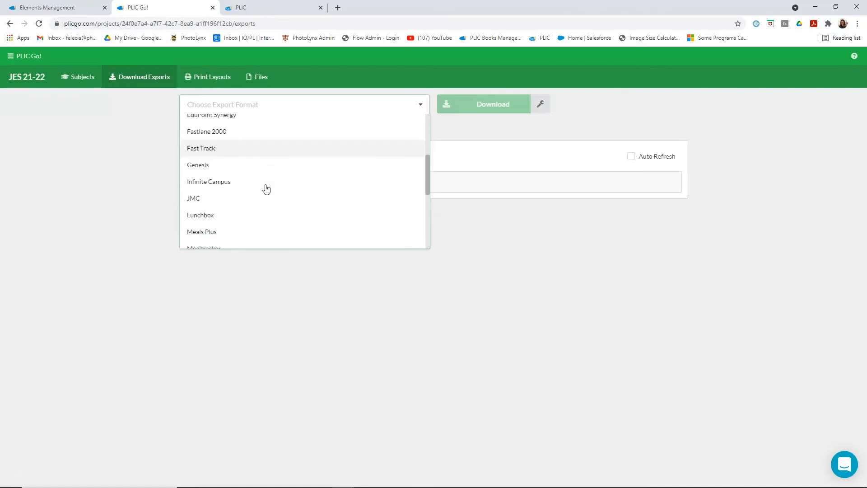
scroll(247, 188, down, 1)
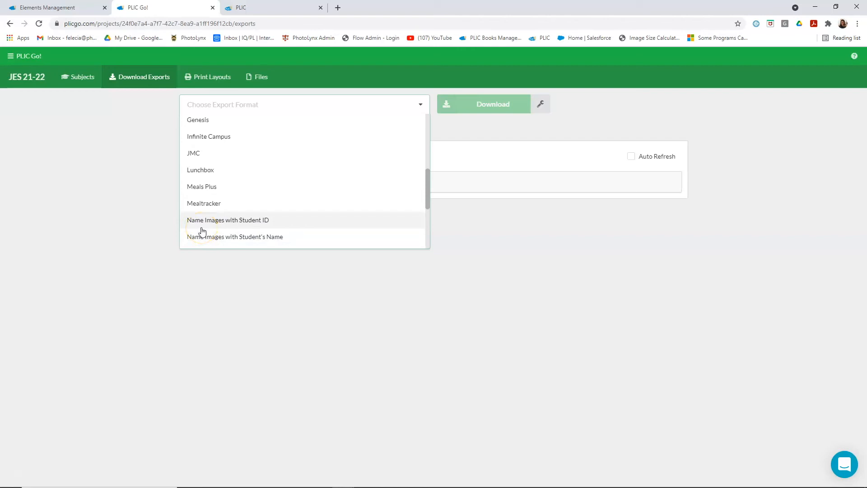
scroll(277, 239, up, 5)
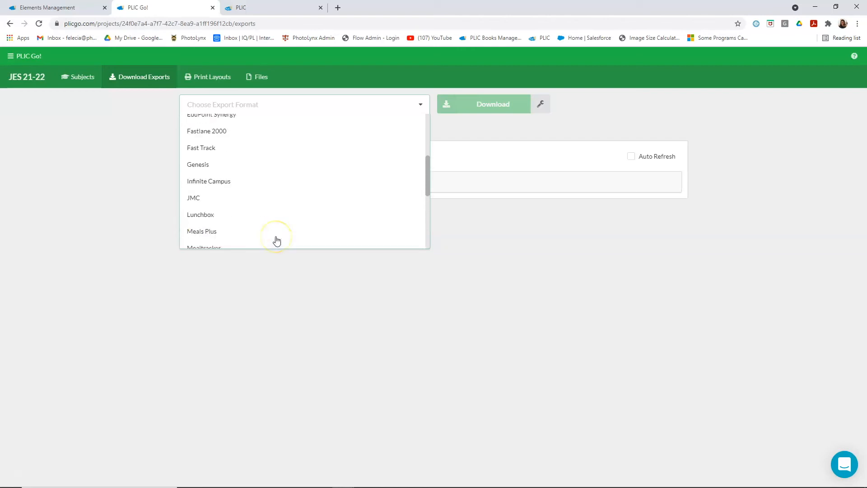
scroll(238, 180, down, 5)
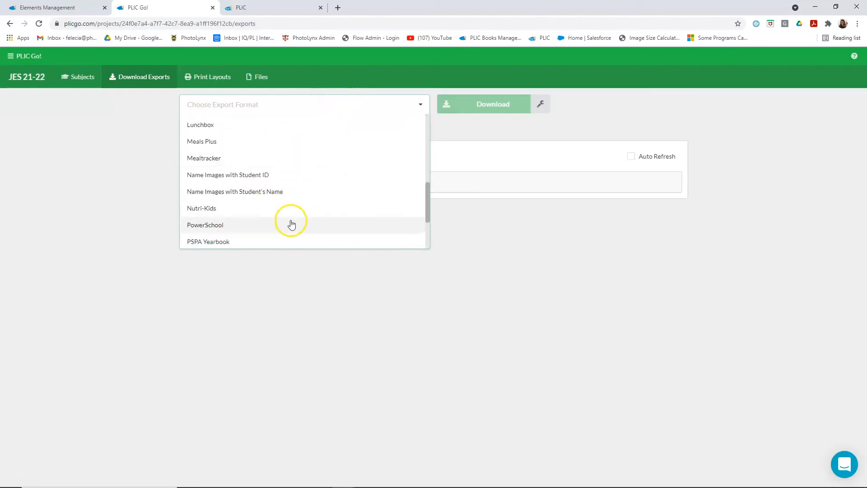
scroll(281, 223, up, 5)
scroll(248, 218, up, 1)
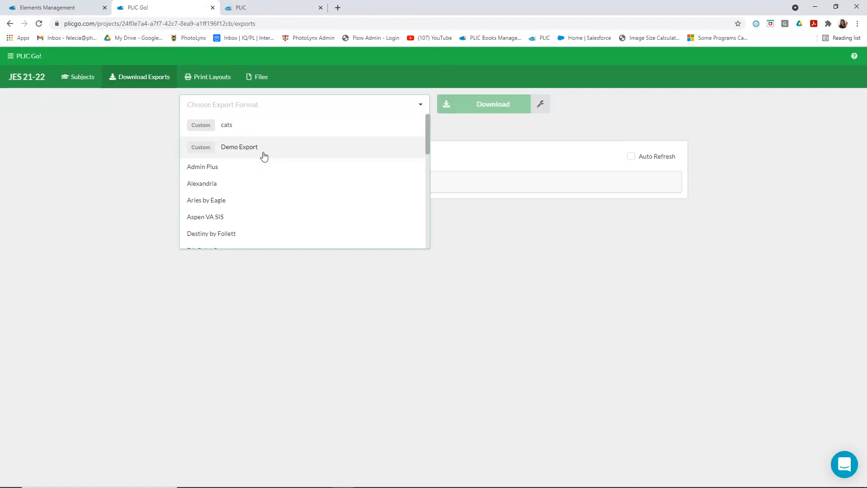
- Choose the Infinite Campus export format for the JES 21-22 project and start setting up its download
click(582, 121)
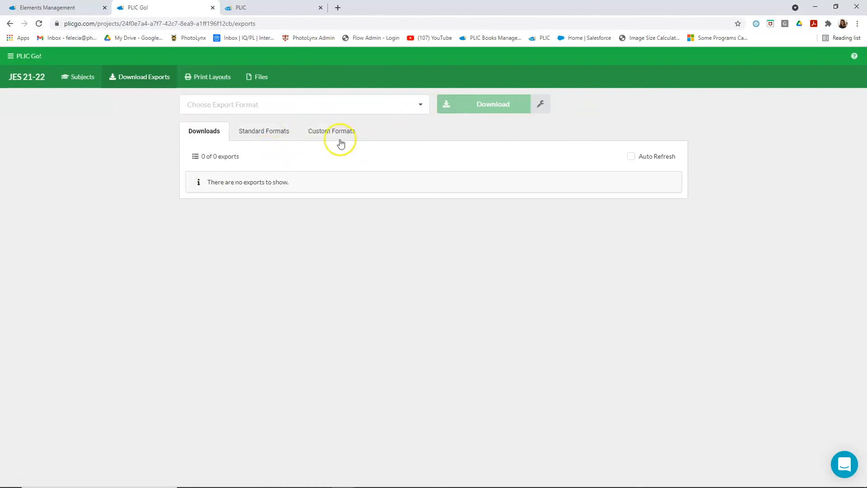
click(421, 104)
scroll(287, 184, down, 3)
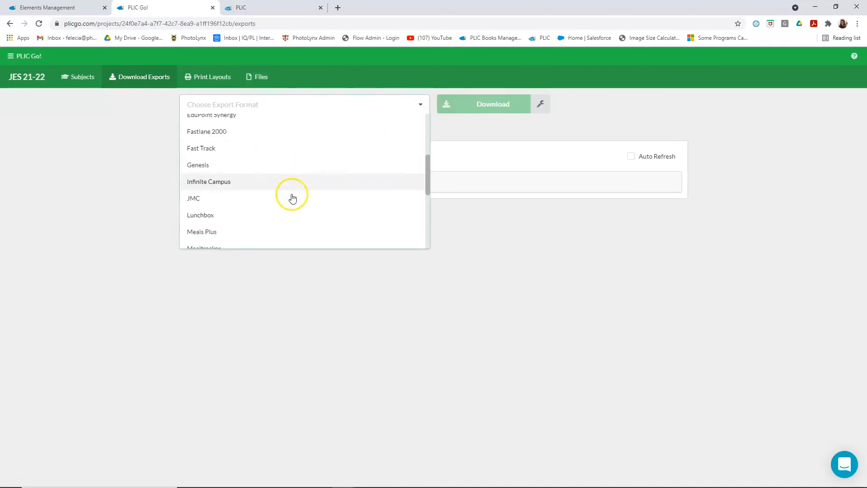
click(216, 181)
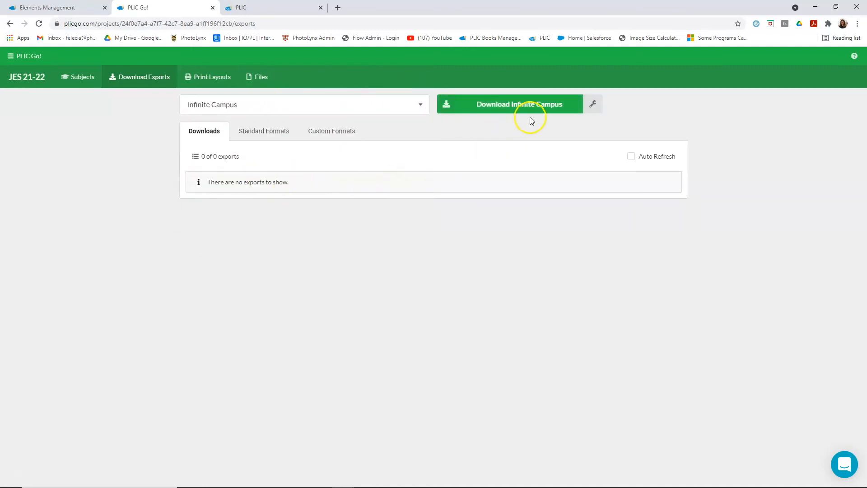
click(500, 107)
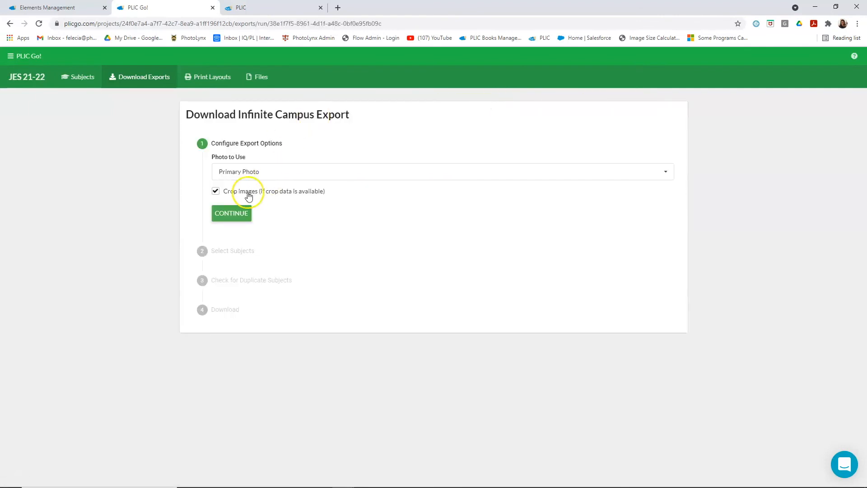
- Configure the Infinite Campus export to use the primary photo with cropped images and include all subjects
click(253, 171)
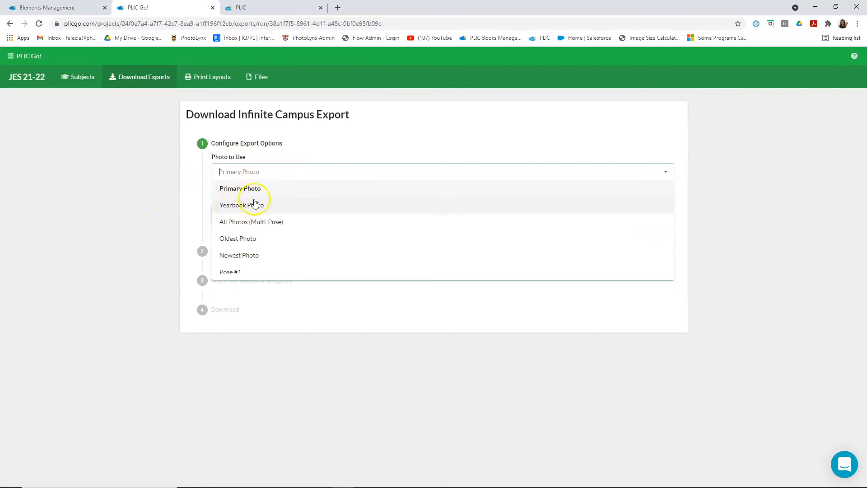
click(183, 206)
click(238, 215)
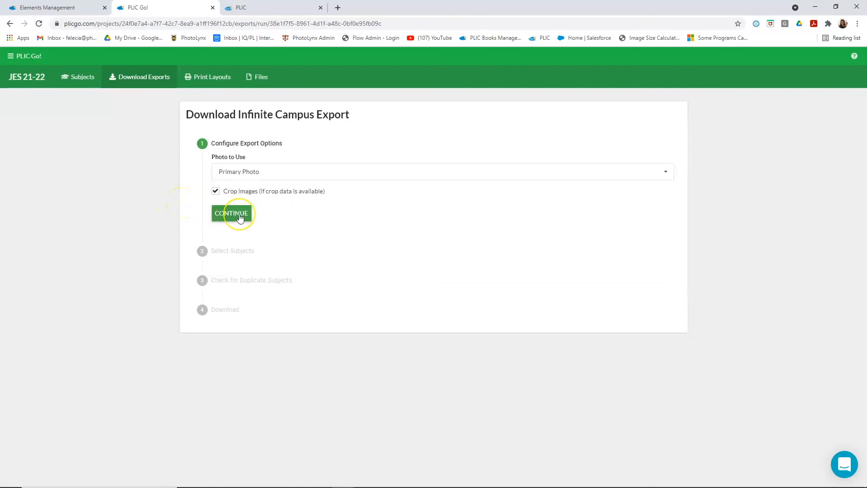
click(240, 217)
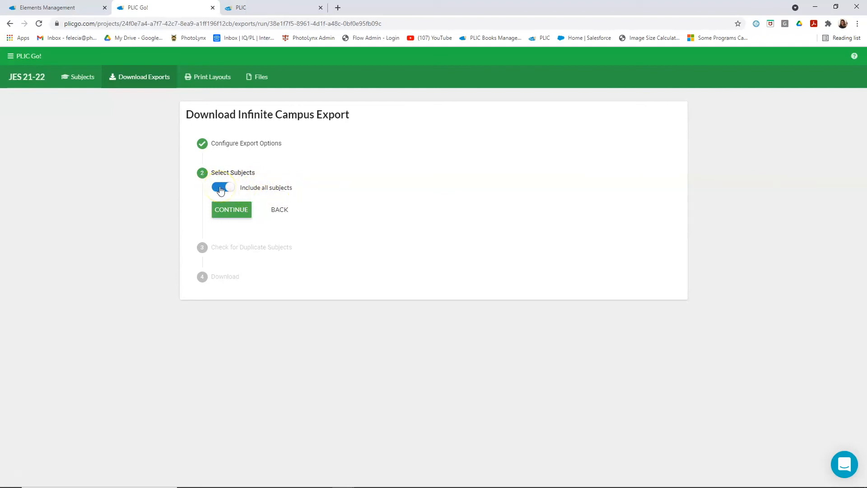
click(239, 213)
click(232, 213)
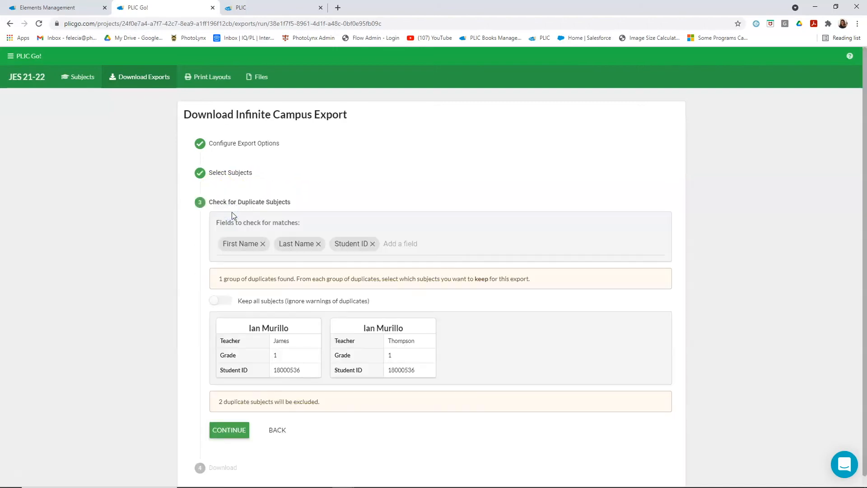
- Keep only the first of the two duplicate grade 1 subject records and start rendering the export
scroll(477, 187, down, 1)
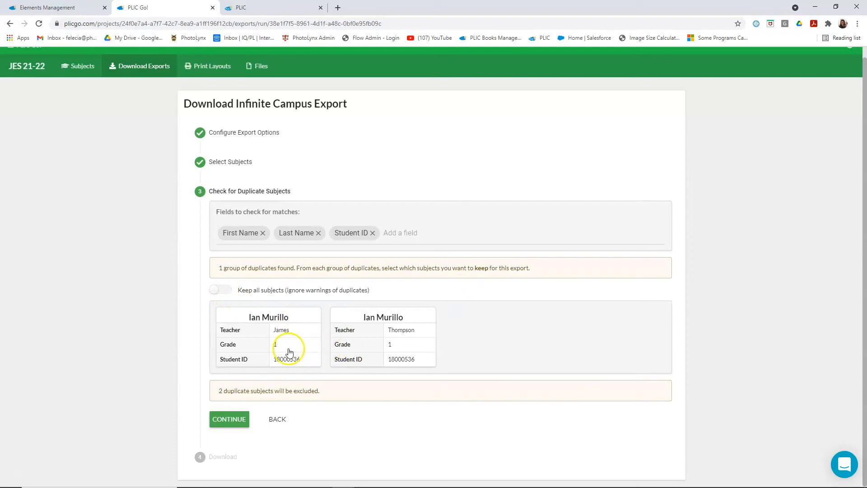
click(275, 345)
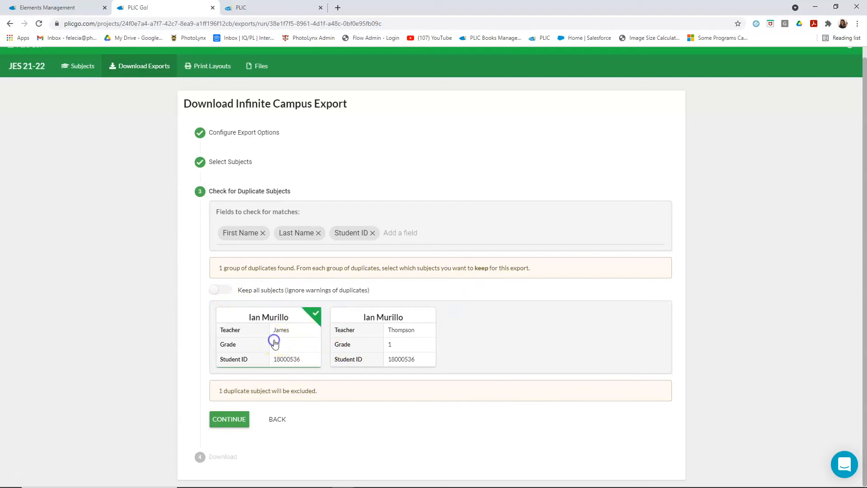
click(227, 425)
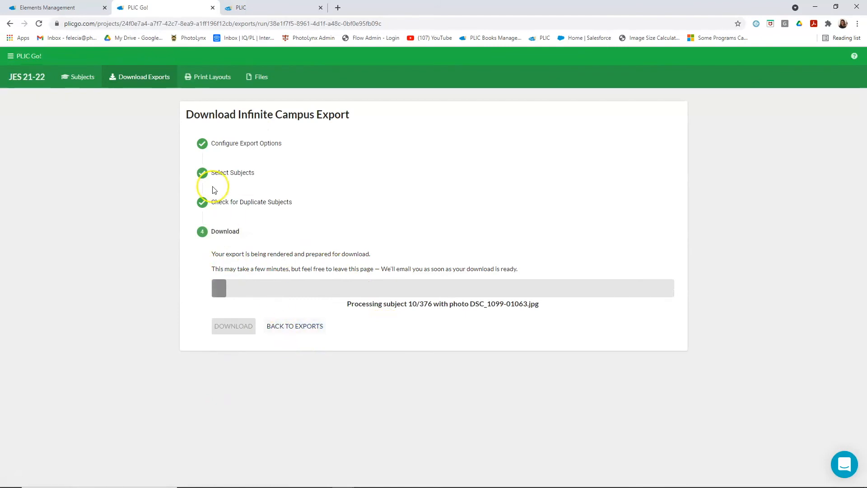
- Return to the list of exports and turn on Auto Refresh for the download status
click(294, 327)
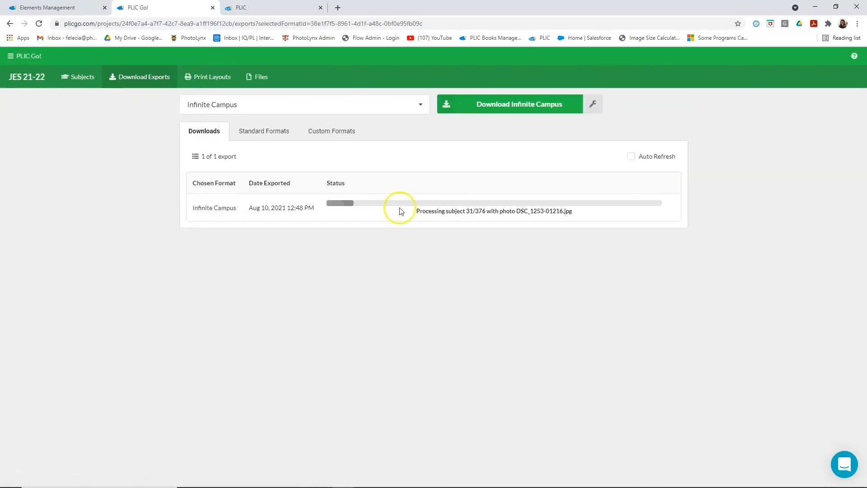
click(632, 157)
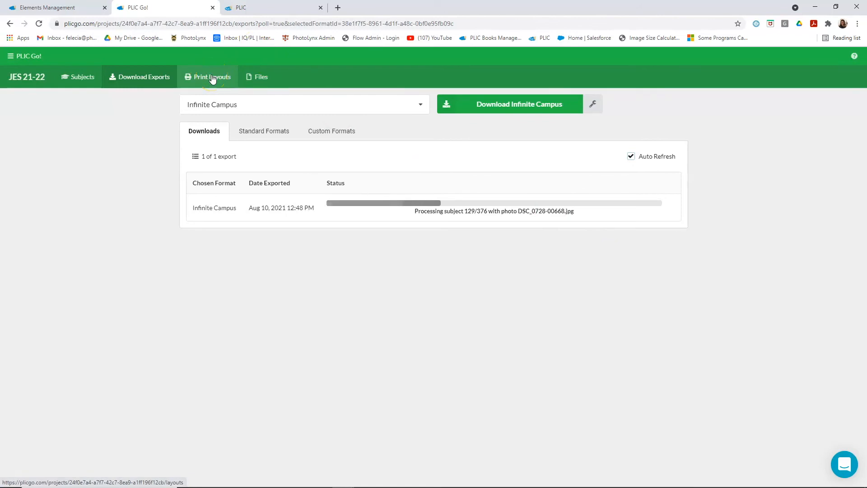
- Open the project's Print Layouts, show the Studio Layouts category, and check the other category choices
click(213, 78)
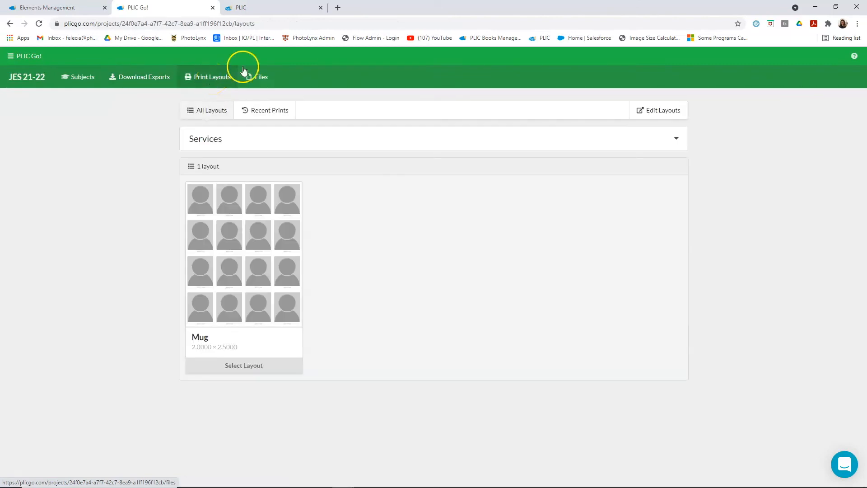
click(249, 139)
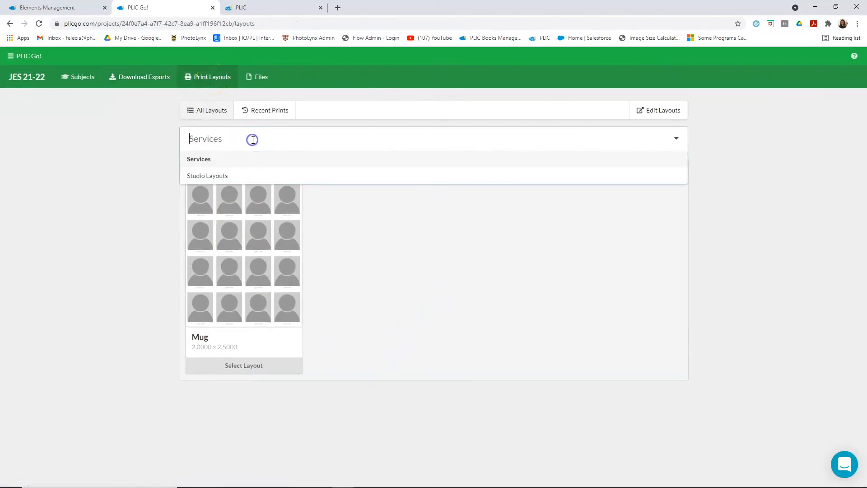
click(216, 177)
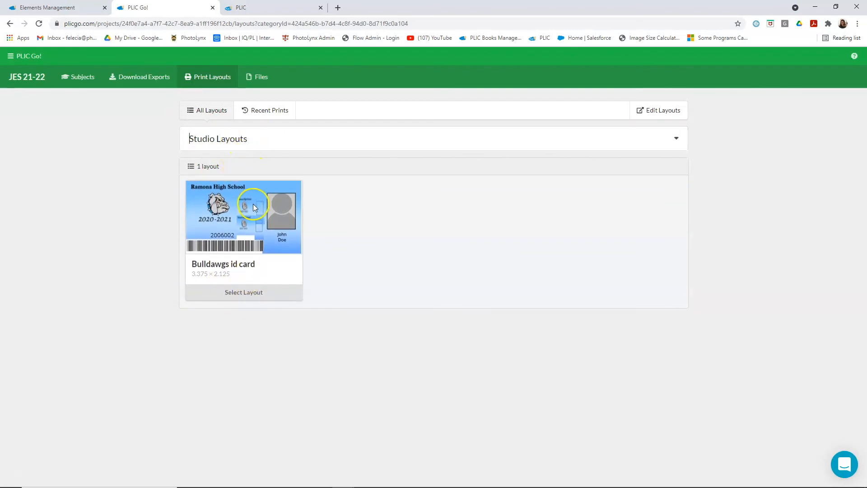
click(246, 139)
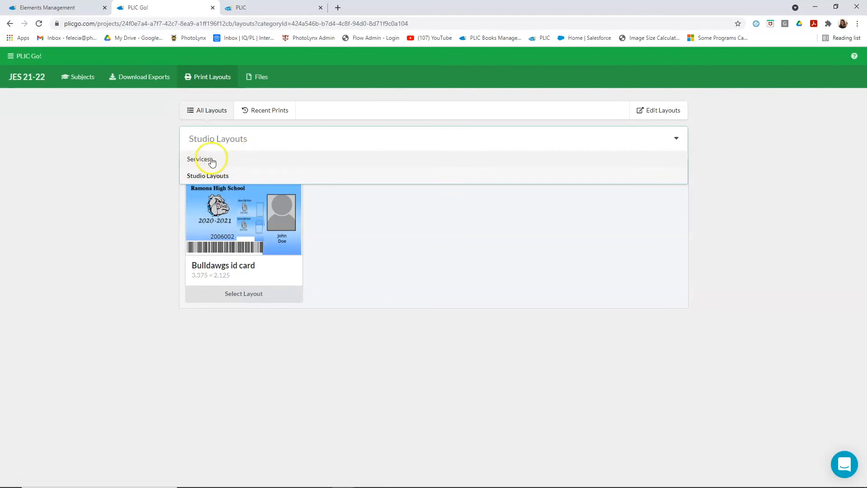
click(107, 199)
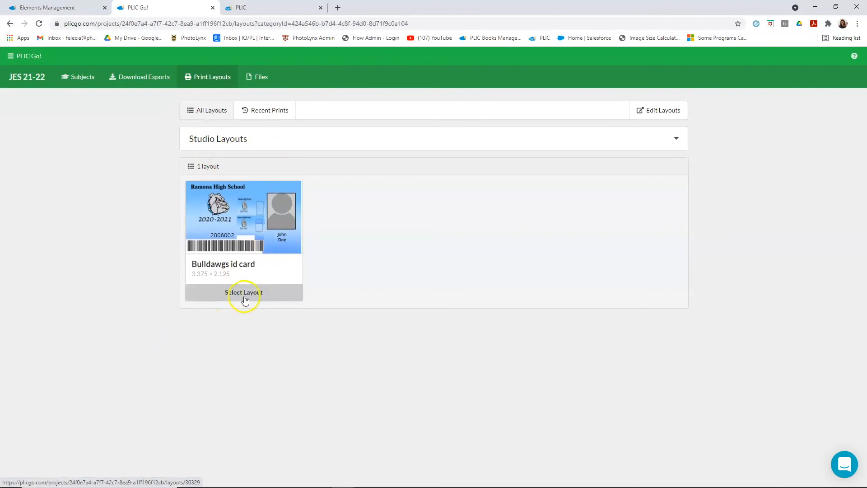
- Select the Bulldawgs id card layout for printing and proceed from its preview to subject selection
click(248, 297)
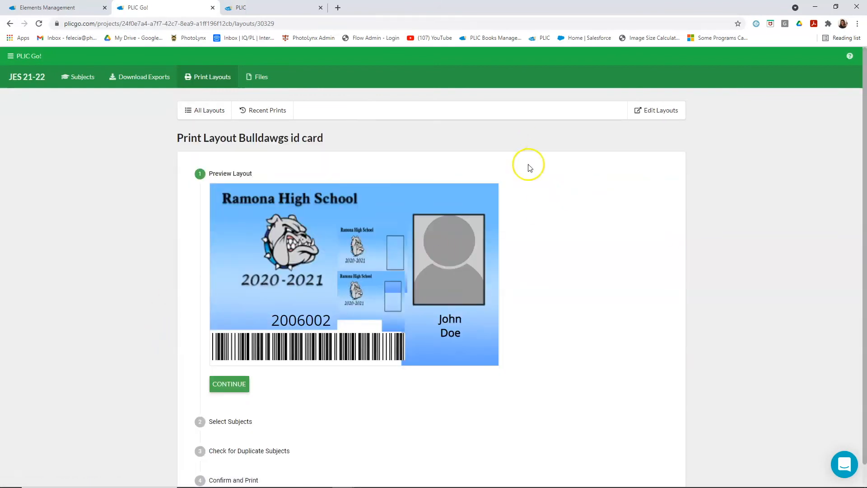
scroll(614, 195, down, 1)
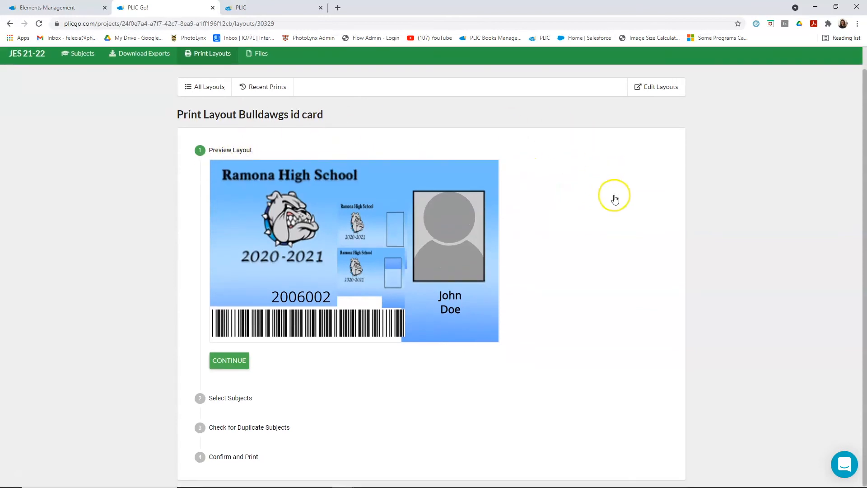
click(244, 361)
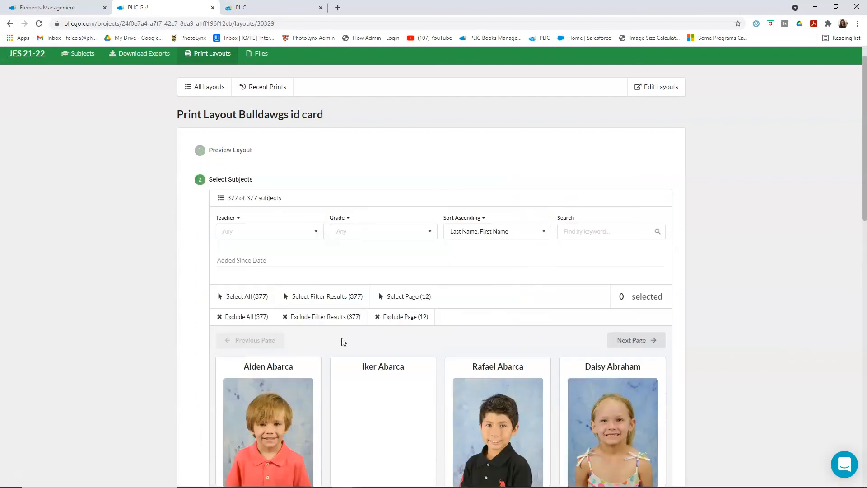
- Look through the subjects available for printing and view the Teacher filter choices without picking a teacher
scroll(667, 207, down, 3)
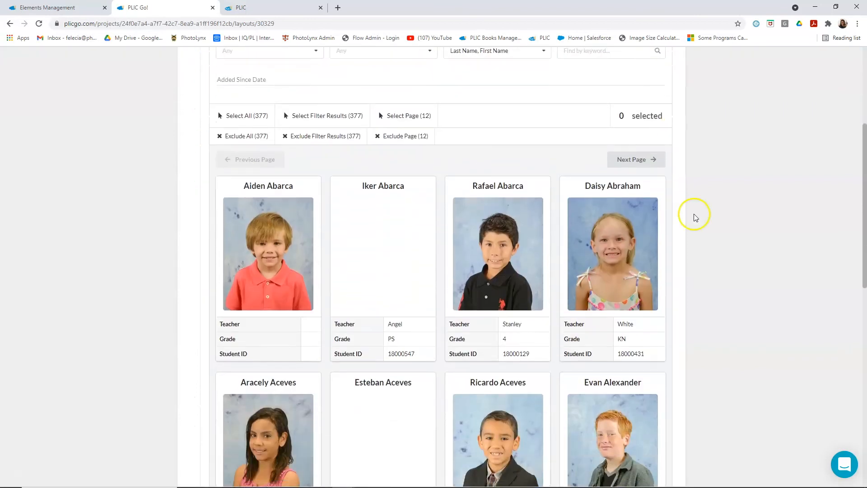
scroll(667, 207, down, 2)
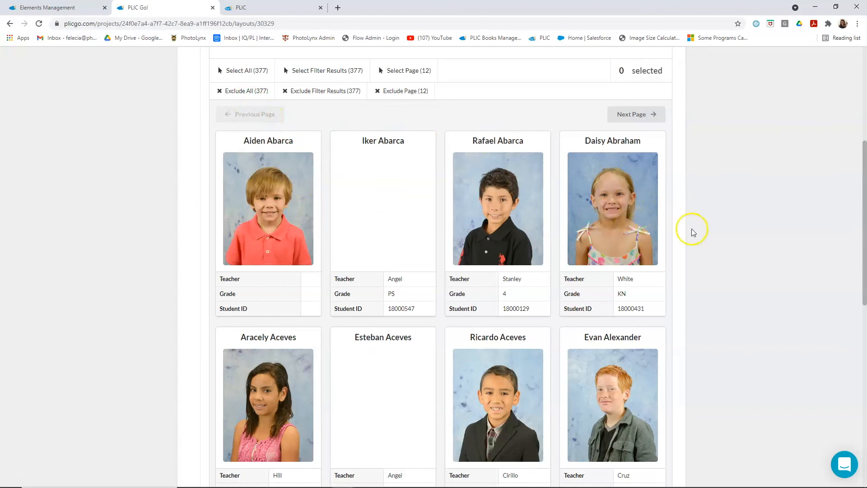
scroll(691, 229, up, 5)
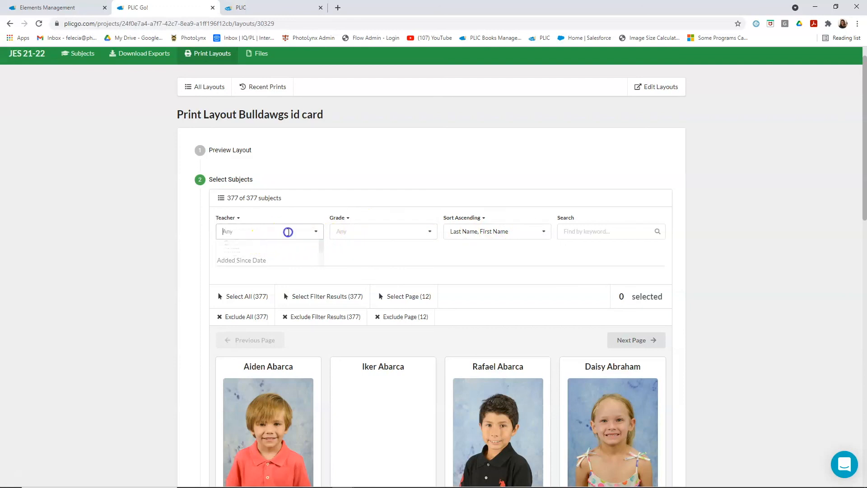
click(278, 231)
click(161, 233)
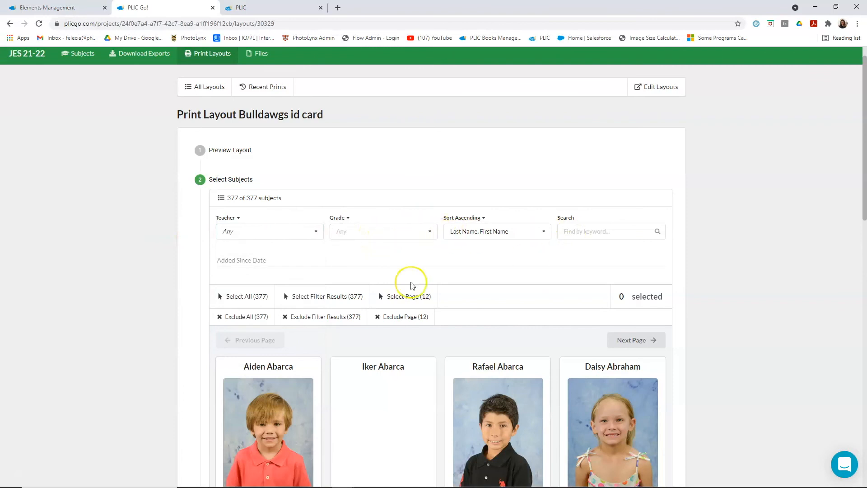
- Search the subjects by a student's first name and select the matching grade TK student for the ID card
click(606, 234)
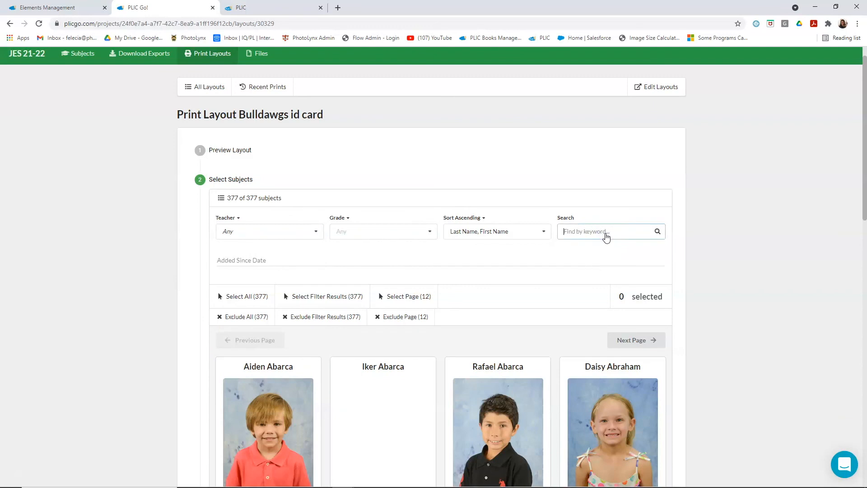
text(Ronald)
scroll(542, 222, down, 1)
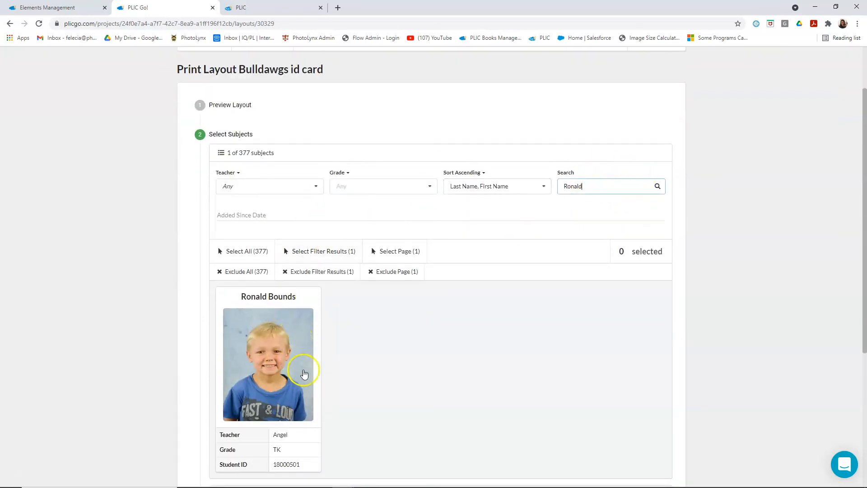
click(269, 370)
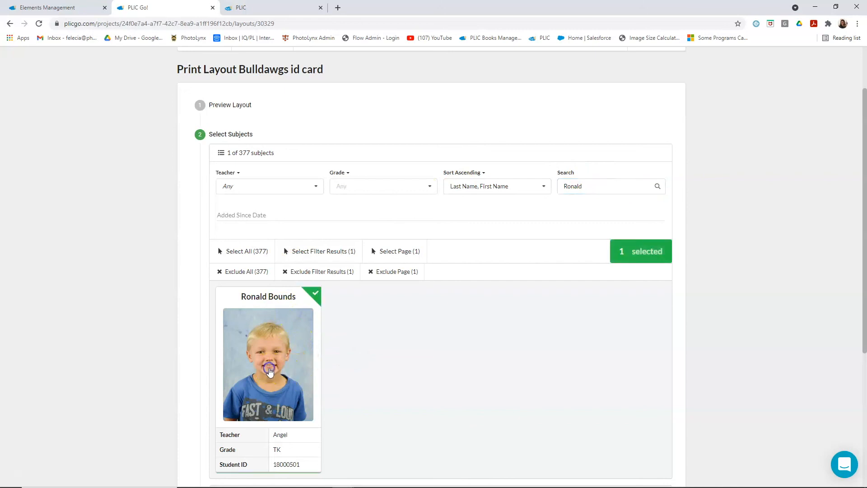
- Accept grouping prints by Grade and sorting by Last Name and First Name, and proceed to the duplicate check
scroll(776, 262, down, 3)
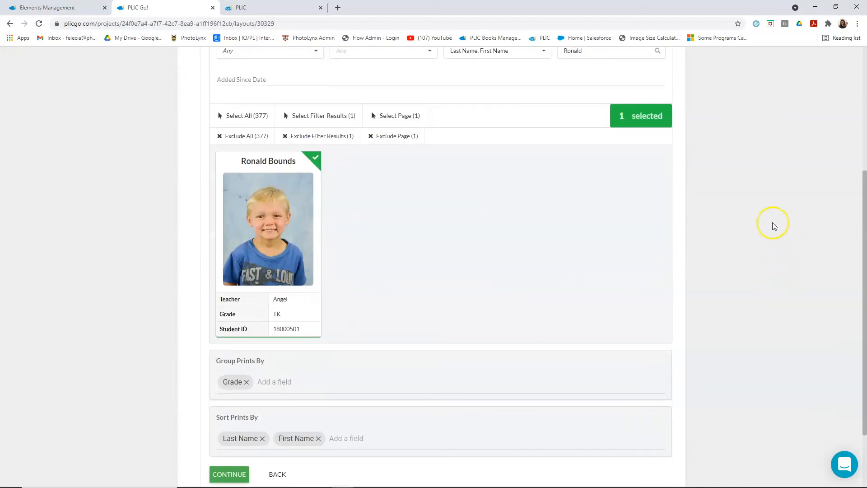
scroll(342, 307, down, 1)
scroll(316, 226, up, 1)
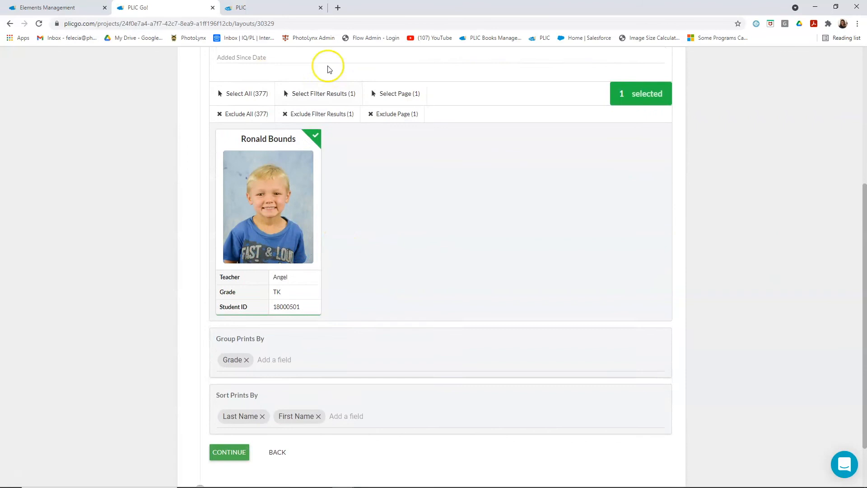
scroll(271, 170, down, 1)
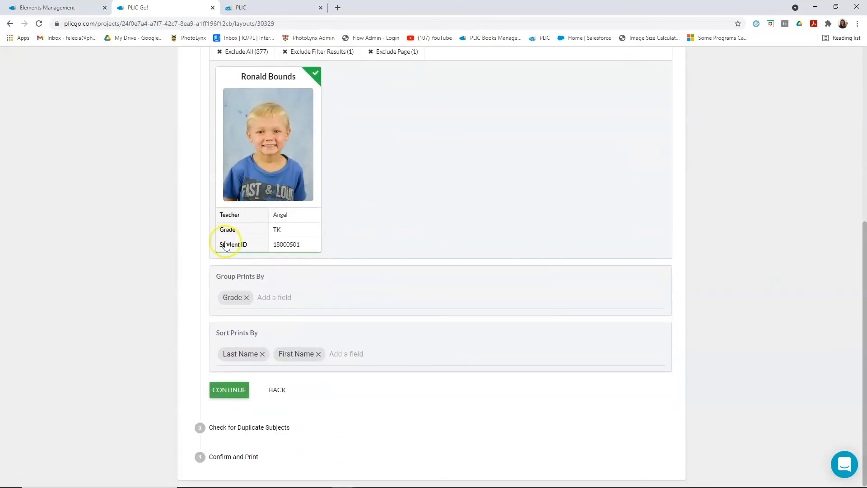
click(235, 391)
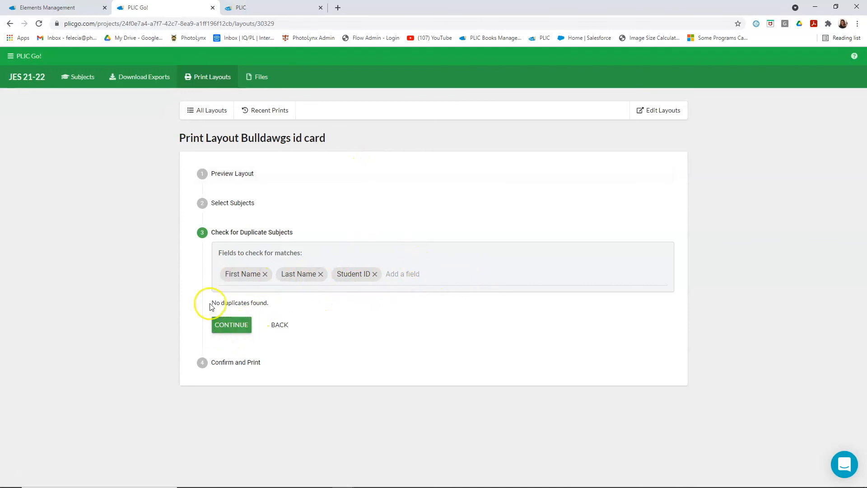
- Print the Bulldawgs id card for the one selected subject with the default photo and download the rendered PDF
click(240, 326)
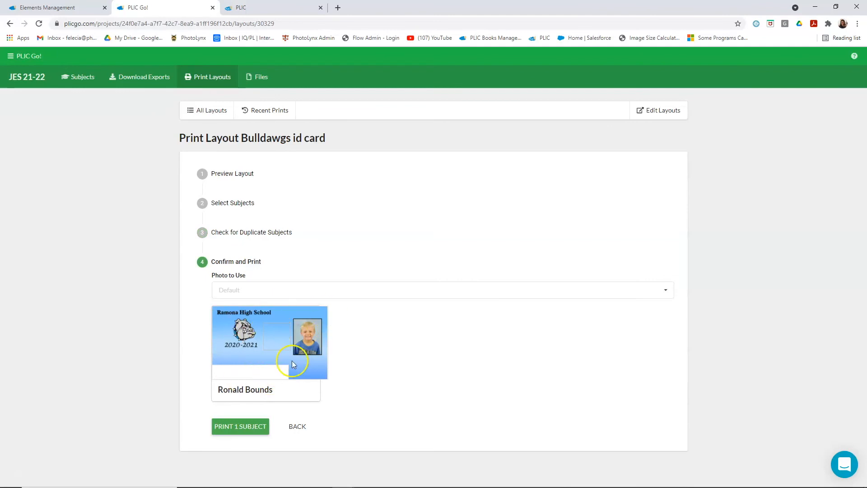
click(242, 427)
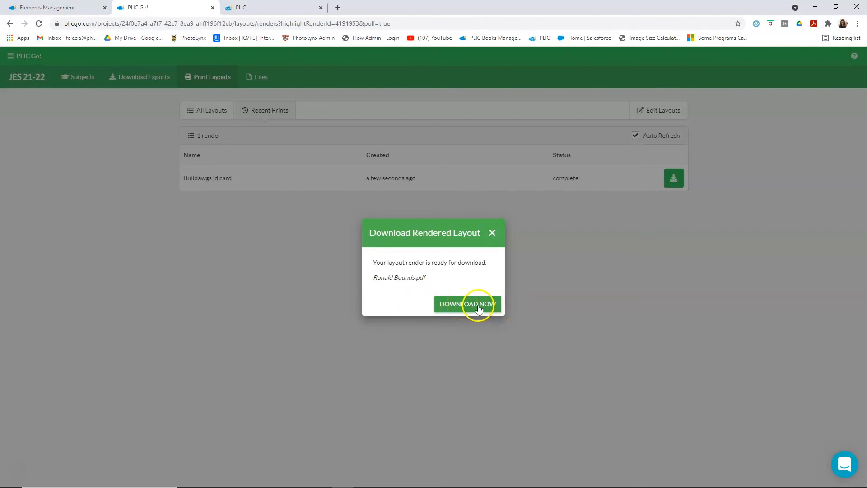
click(479, 309)
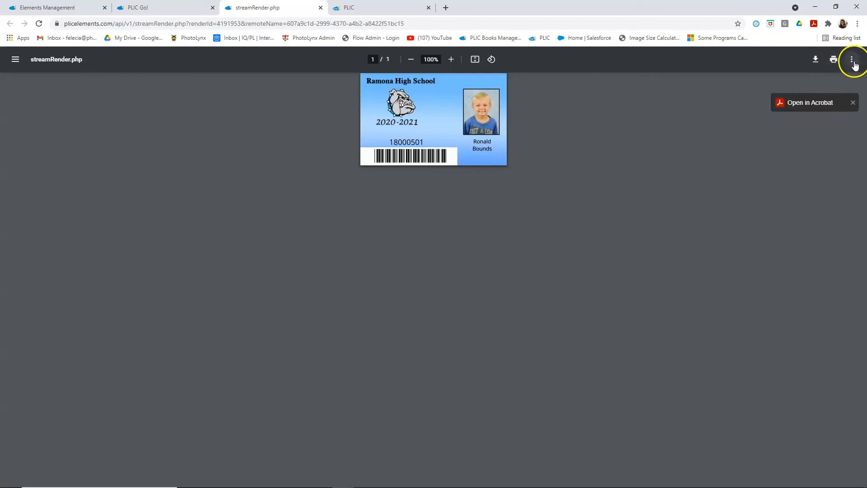
- Close the rendered ID card PDF and look over the project's available layouts and its recent prints
click(853, 103)
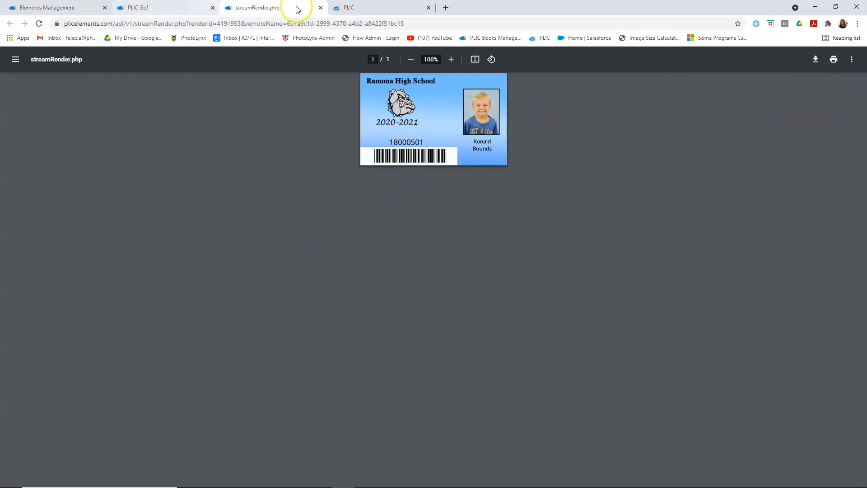
click(321, 8)
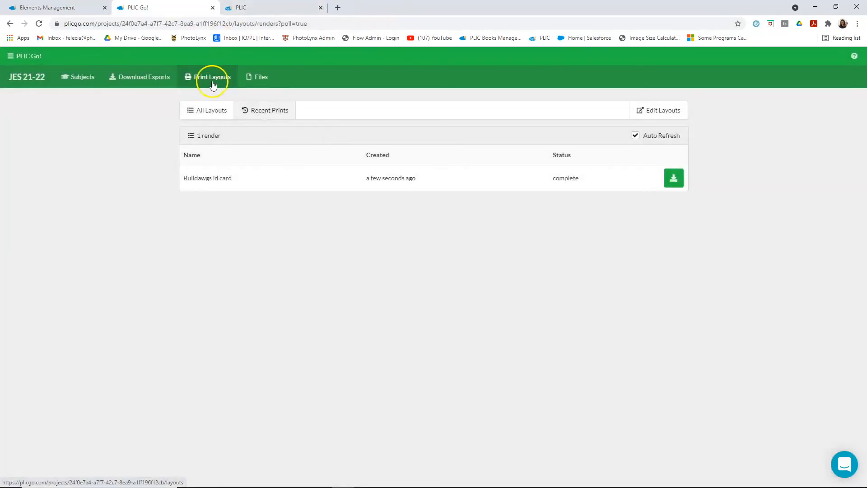
click(205, 116)
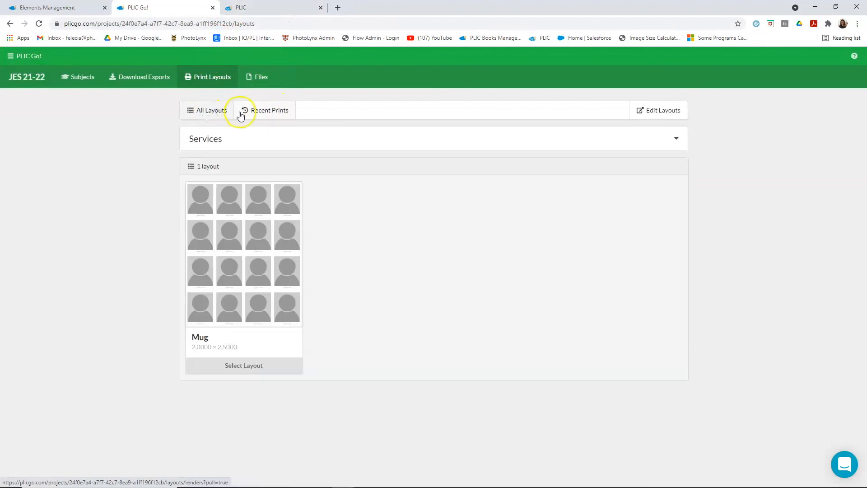
click(278, 111)
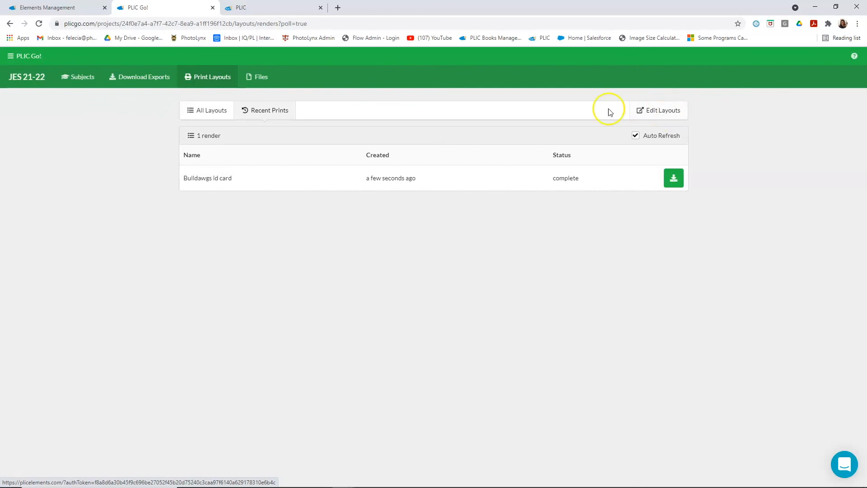
- Open layout editing in PLIC Elements to view its dashboard, and return to the project's recent prints in PLIC Go!
click(658, 114)
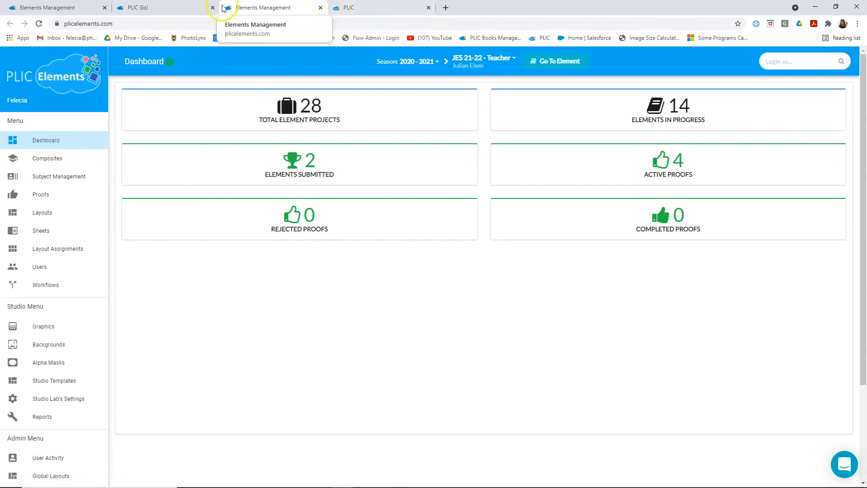
click(156, 11)
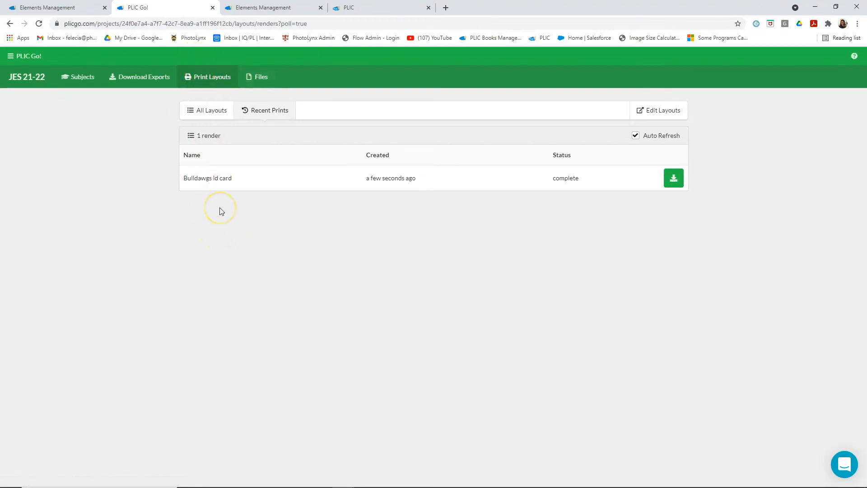
click(221, 165)
click(226, 86)
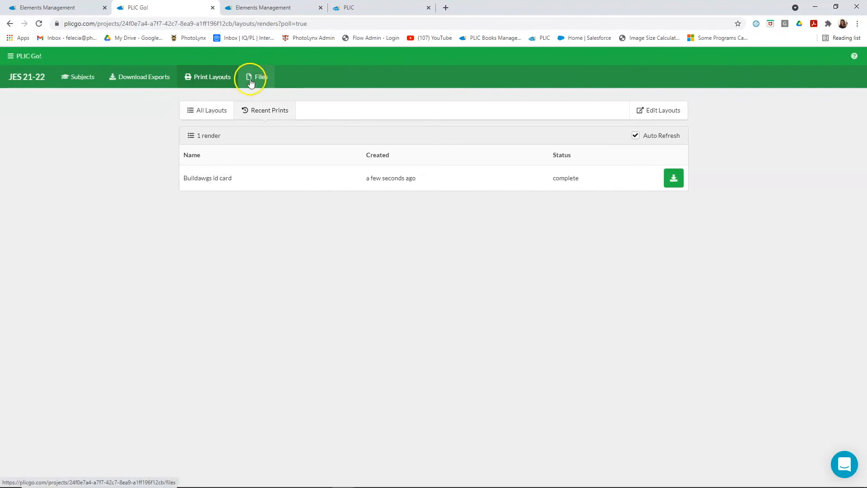
- Request a subject directory download for JES 21-22 grouped by Teacher and close the download dialog during preparation
click(83, 80)
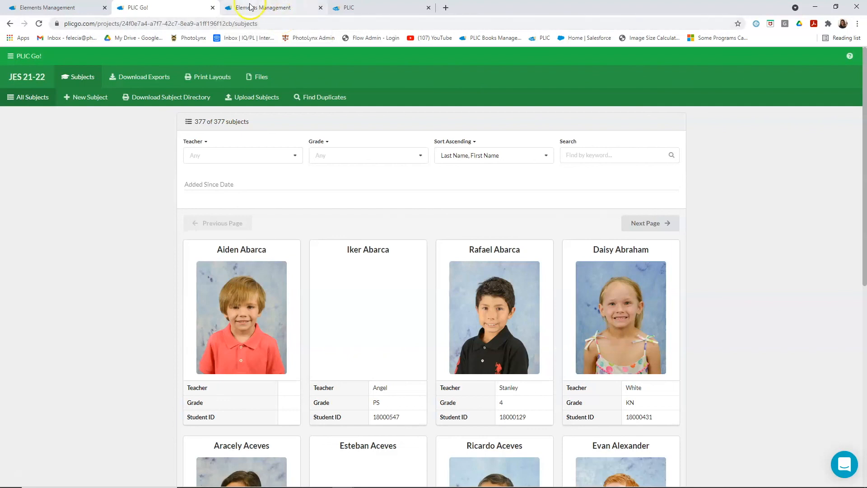
click(176, 99)
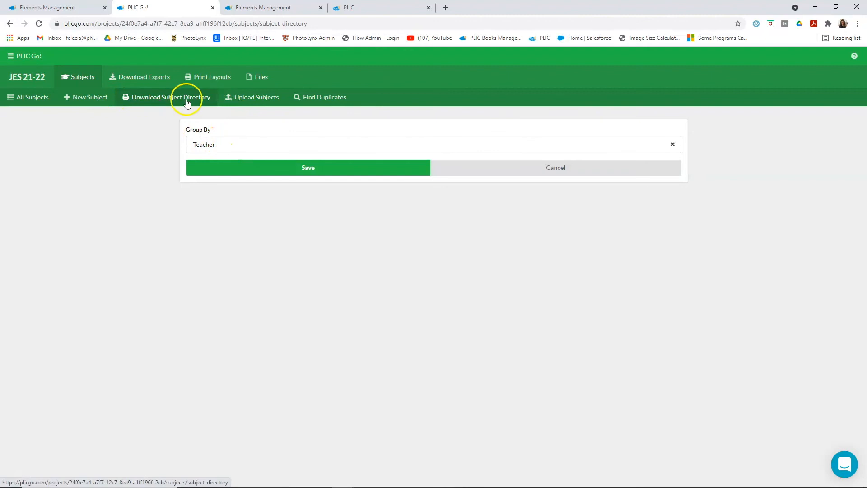
click(229, 146)
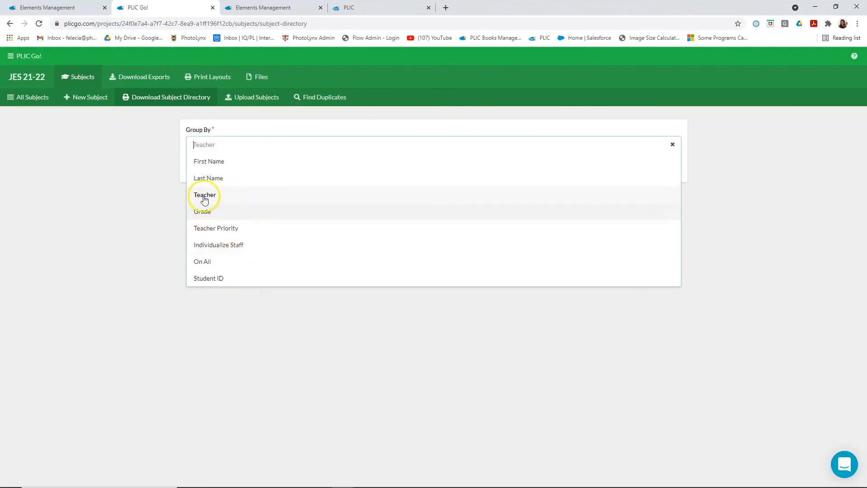
click(134, 124)
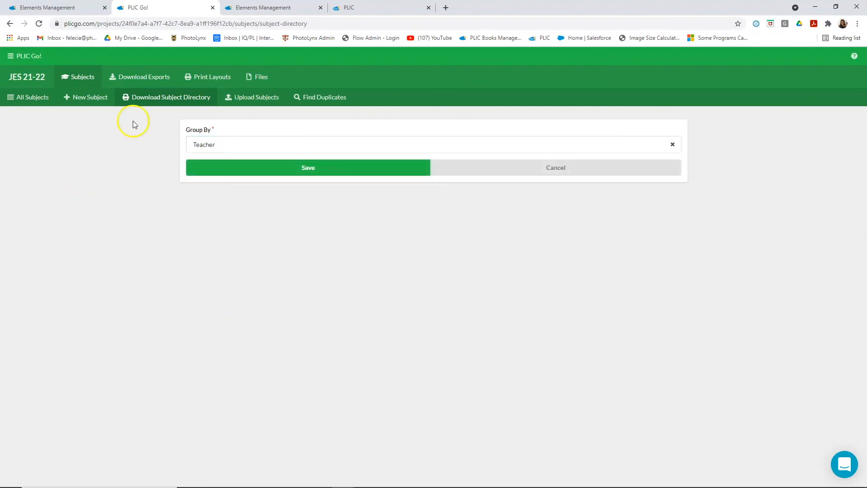
click(314, 171)
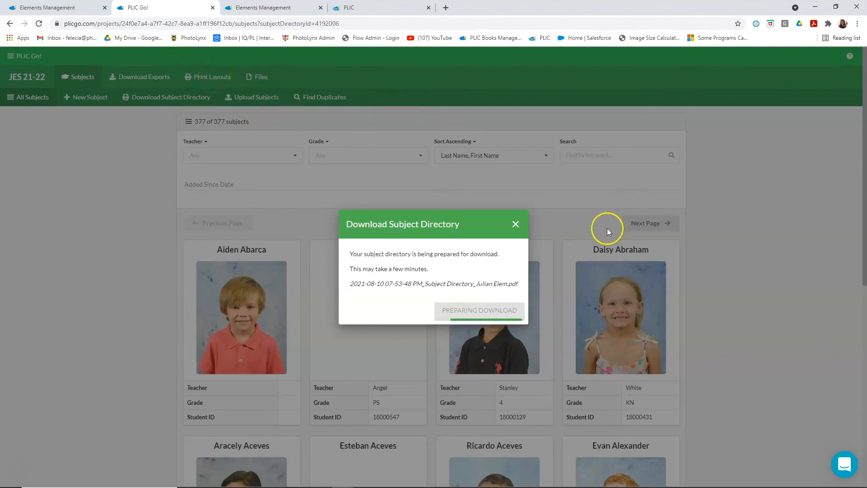
click(514, 233)
click(774, 228)
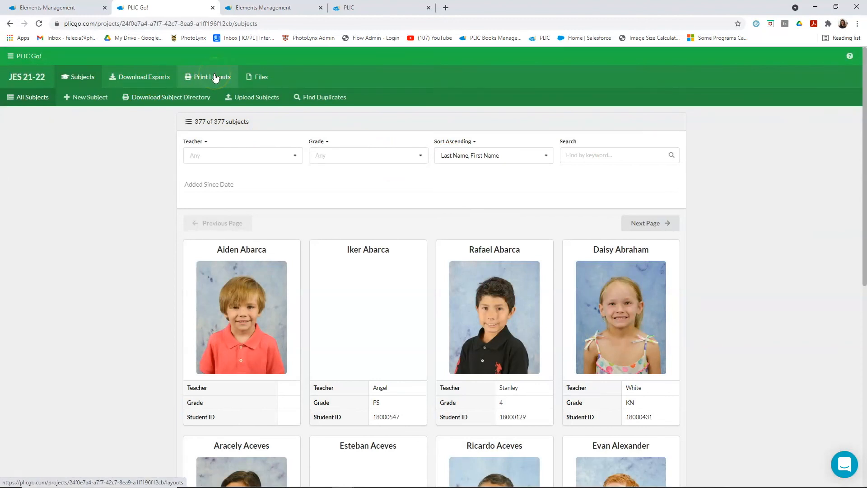
- Check the project's requested and uploaded files, and view the list of all file requests
click(262, 84)
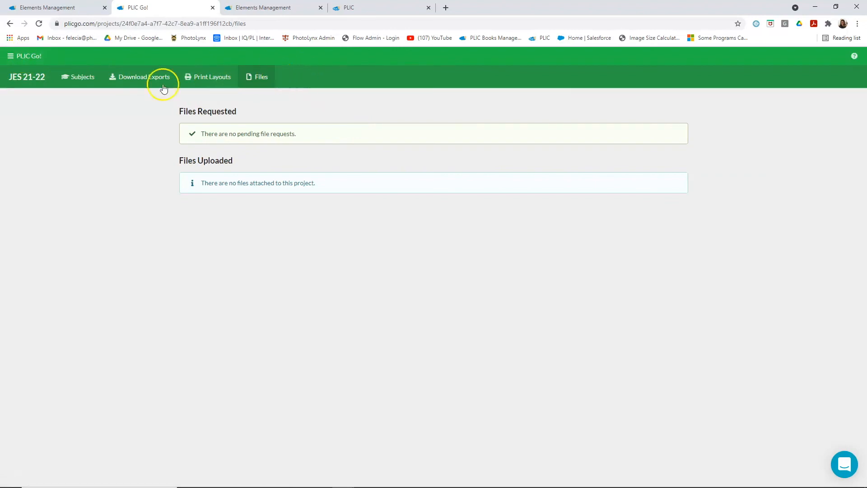
click(30, 58)
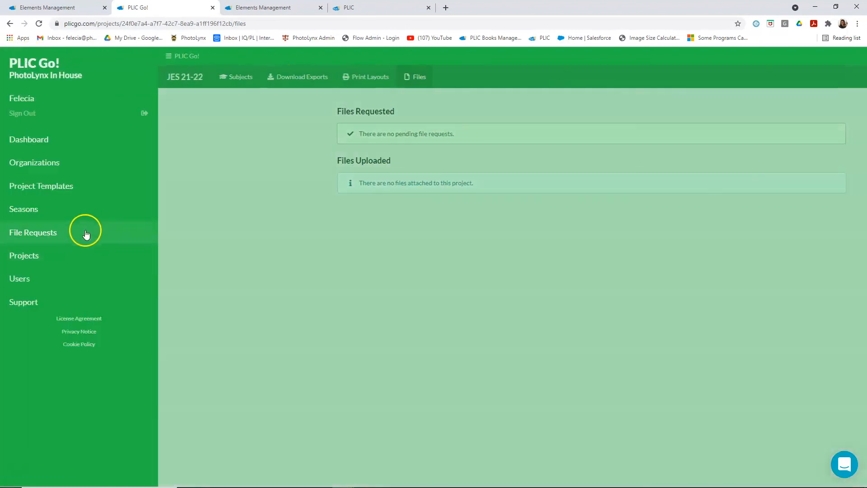
click(82, 232)
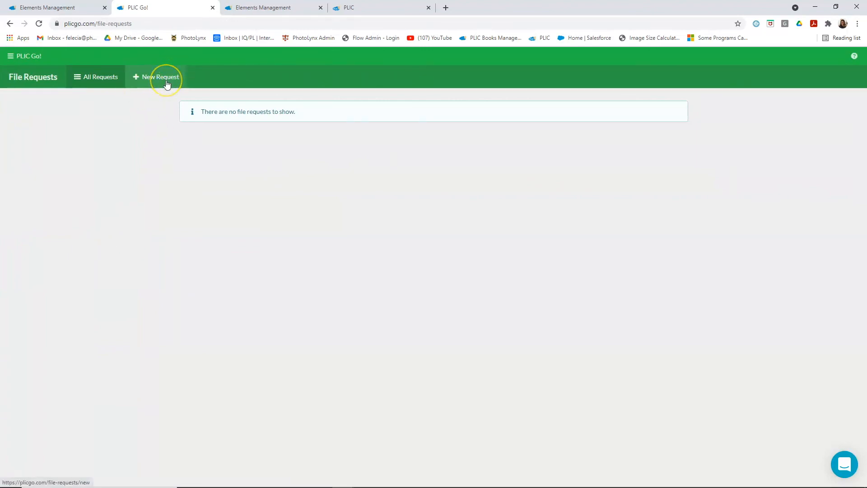
- Go back to the list of all projects and open the JES 21-22 project overview
click(23, 56)
click(30, 55)
click(30, 56)
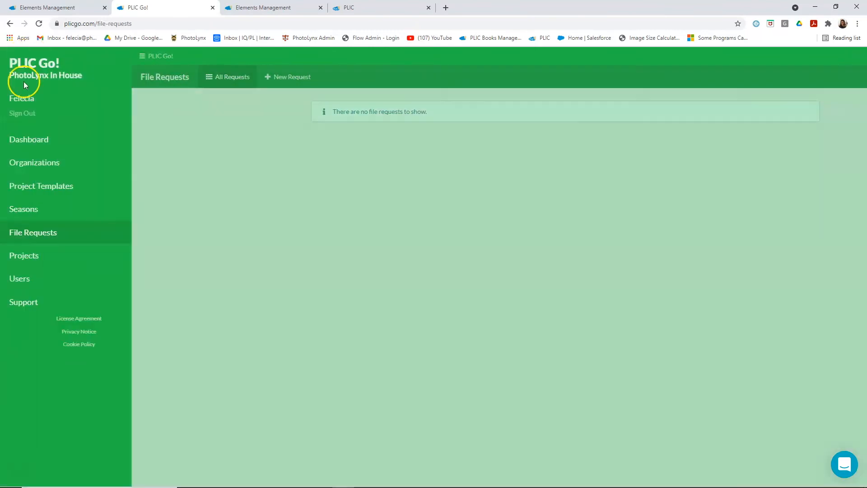
click(35, 151)
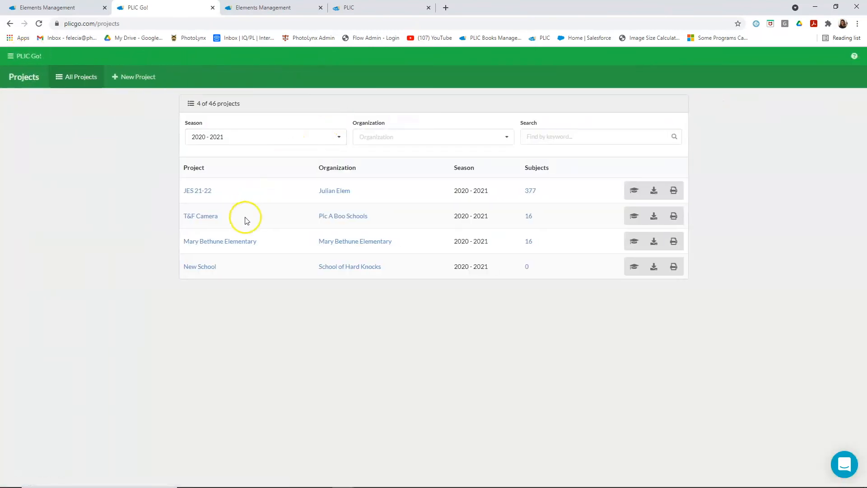
click(201, 192)
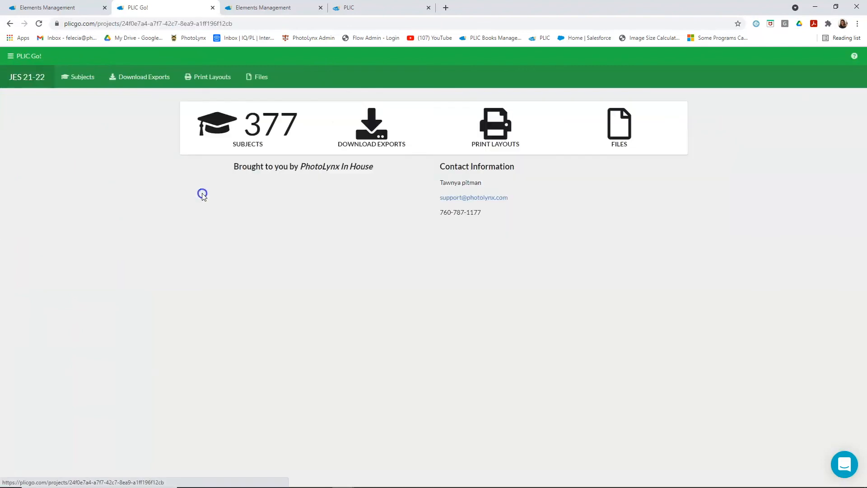